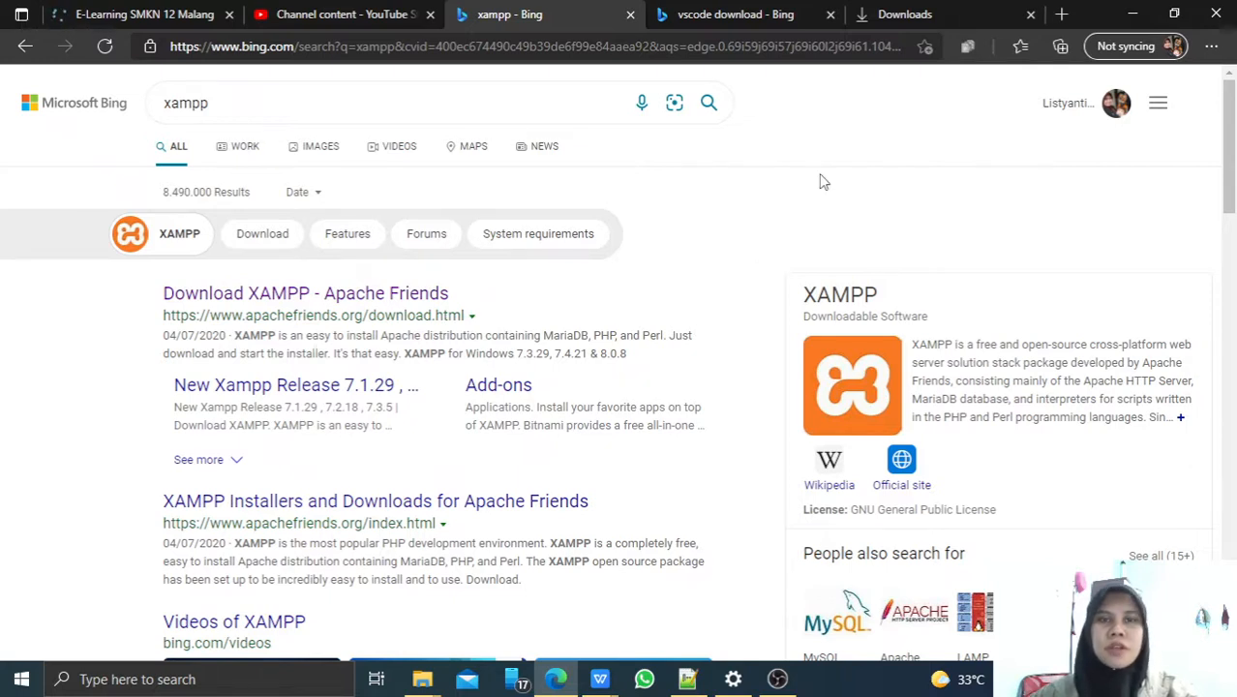
Select the xampp search query text, then deselect it and dismiss the search suggestions.
{"action": "left_click", "coordinate": [298, 106]}
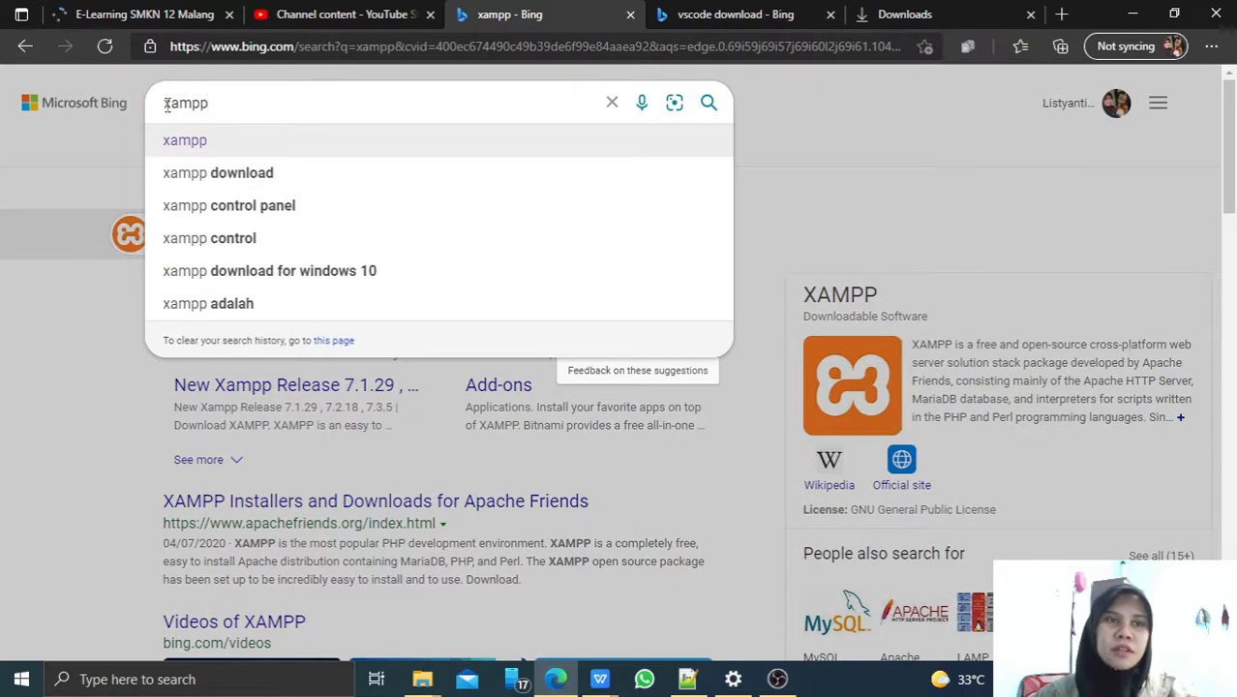
{"action": "left_click_drag", "start_coordinate": [167, 105], "coordinate": [282, 108]}
{"action": "left_click", "coordinate": [284, 109]}
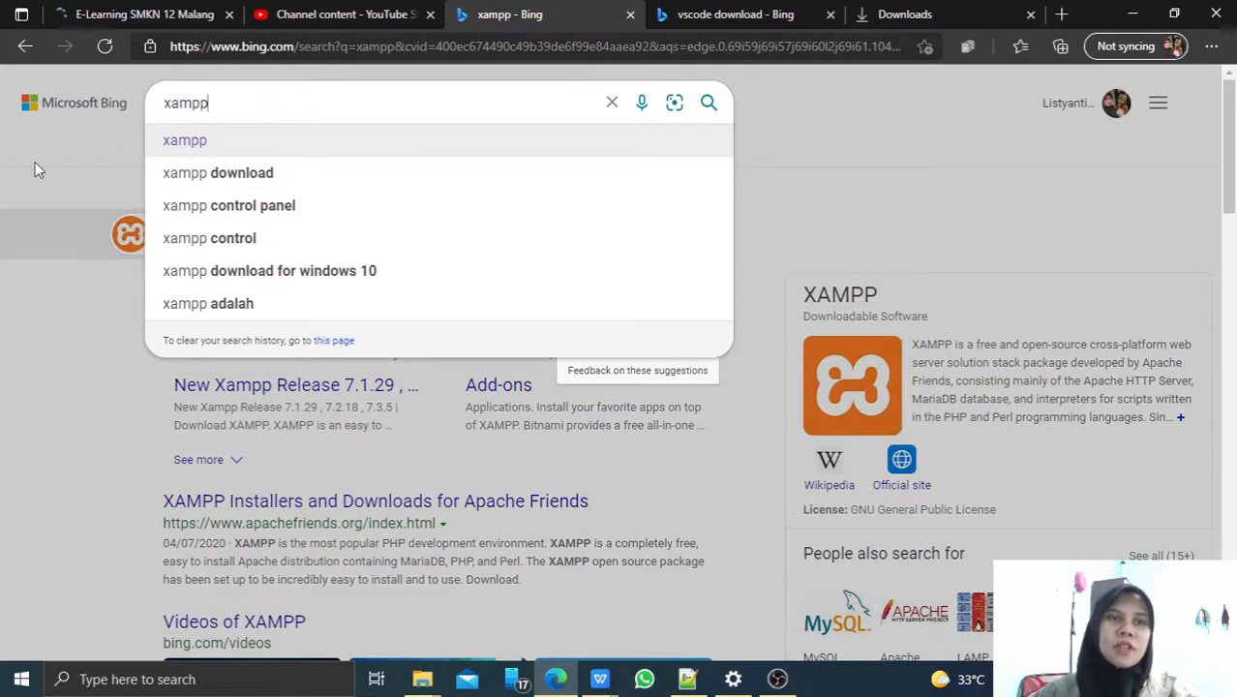
{"action": "left_click", "coordinate": [2, 201]}
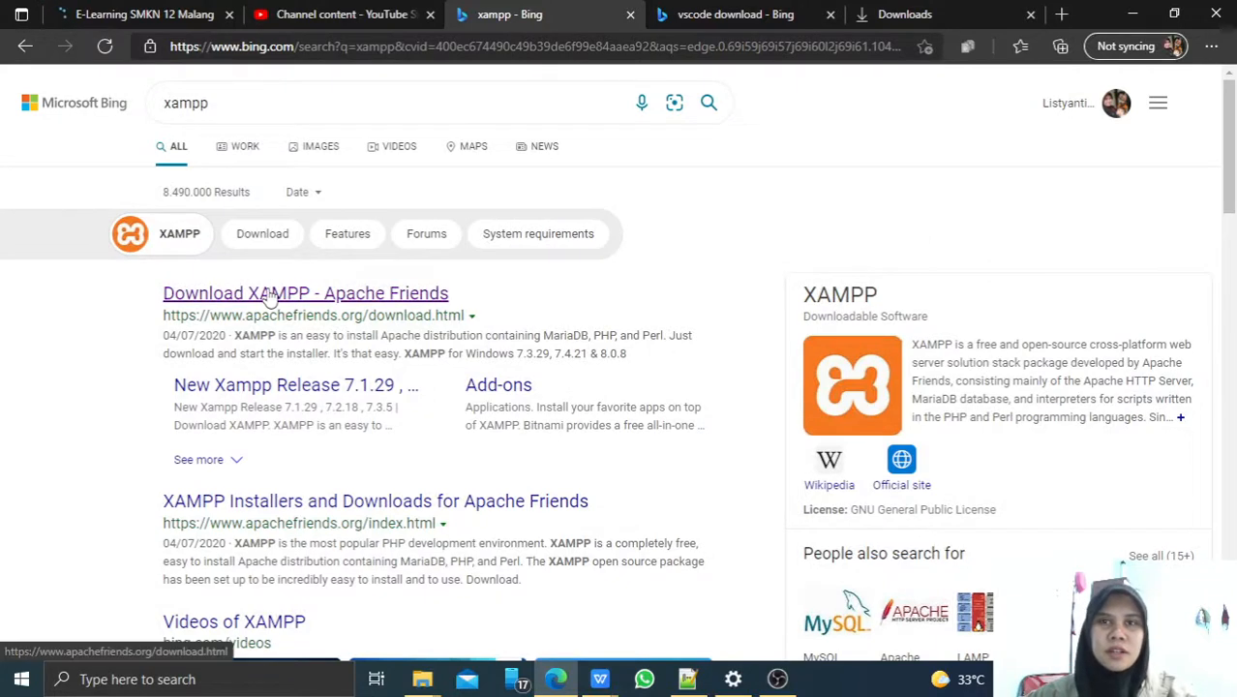
Open the Apache Friends XAMPP download page and open 'More Downloads »' in a new tab.
{"action": "left_click", "coordinate": [269, 296]}
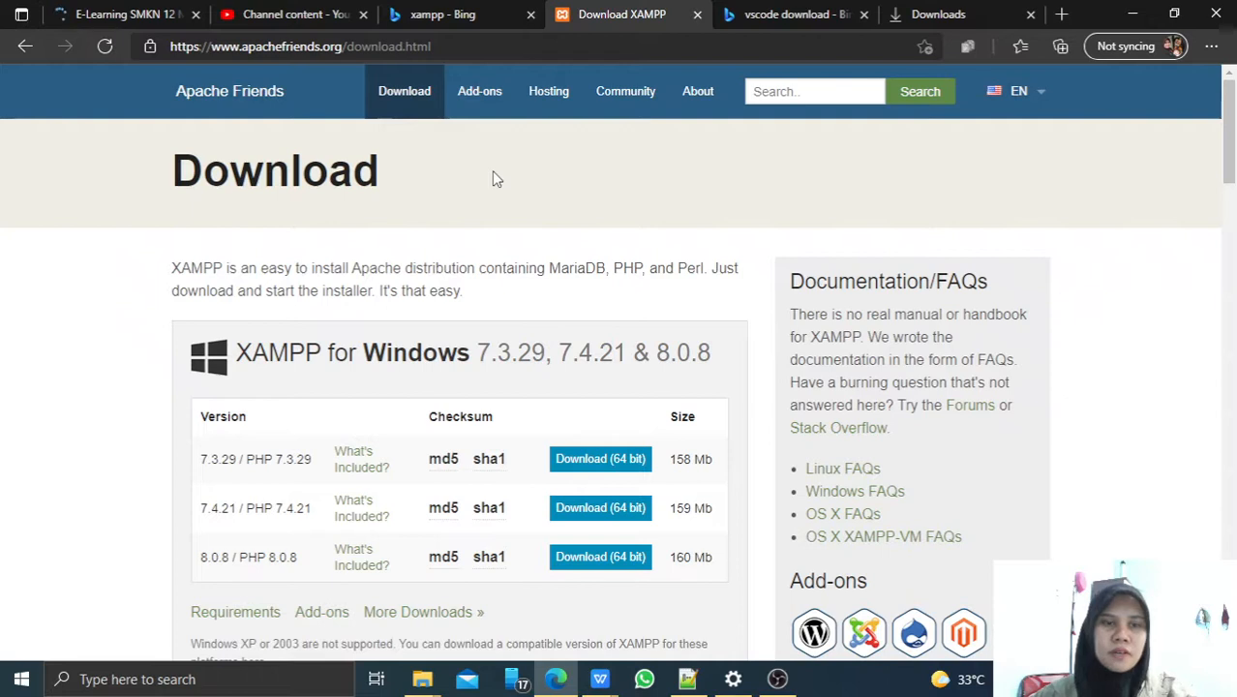
{"action": "scroll", "coordinate": [492, 172], "scroll_direction": "down", "scroll_amount": 1}
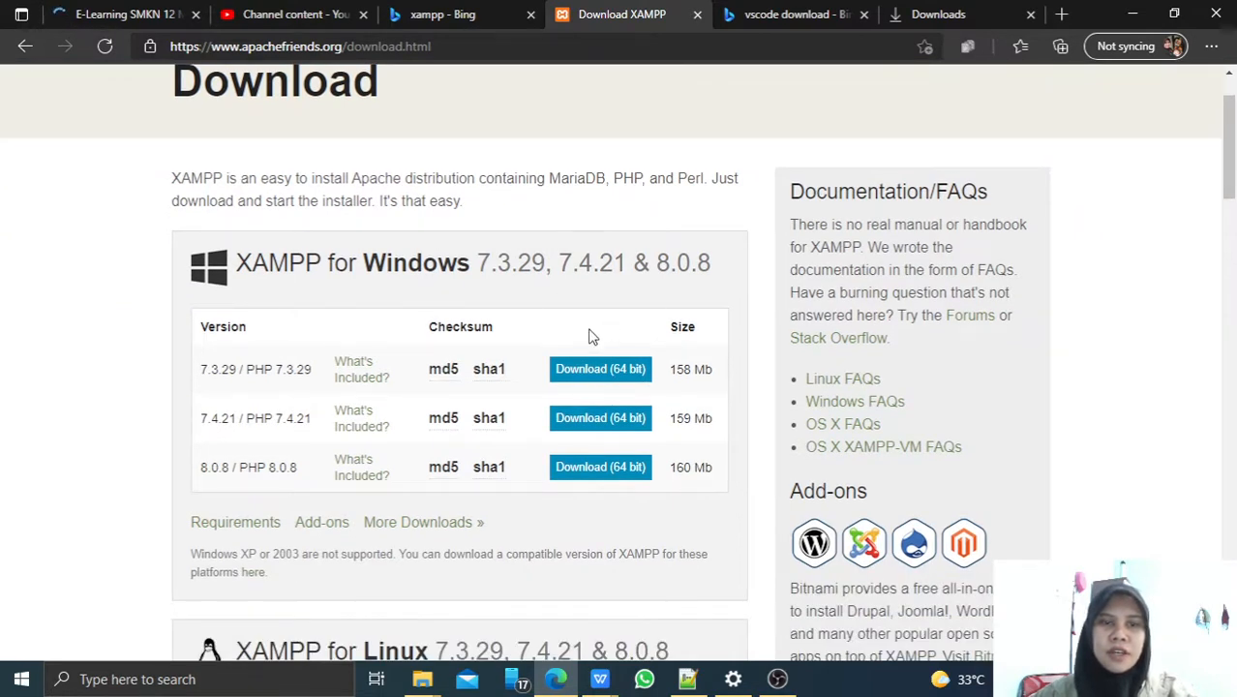
{"action": "scroll", "coordinate": [559, 312], "scroll_direction": "down", "scroll_amount": 1}
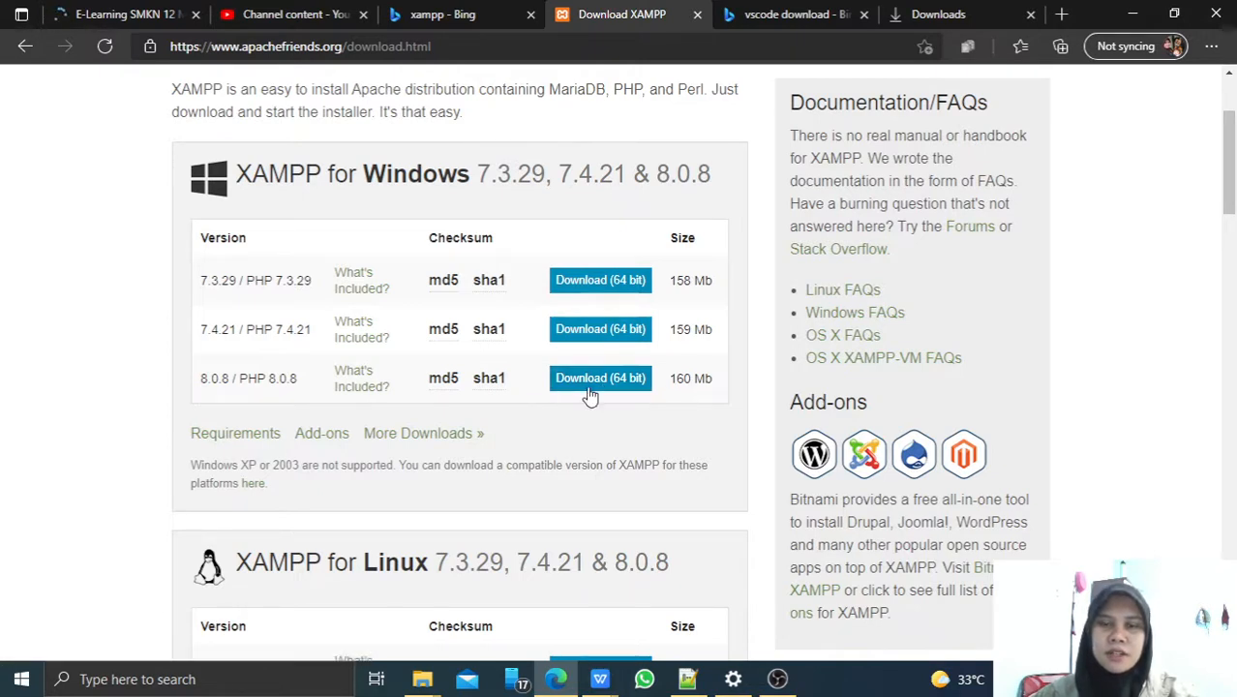
{"action": "right_click", "coordinate": [438, 445]}
{"action": "left_click", "coordinate": [580, 183]}
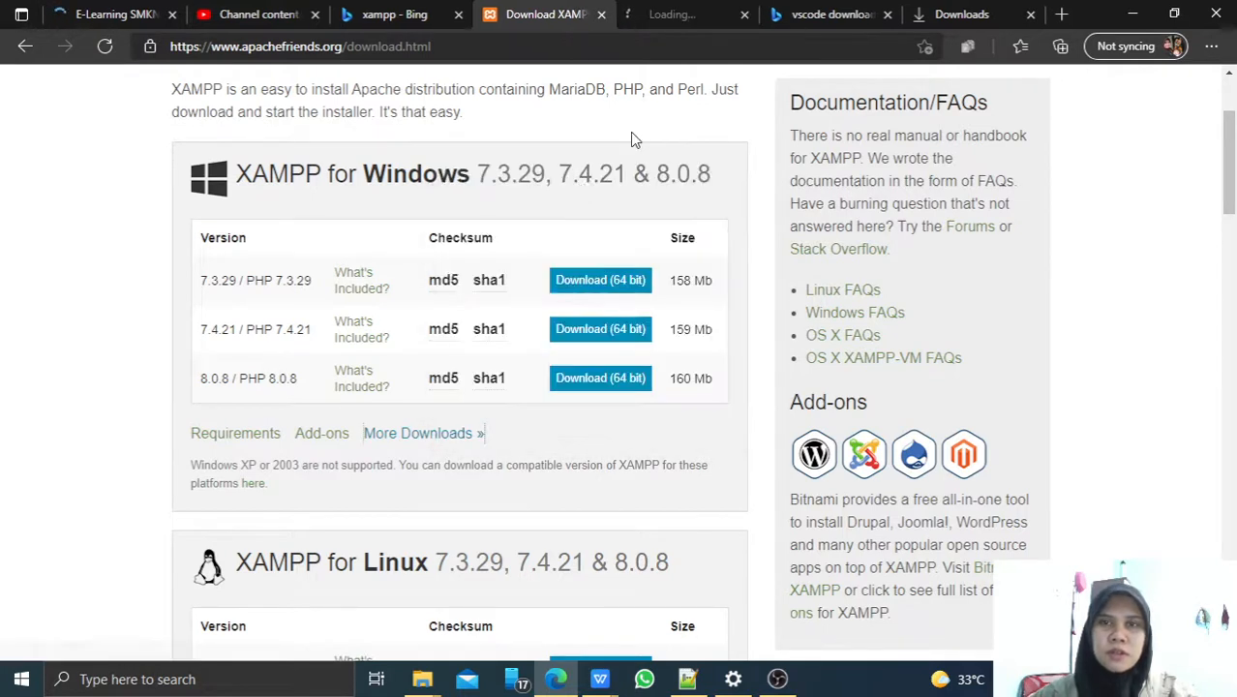
Switch to the SourceForge tab and open the XAMPP Windows folder.
{"action": "left_click", "coordinate": [666, 19]}
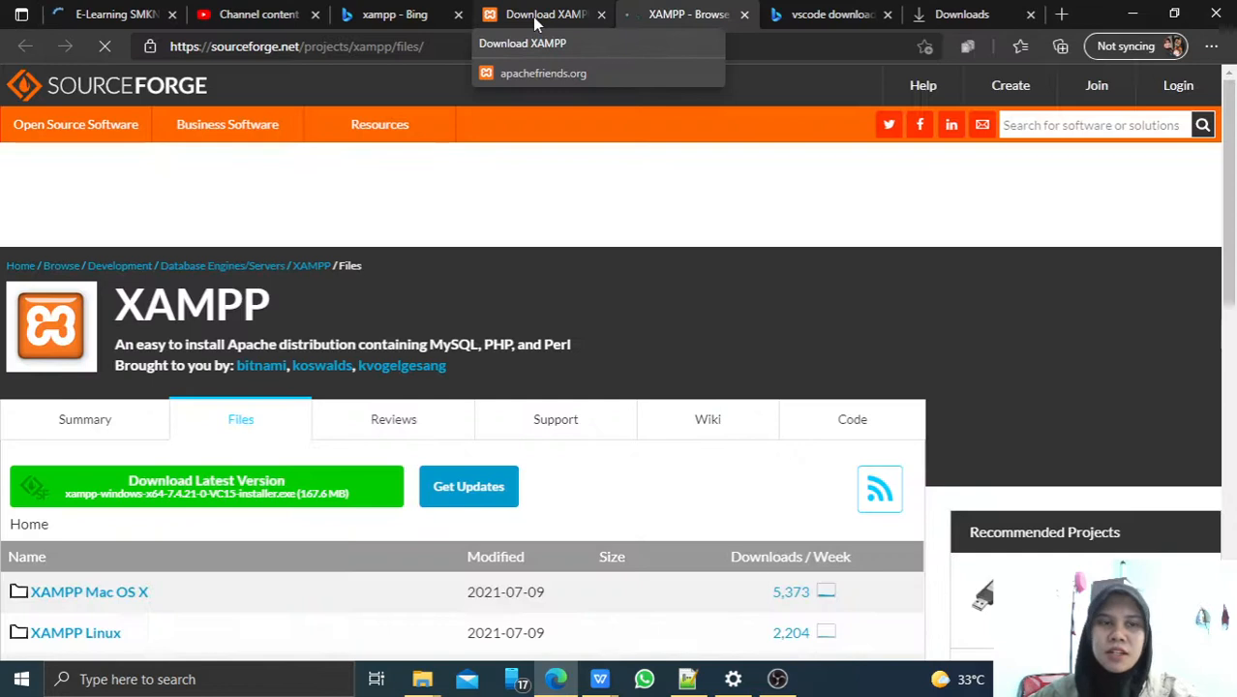
{"action": "scroll", "coordinate": [588, 361], "scroll_direction": "down", "scroll_amount": 5}
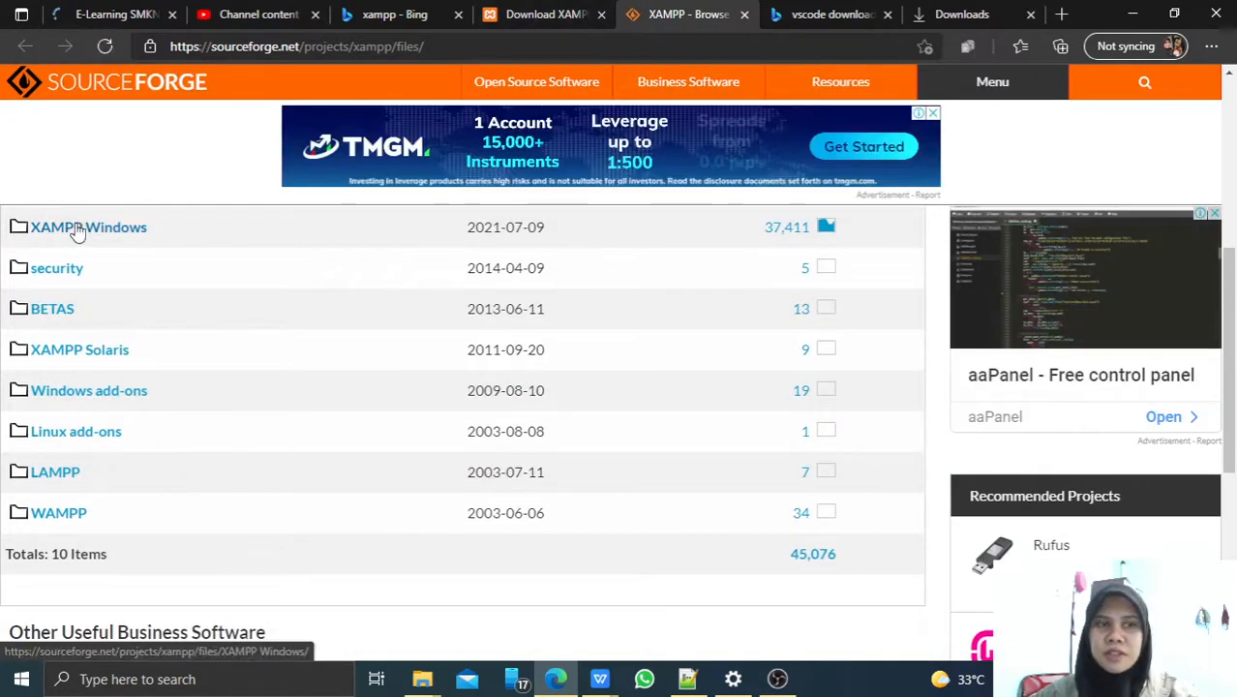
{"action": "left_click", "coordinate": [77, 229]}
{"action": "scroll", "coordinate": [290, 224], "scroll_direction": "down", "scroll_amount": 3}
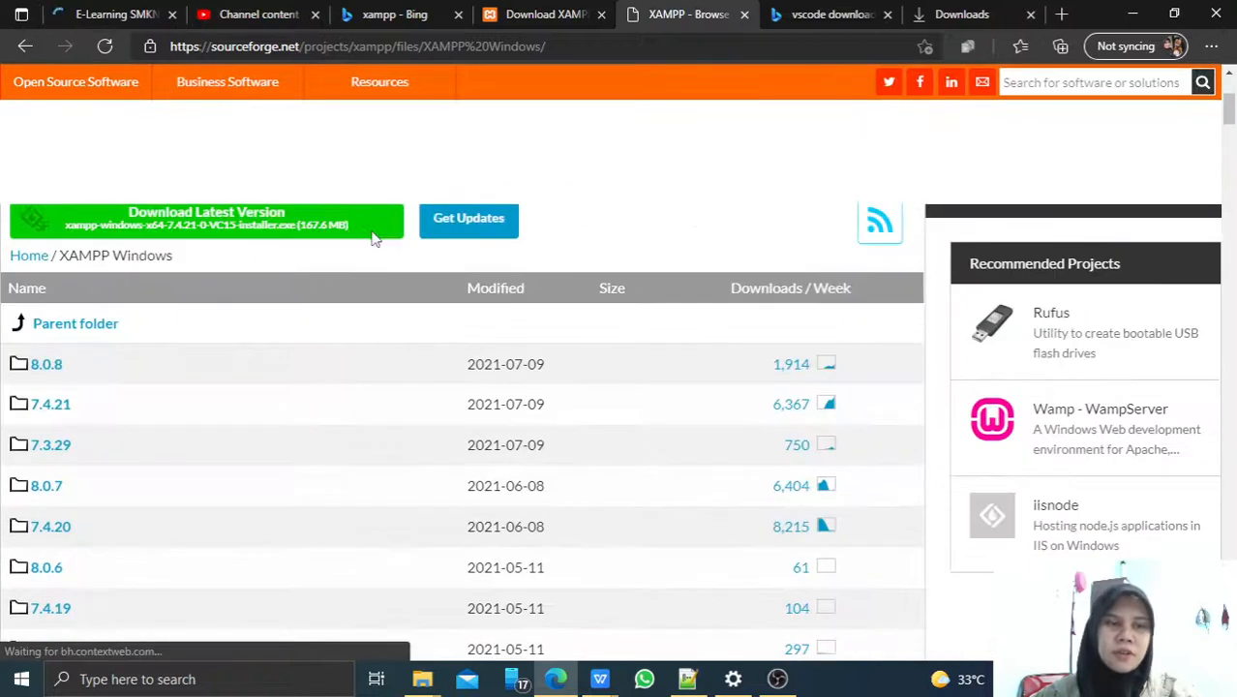
{"action": "scroll", "coordinate": [376, 239], "scroll_direction": "down", "scroll_amount": 1}
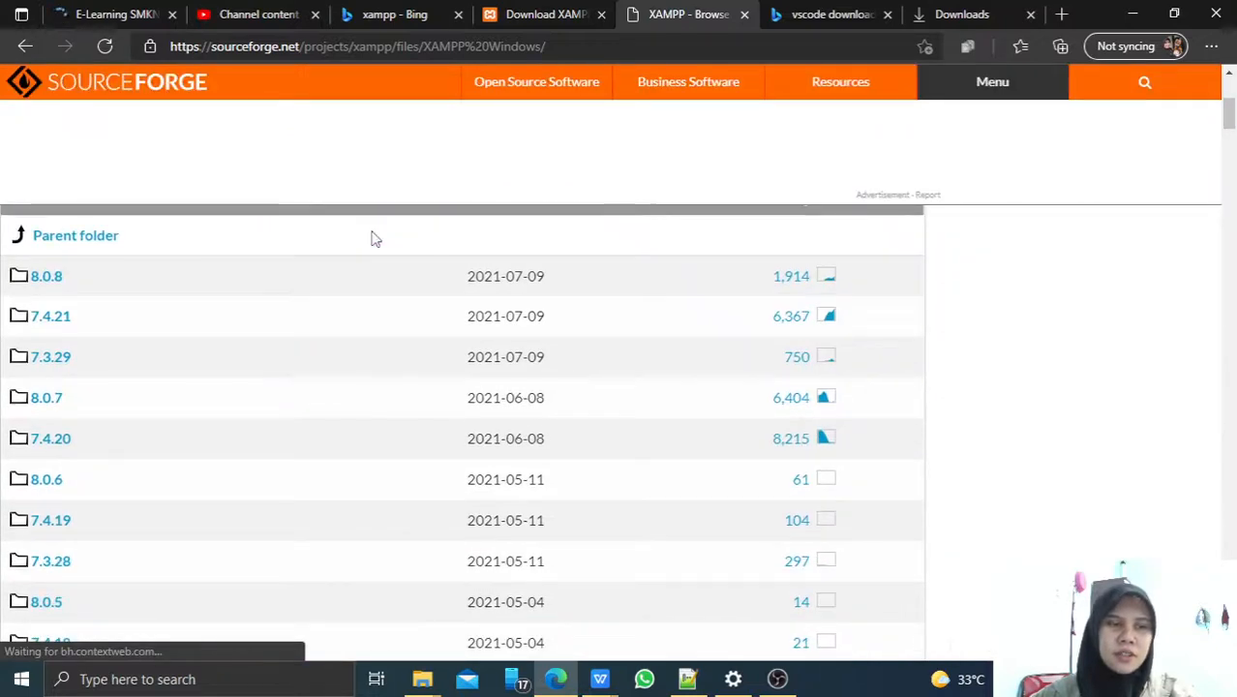
Look inside the 8.0.8 folder, then go back and open the 7.3.29 folder's six files.
{"action": "left_click", "coordinate": [50, 283]}
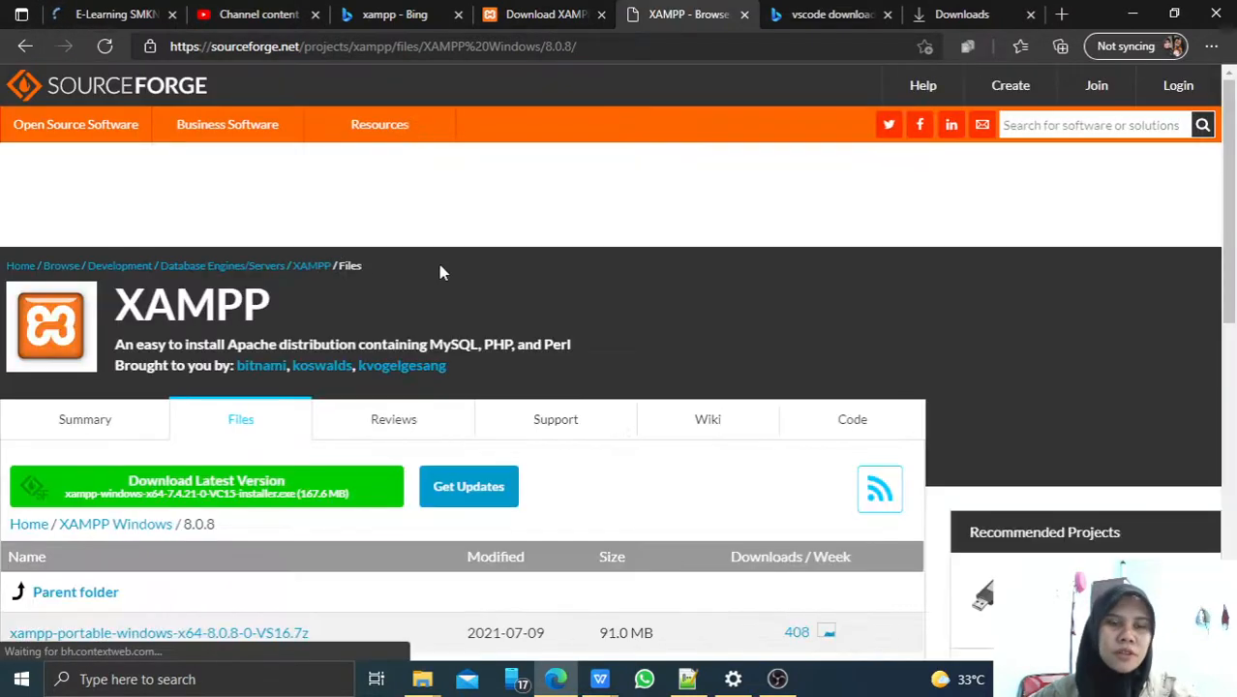
{"action": "scroll", "coordinate": [440, 273], "scroll_direction": "down", "scroll_amount": 3}
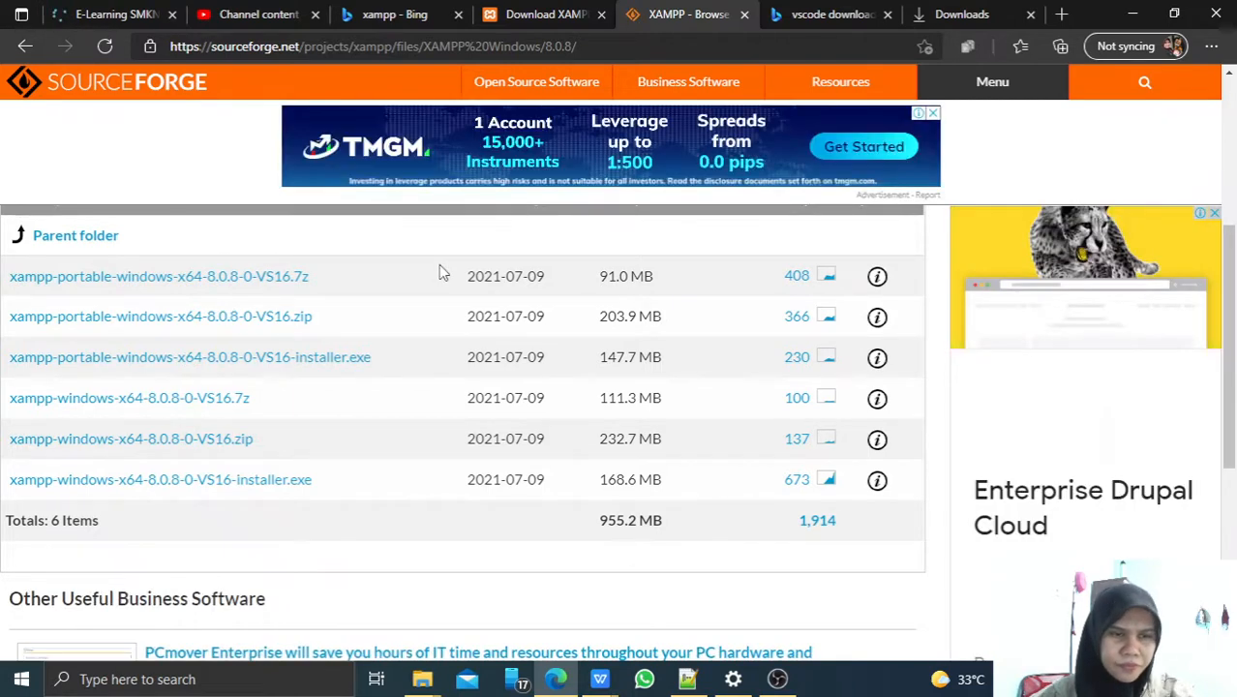
{"action": "scroll", "coordinate": [440, 273], "scroll_direction": "down", "scroll_amount": 1}
{"action": "scroll", "coordinate": [440, 273], "scroll_direction": "up", "scroll_amount": 1}
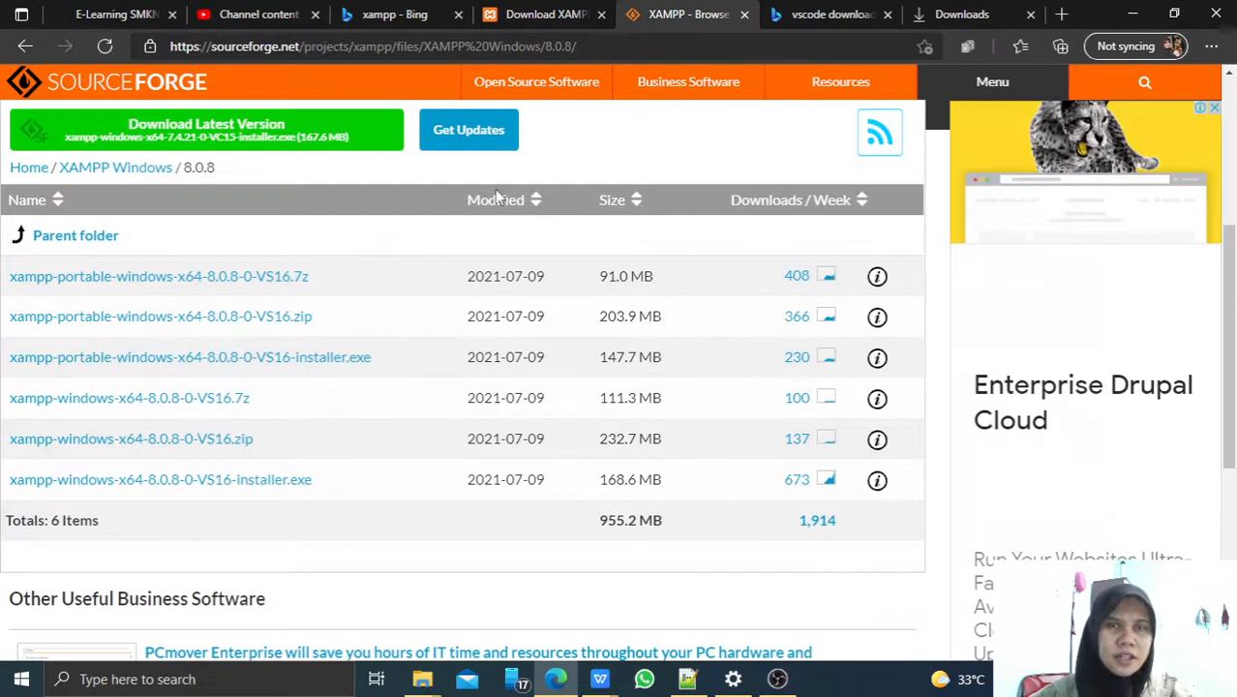
{"action": "left_click", "coordinate": [29, 50]}
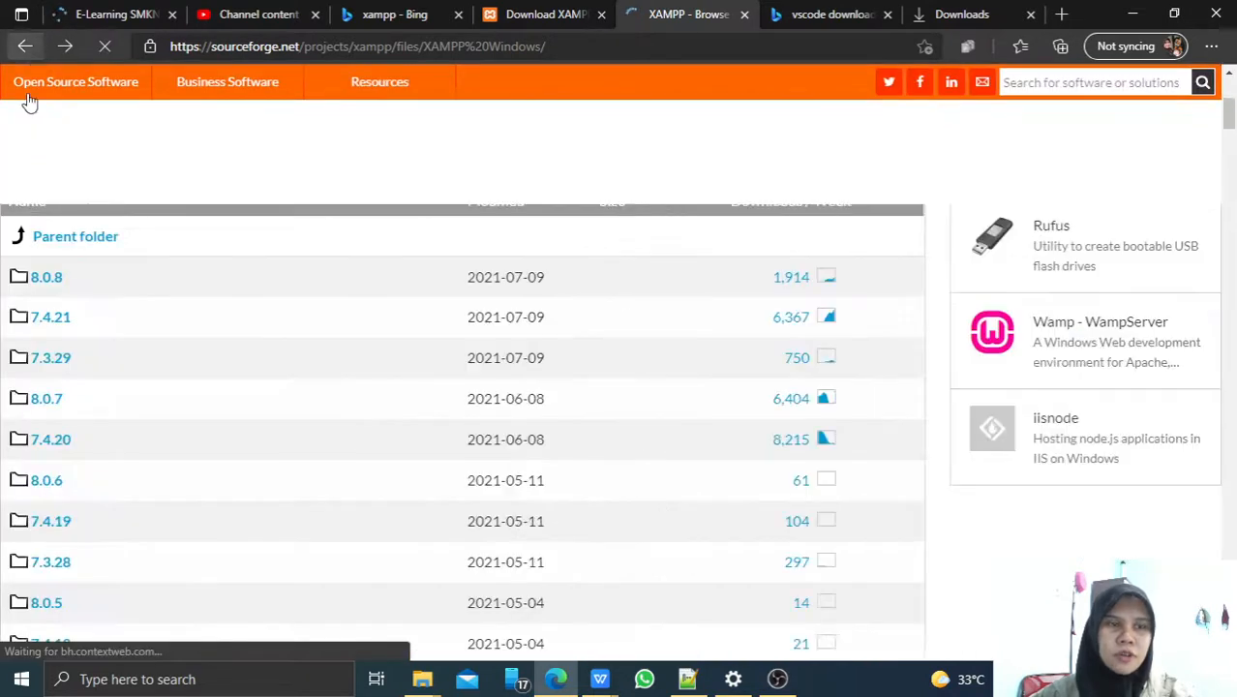
{"action": "left_click", "coordinate": [42, 370]}
{"action": "scroll", "coordinate": [409, 257], "scroll_direction": "down", "scroll_amount": 4}
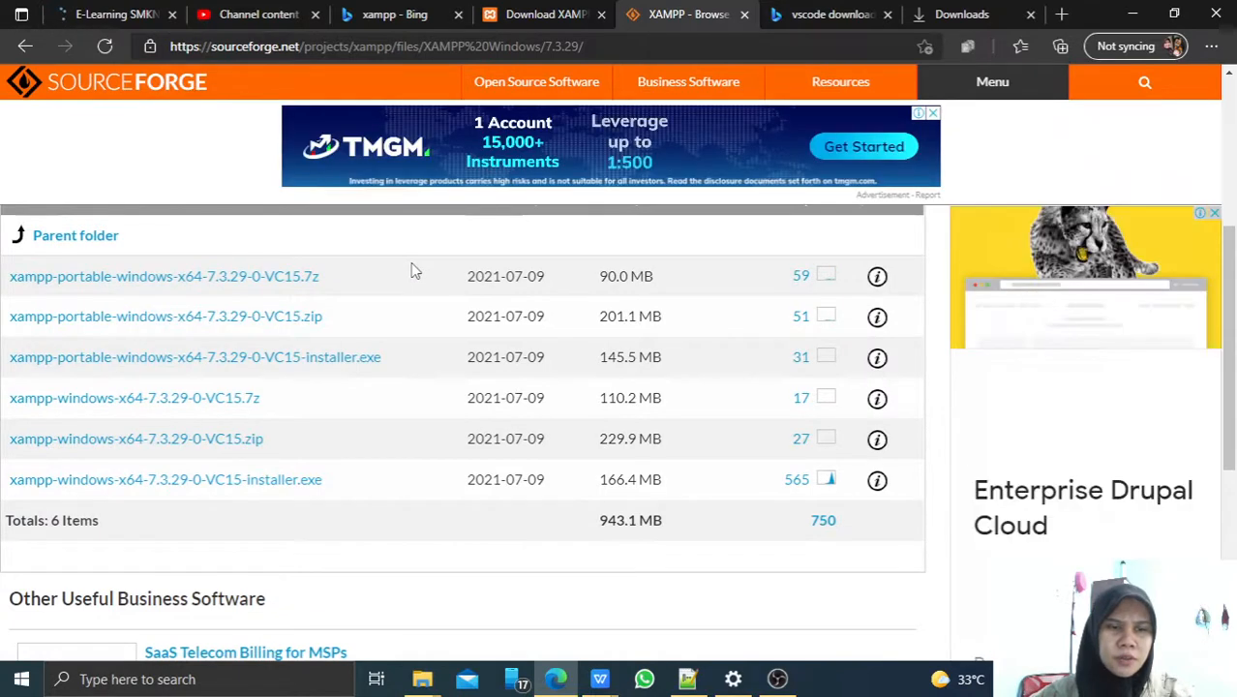
{"action": "scroll", "coordinate": [165, 434], "scroll_direction": "down", "scroll_amount": 1}
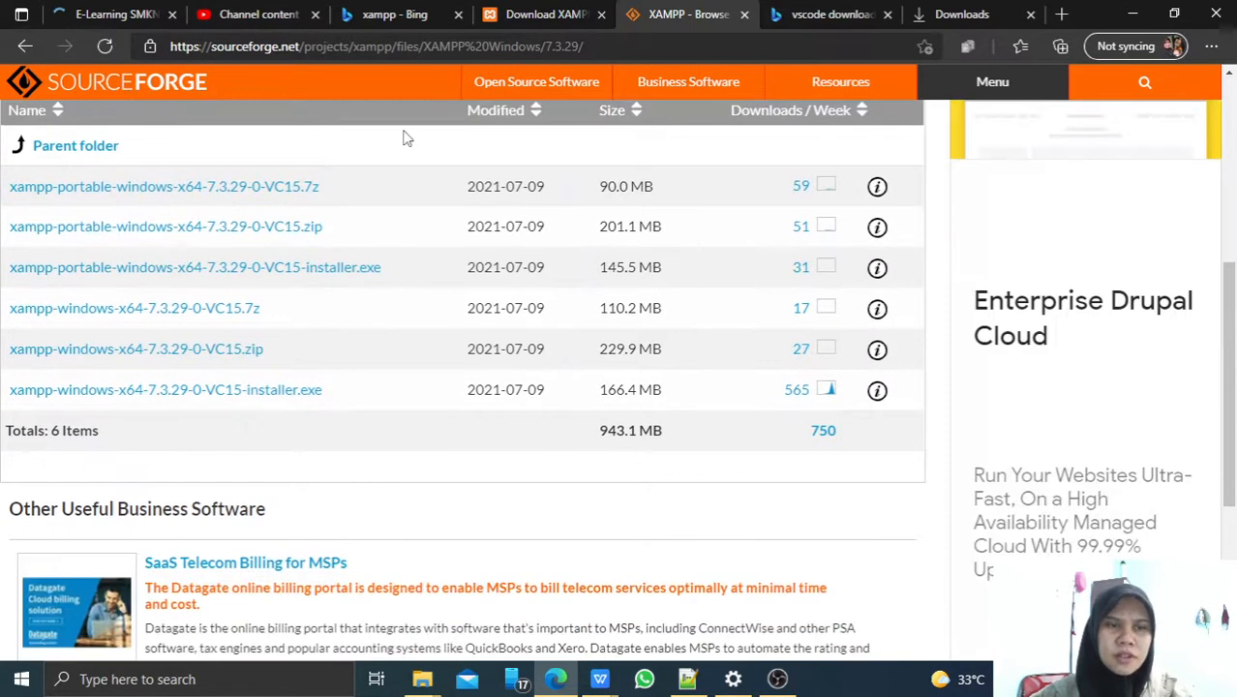
Return to the XAMPP Windows version list and open the 7.3.11 release folder.
{"action": "left_click", "coordinate": [26, 48]}
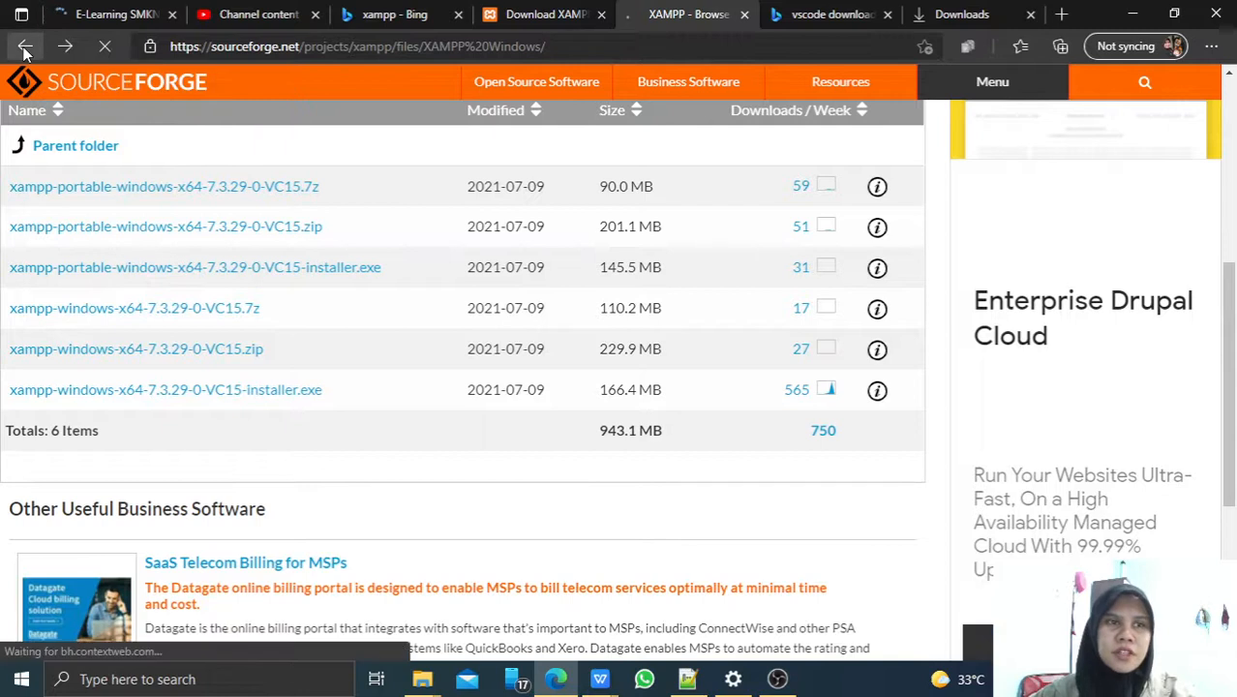
{"action": "scroll", "coordinate": [312, 348], "scroll_direction": "down", "scroll_amount": 12}
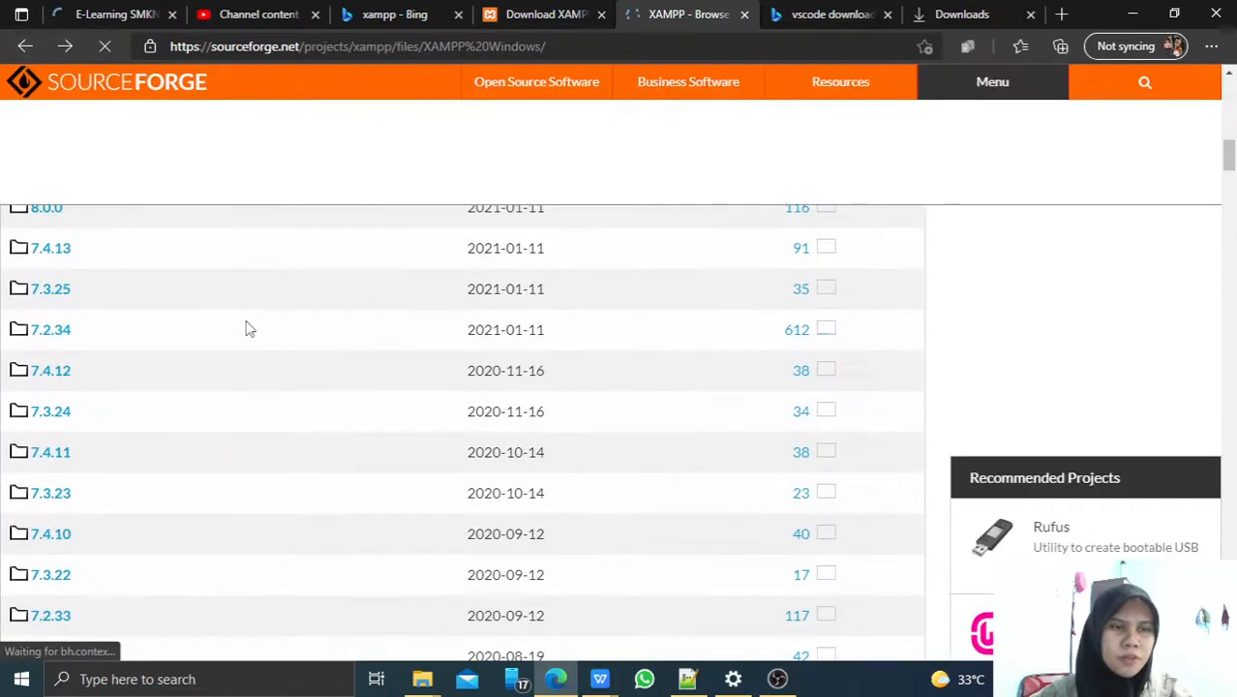
{"action": "scroll", "coordinate": [242, 334], "scroll_direction": "down", "scroll_amount": 11}
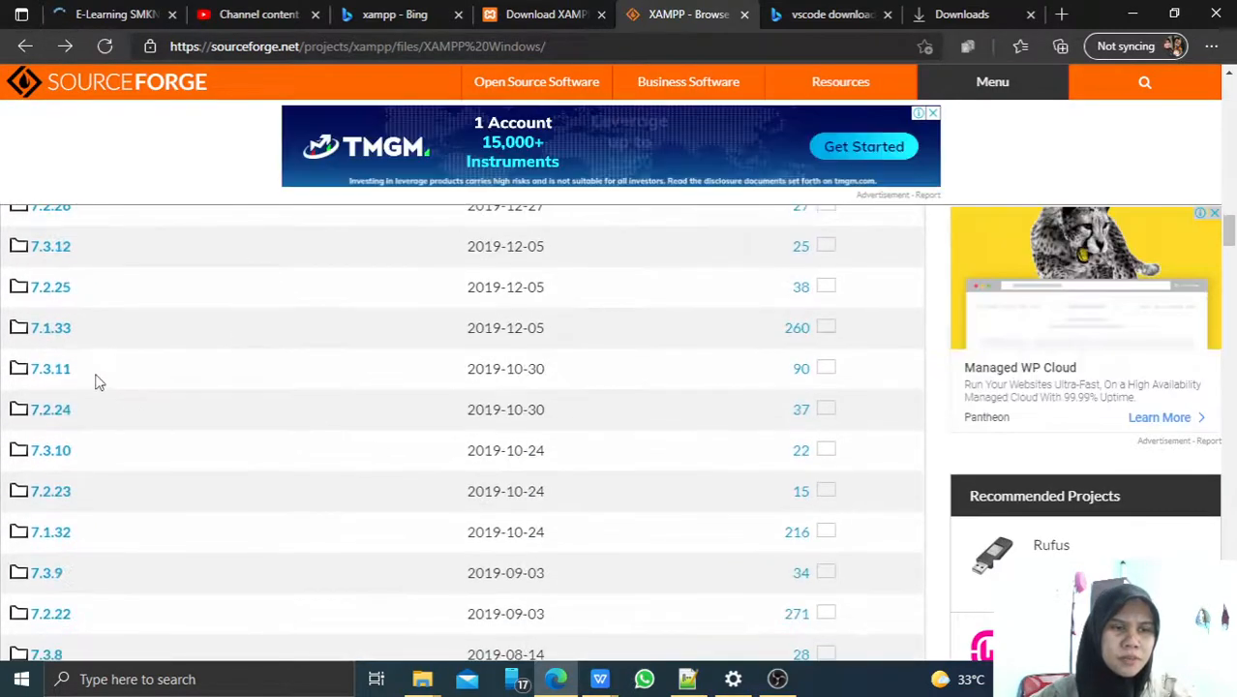
{"action": "left_click", "coordinate": [47, 375]}
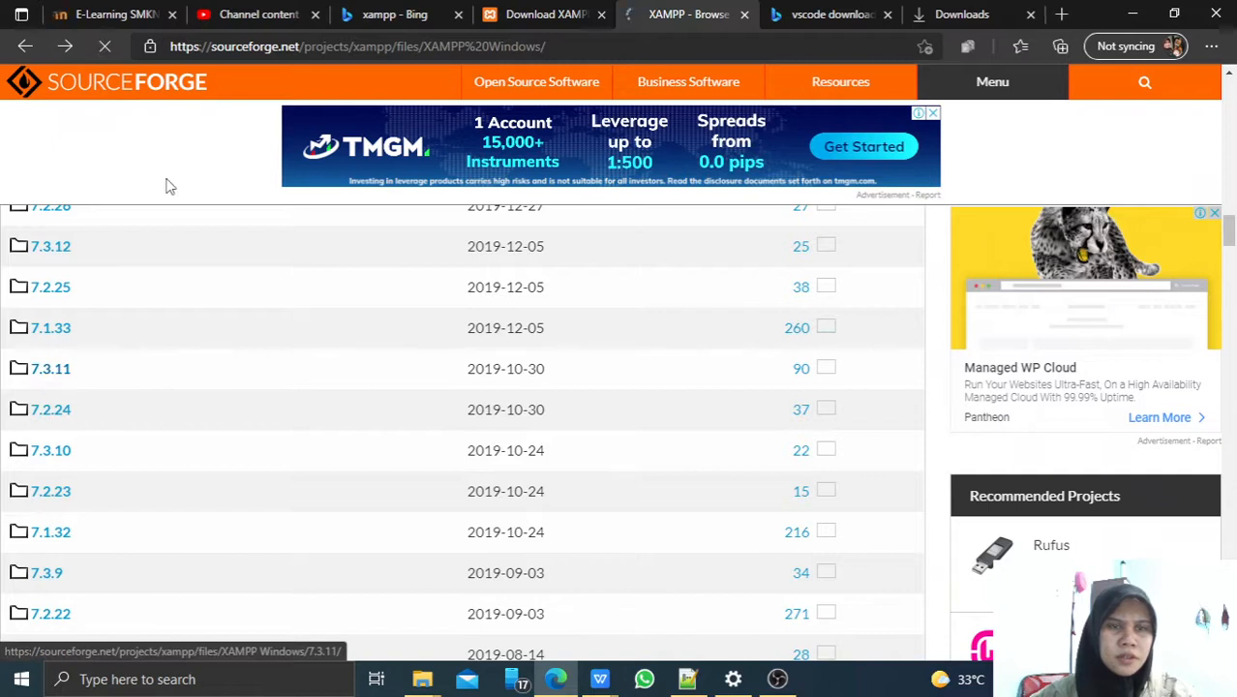
{"action": "scroll", "coordinate": [222, 160], "scroll_direction": "down", "scroll_amount": 3}
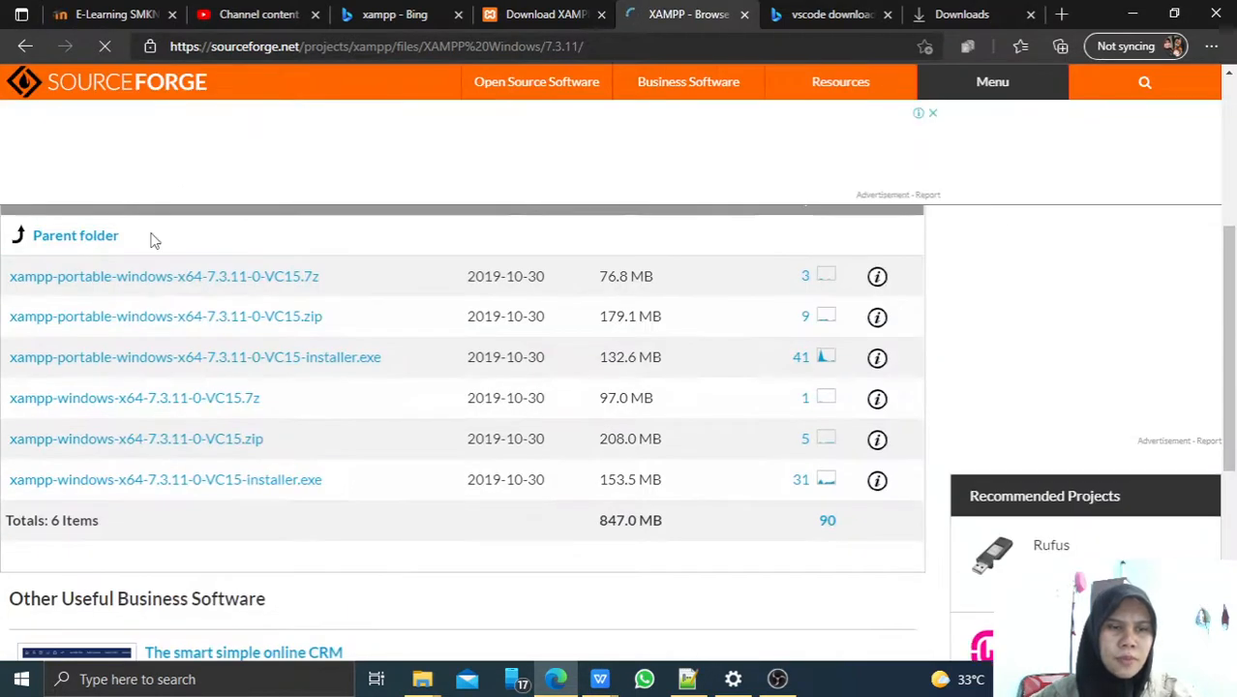
{"action": "mouse_move", "coordinate": [585, 101]}
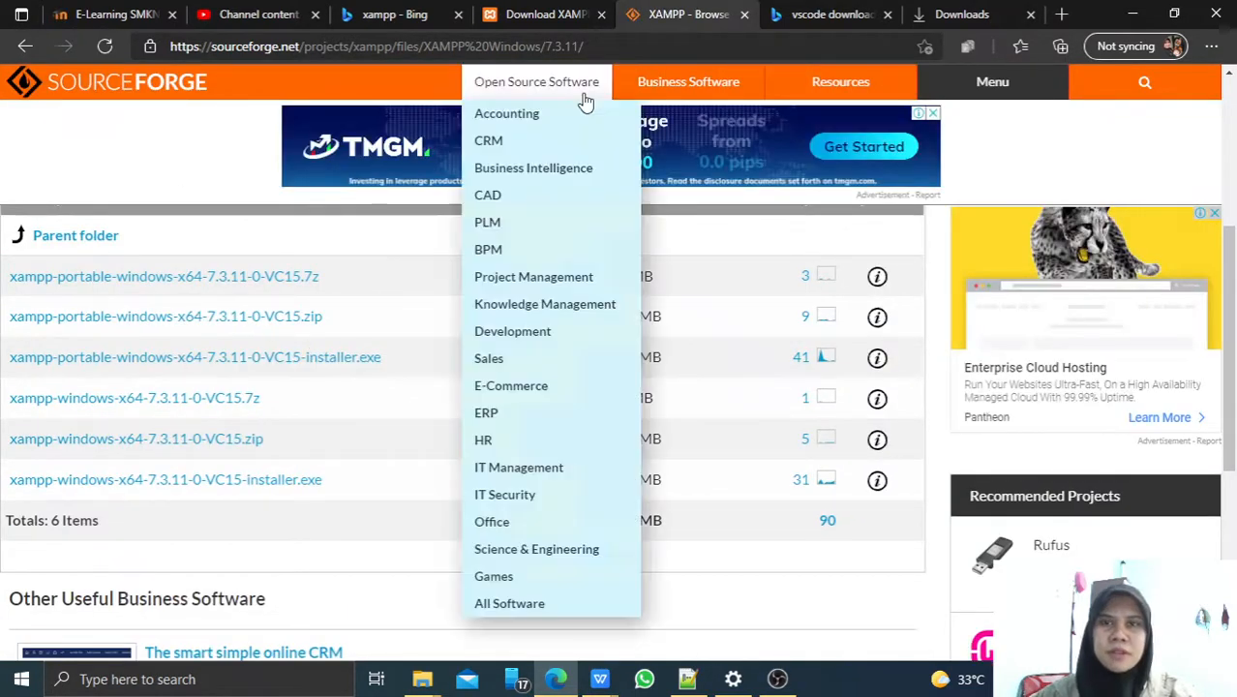
Go back down the version list and open the 1.6.8 folder with its 11 win32 files.
{"action": "left_click", "coordinate": [25, 46]}
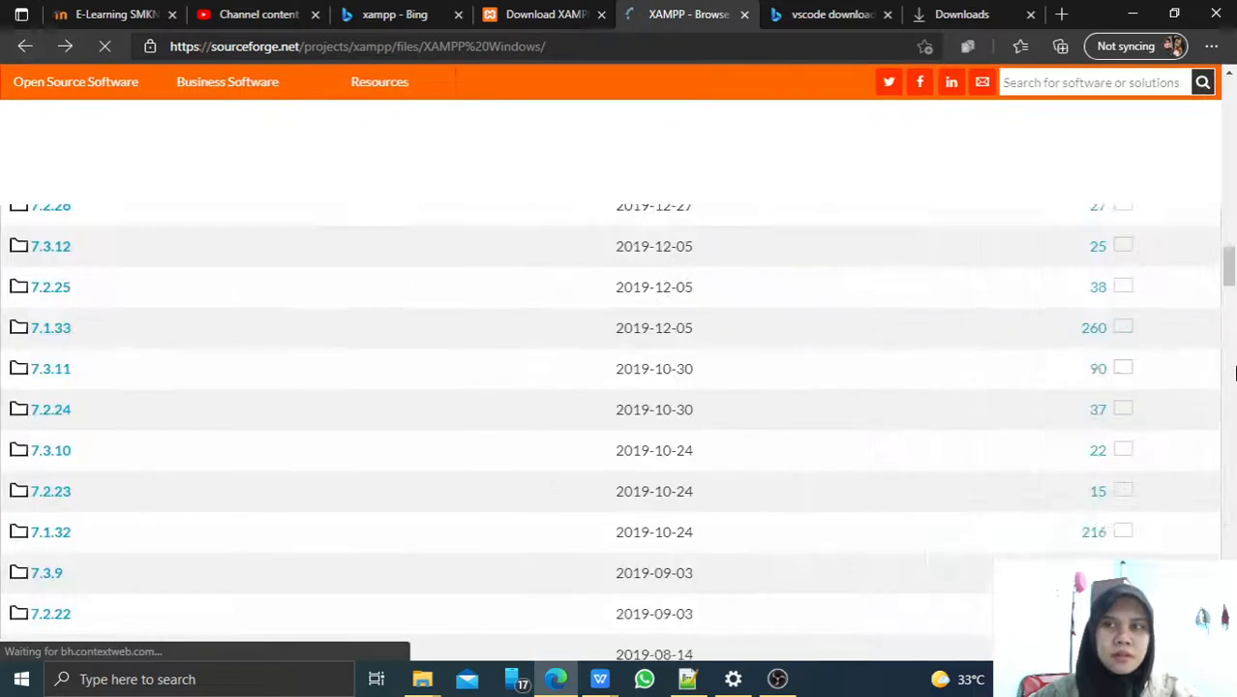
{"action": "scroll", "coordinate": [1224, 276], "scroll_direction": "down", "scroll_amount": 3}
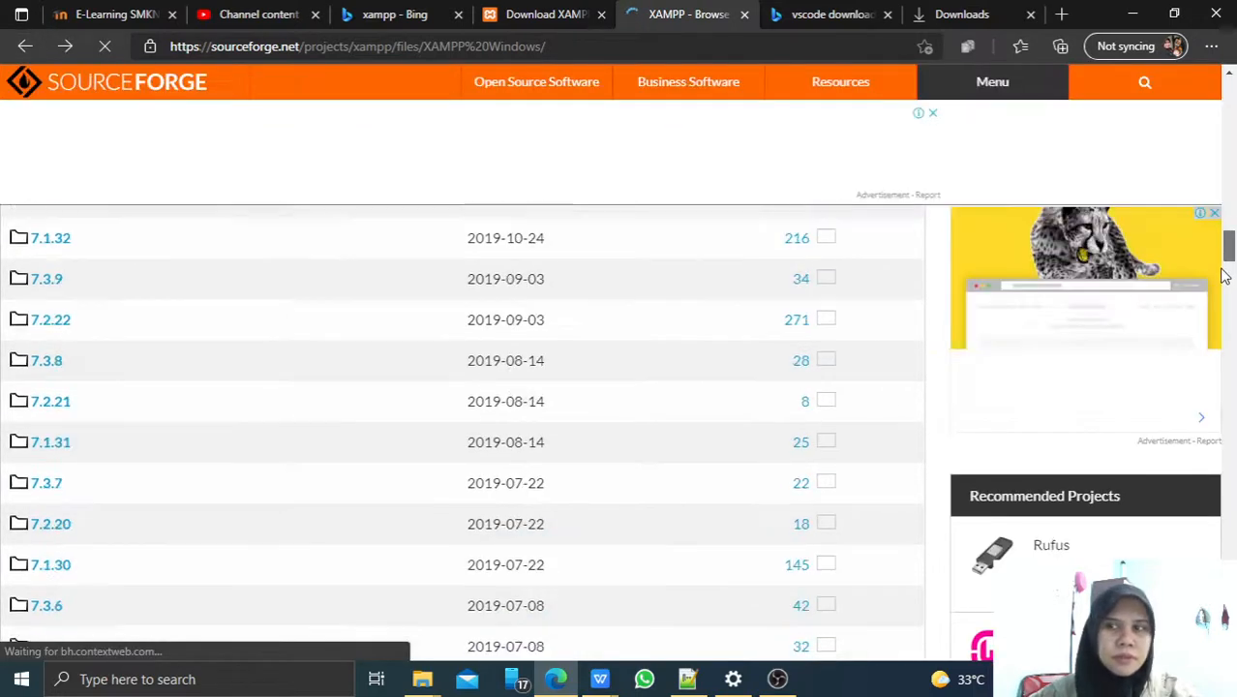
{"action": "left_click_drag", "start_coordinate": [1225, 275], "coordinate": [1231, 549]}
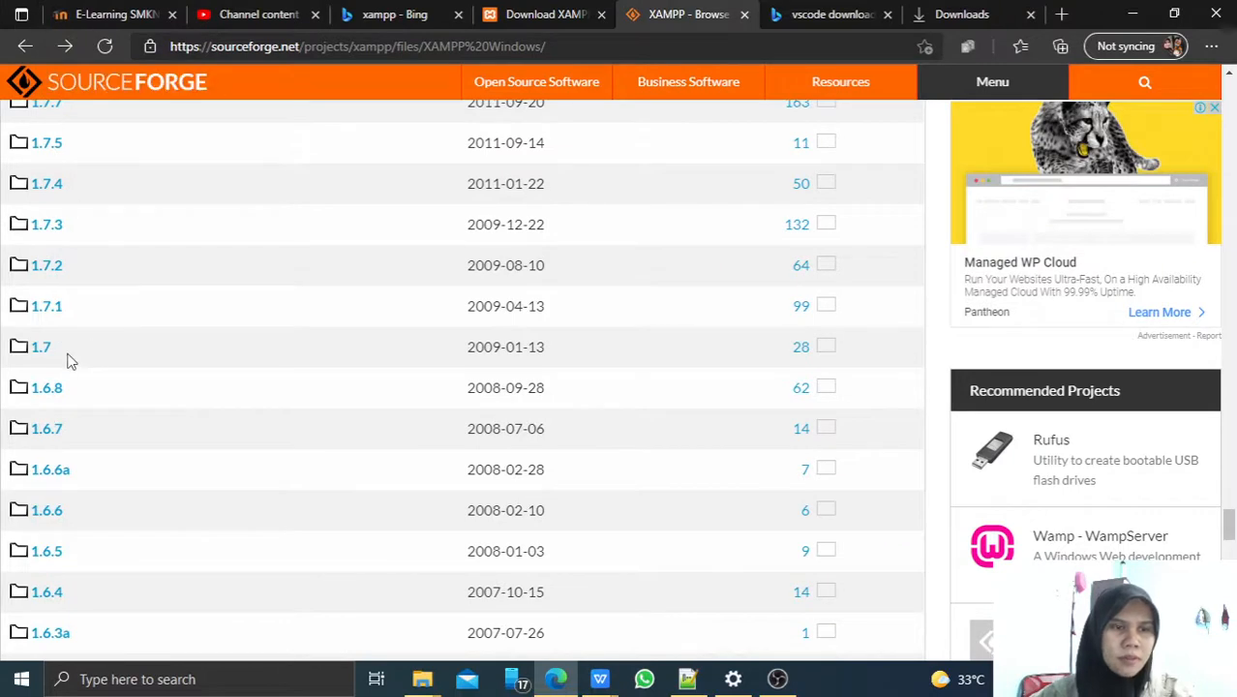
{"action": "left_click", "coordinate": [51, 389]}
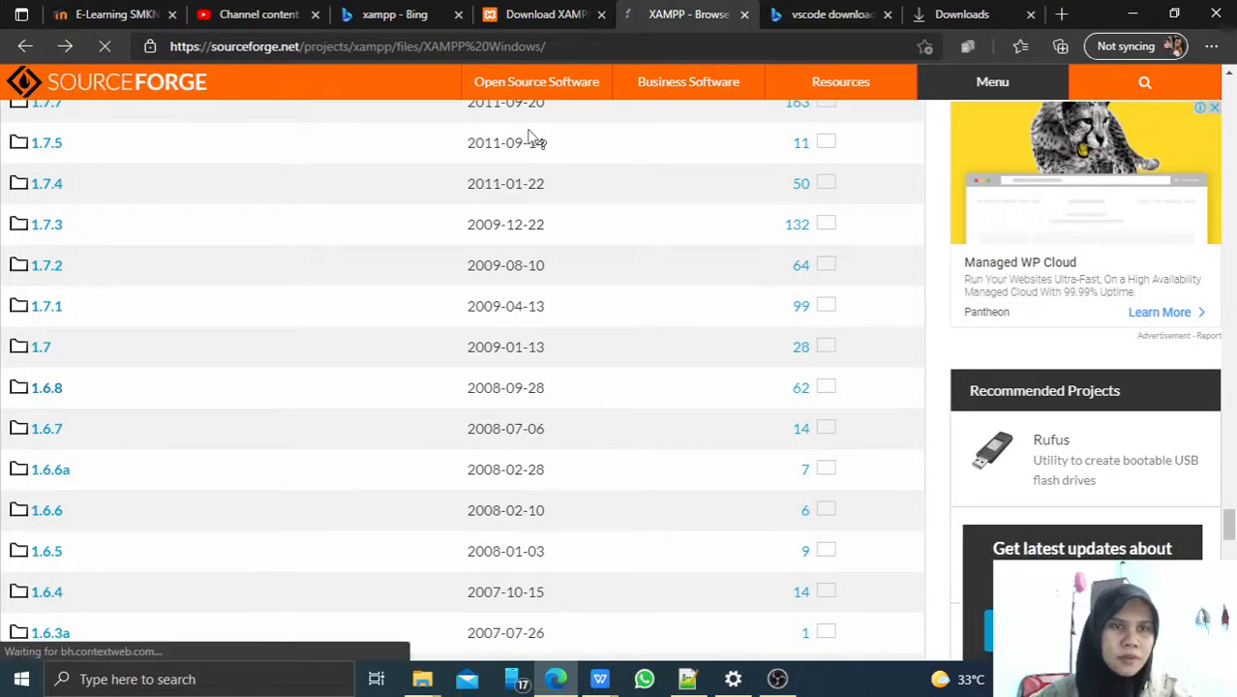
{"action": "scroll", "coordinate": [527, 112], "scroll_direction": "down", "scroll_amount": 3}
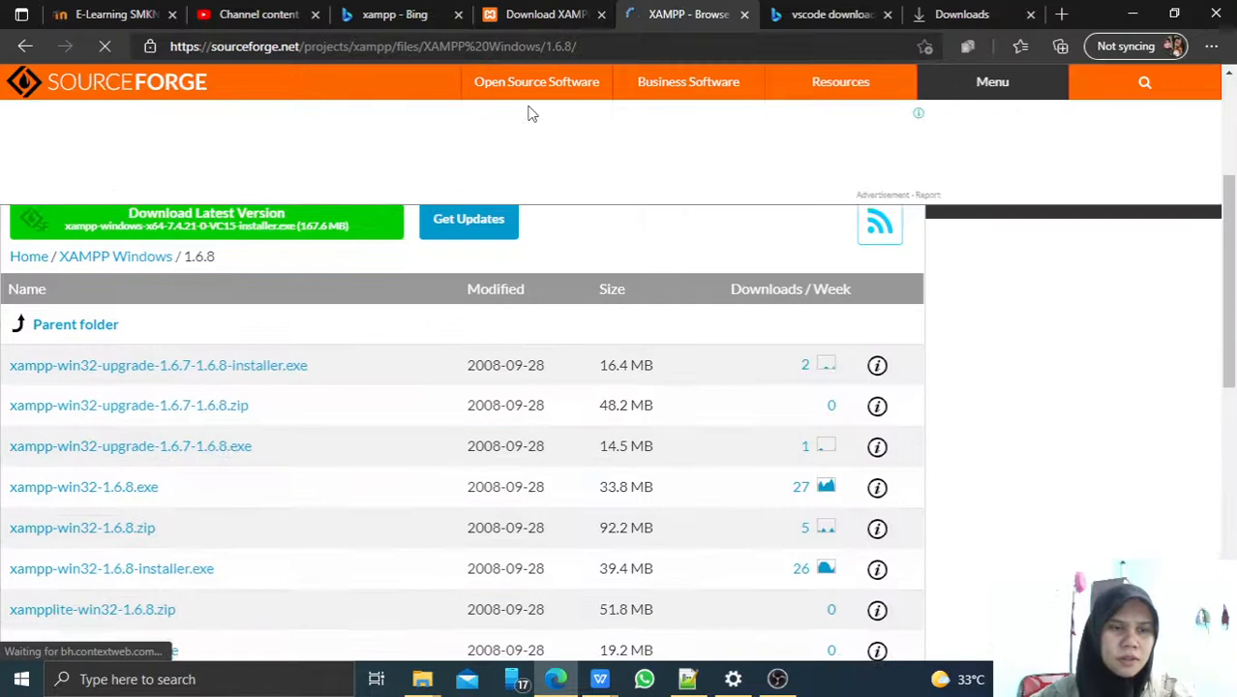
{"action": "scroll", "coordinate": [528, 112], "scroll_direction": "down", "scroll_amount": 2}
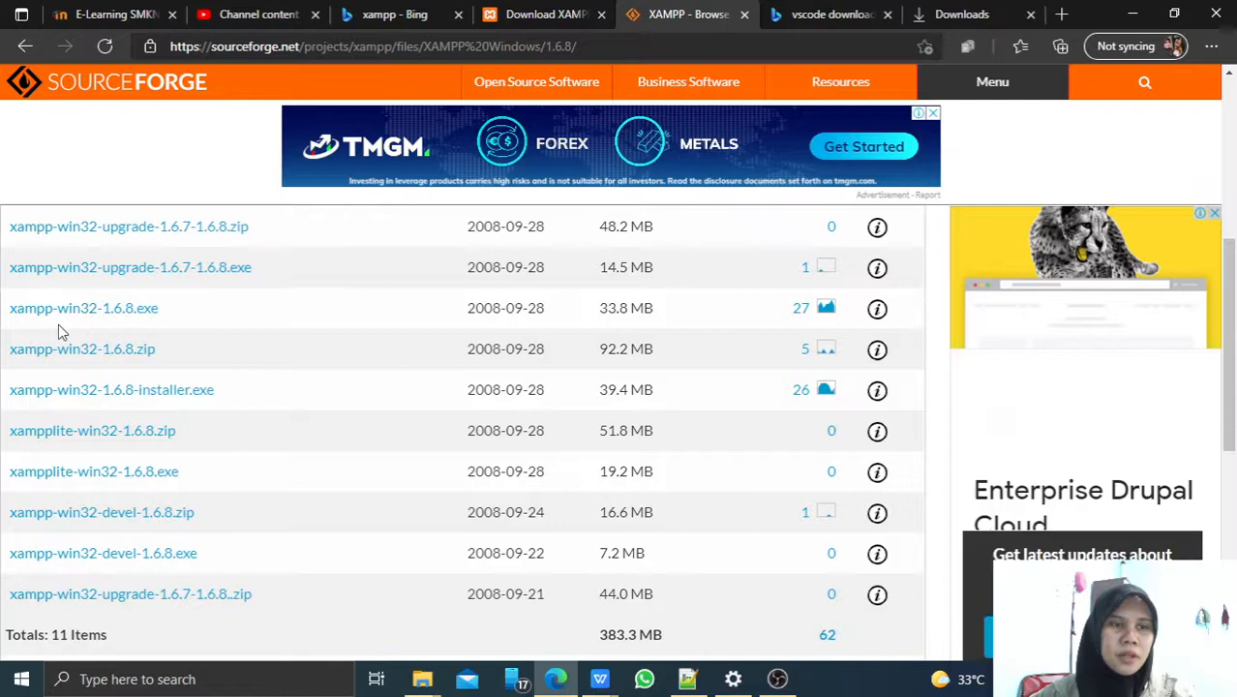
Download the 64-bit XAMPP 8.0.8 installer and remove the duplicate entry from Edge's downloads list.
{"action": "left_click", "coordinate": [744, 14]}
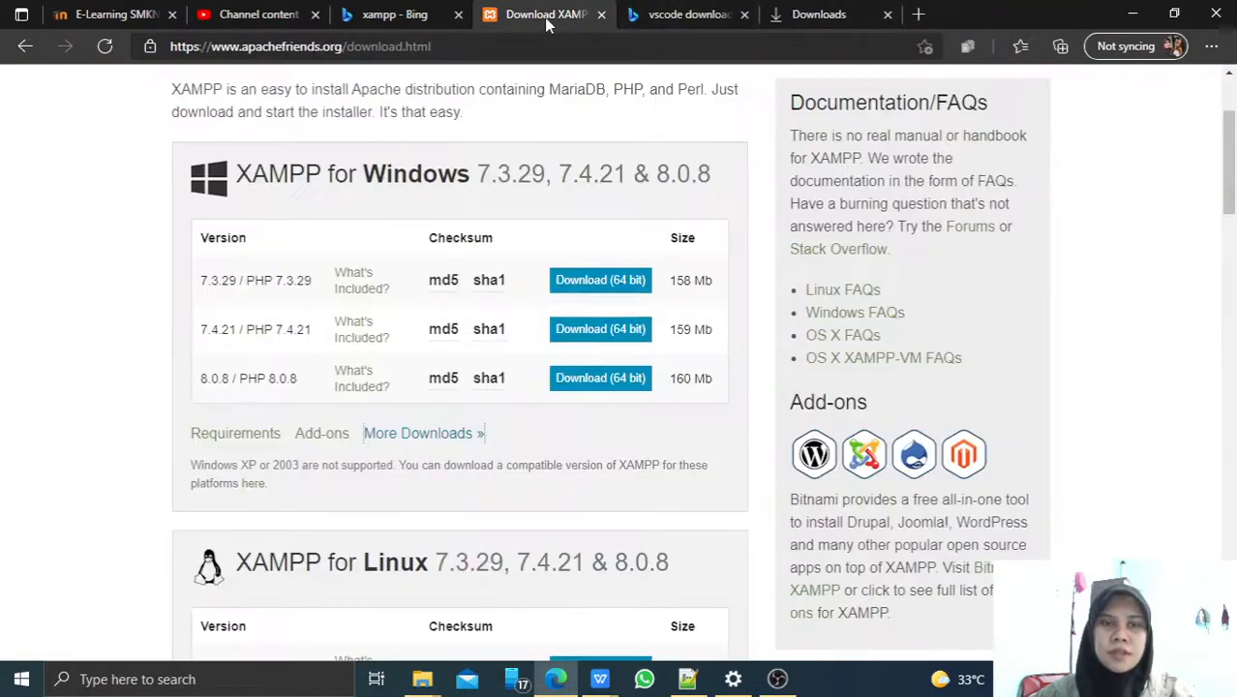
{"action": "left_click", "coordinate": [594, 379]}
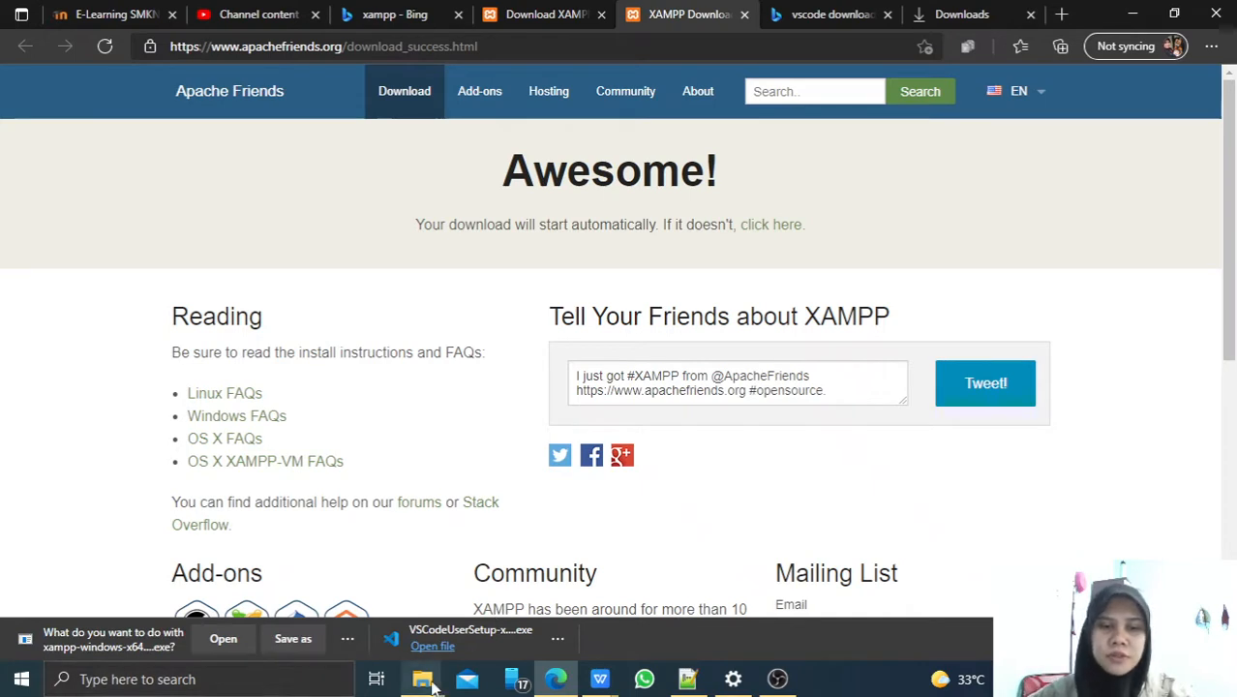
{"action": "mouse_move", "coordinate": [422, 678]}
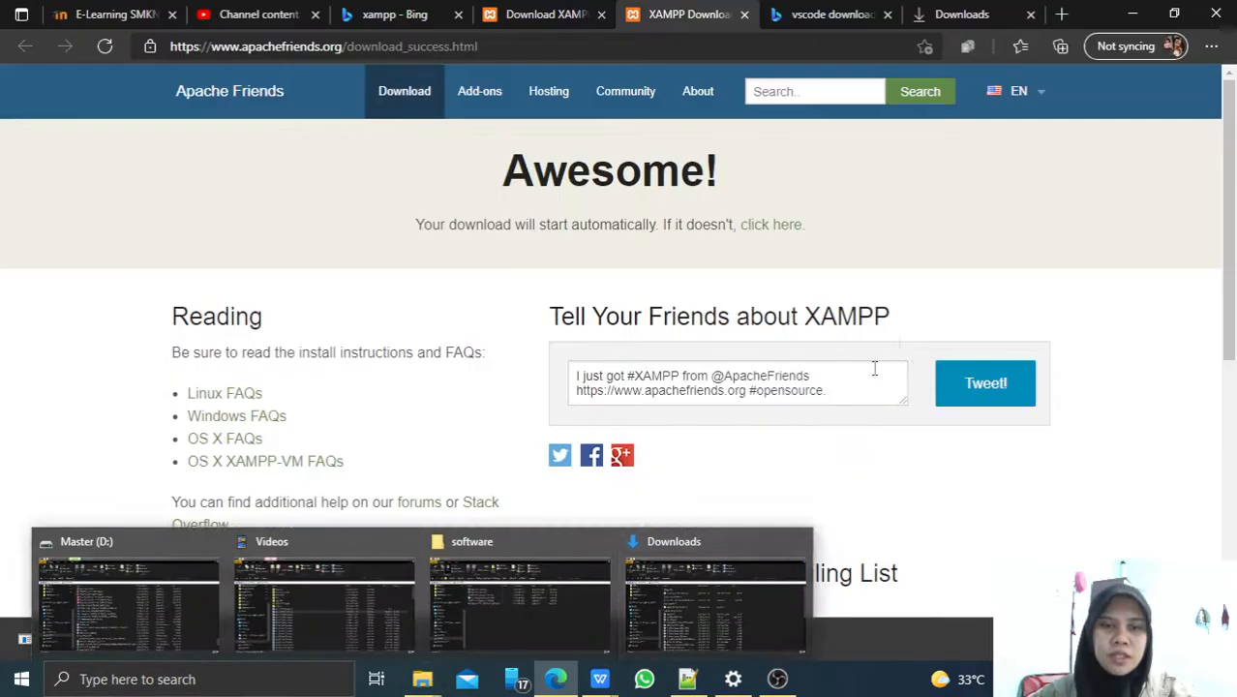
{"action": "left_click", "coordinate": [924, 29]}
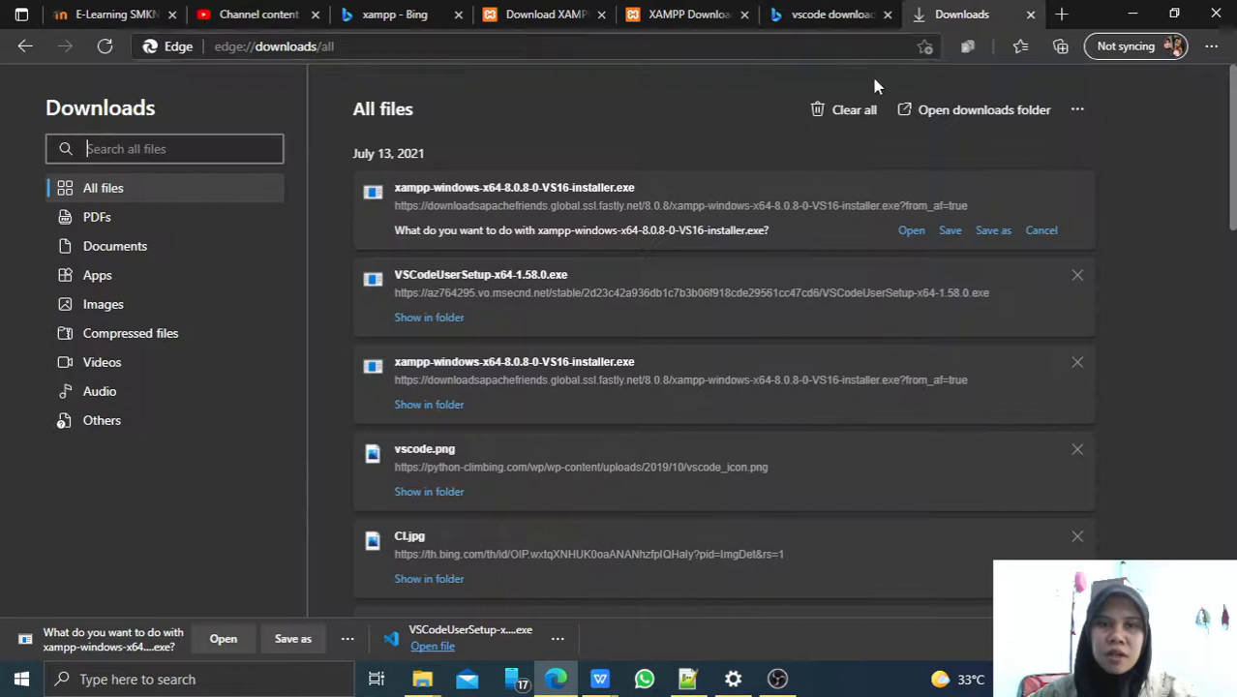
{"action": "scroll", "coordinate": [435, 612], "scroll_direction": "down", "scroll_amount": 2}
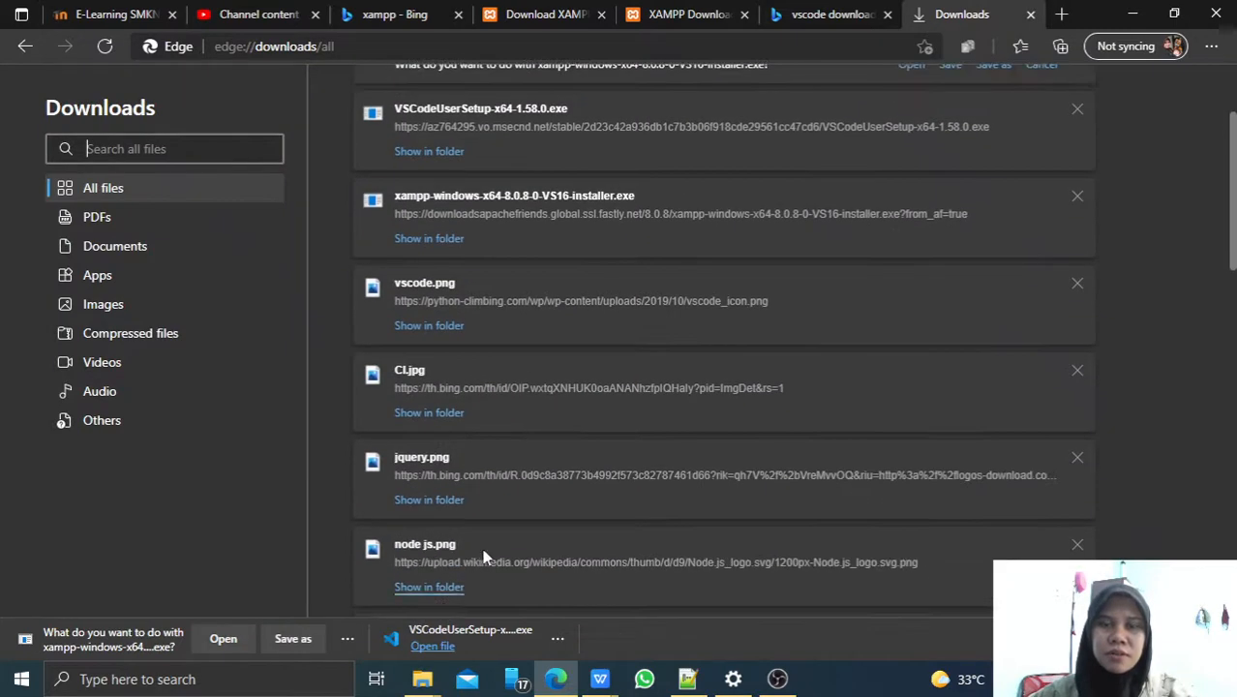
{"action": "left_click", "coordinate": [572, 199]}
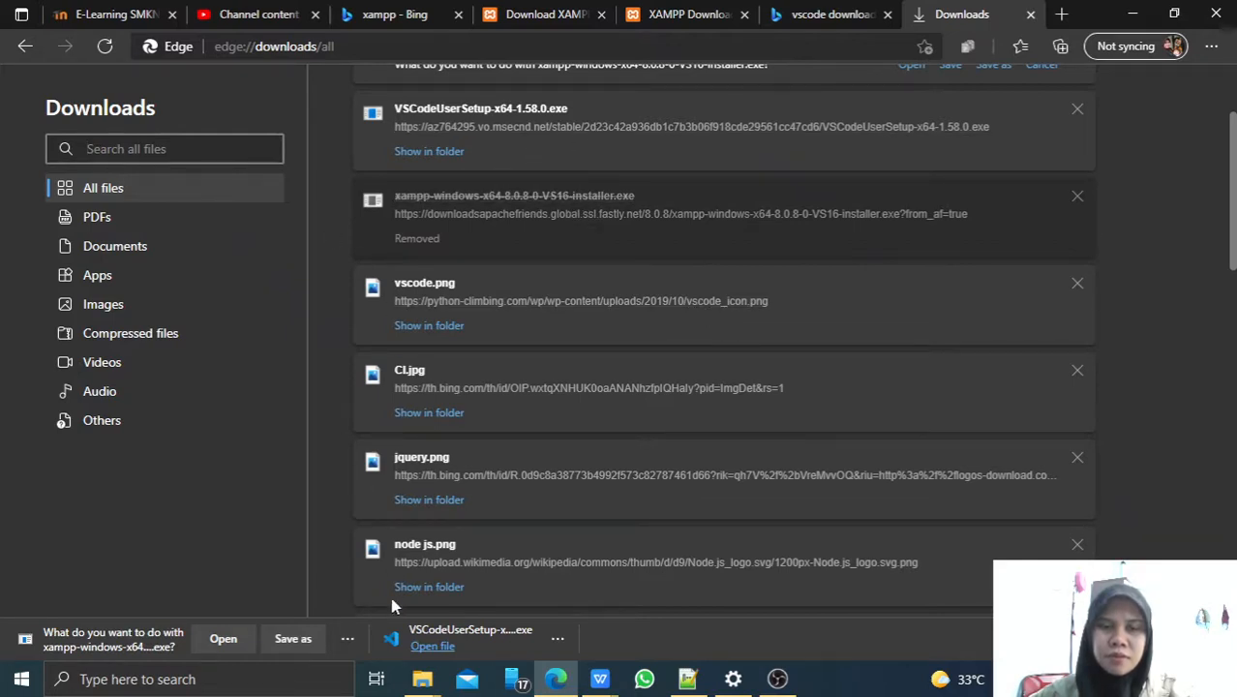
Launch the xampp installer from the software folder and accept the UAC warning.
{"action": "mouse_move", "coordinate": [422, 679]}
{"action": "left_click", "coordinate": [489, 600]}
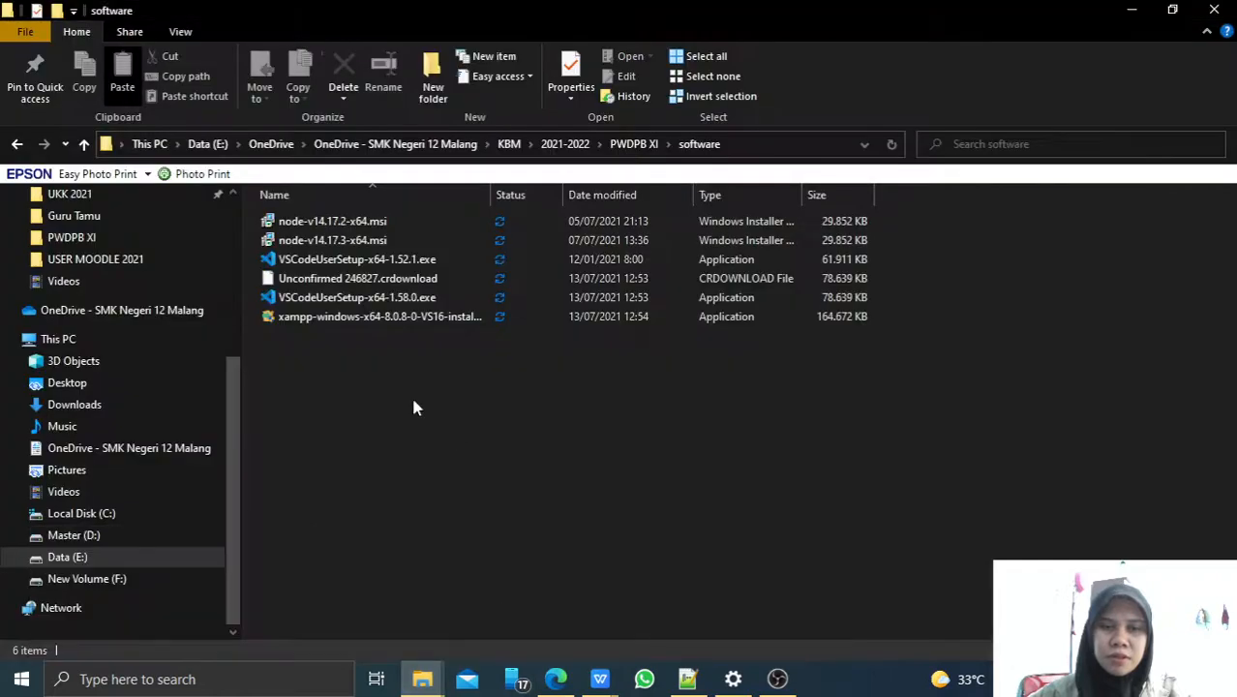
{"action": "left_click", "coordinate": [366, 318]}
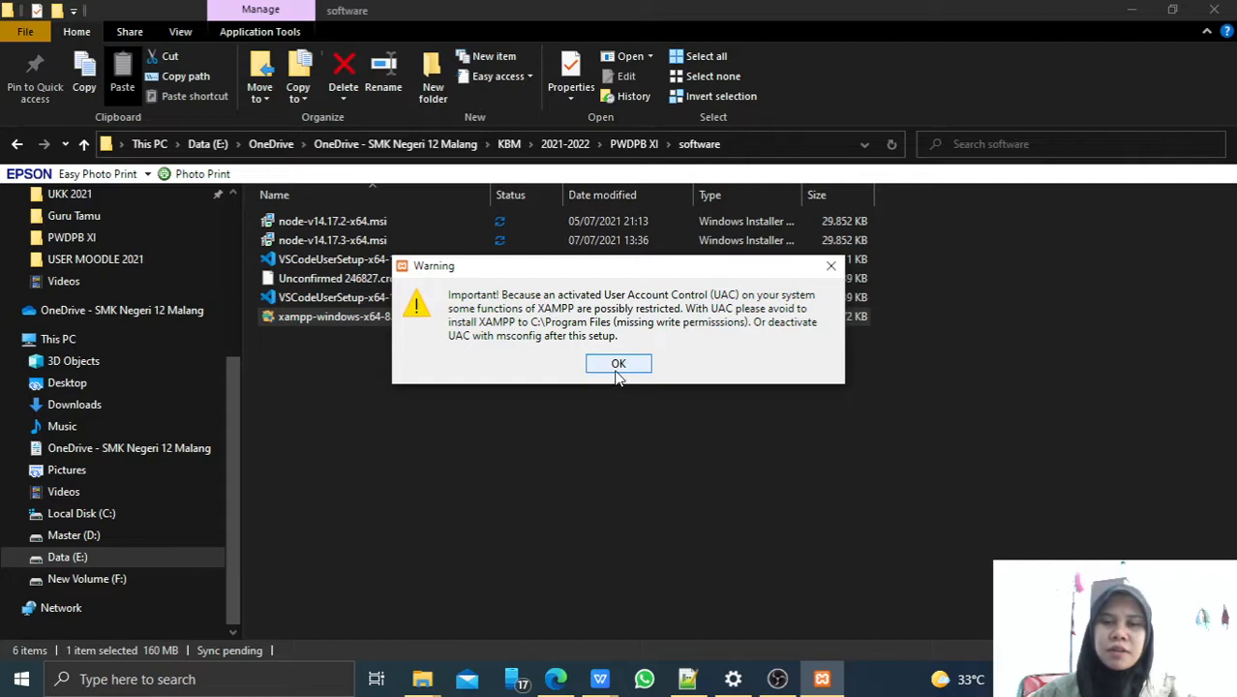
{"action": "left_click", "coordinate": [619, 365]}
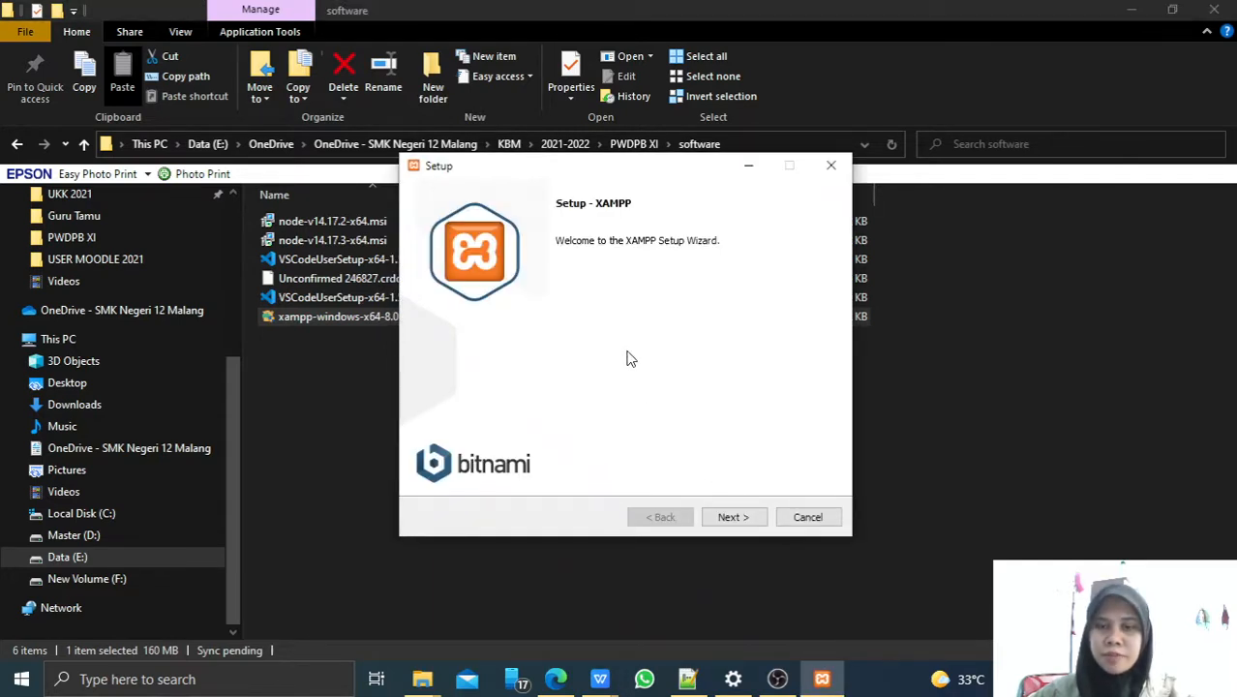
Continue past Welcome with all components selected and C:\xampp as the install folder.
{"action": "left_click", "coordinate": [735, 518]}
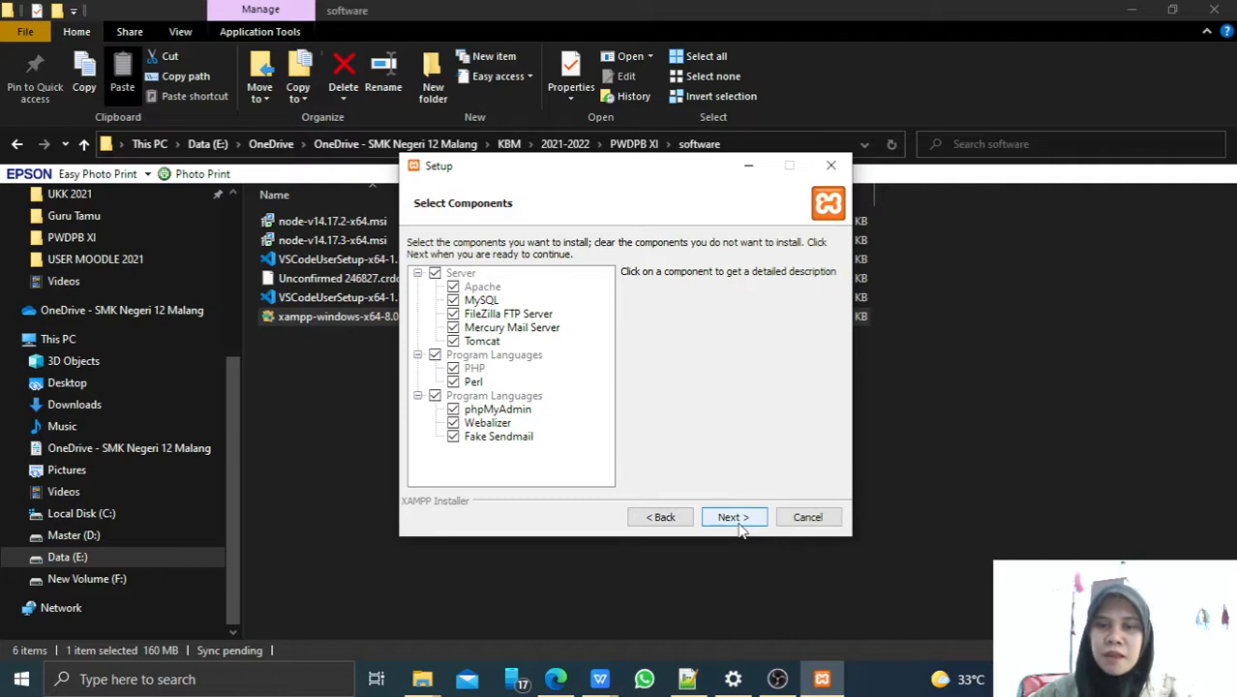
{"action": "left_click", "coordinate": [747, 518]}
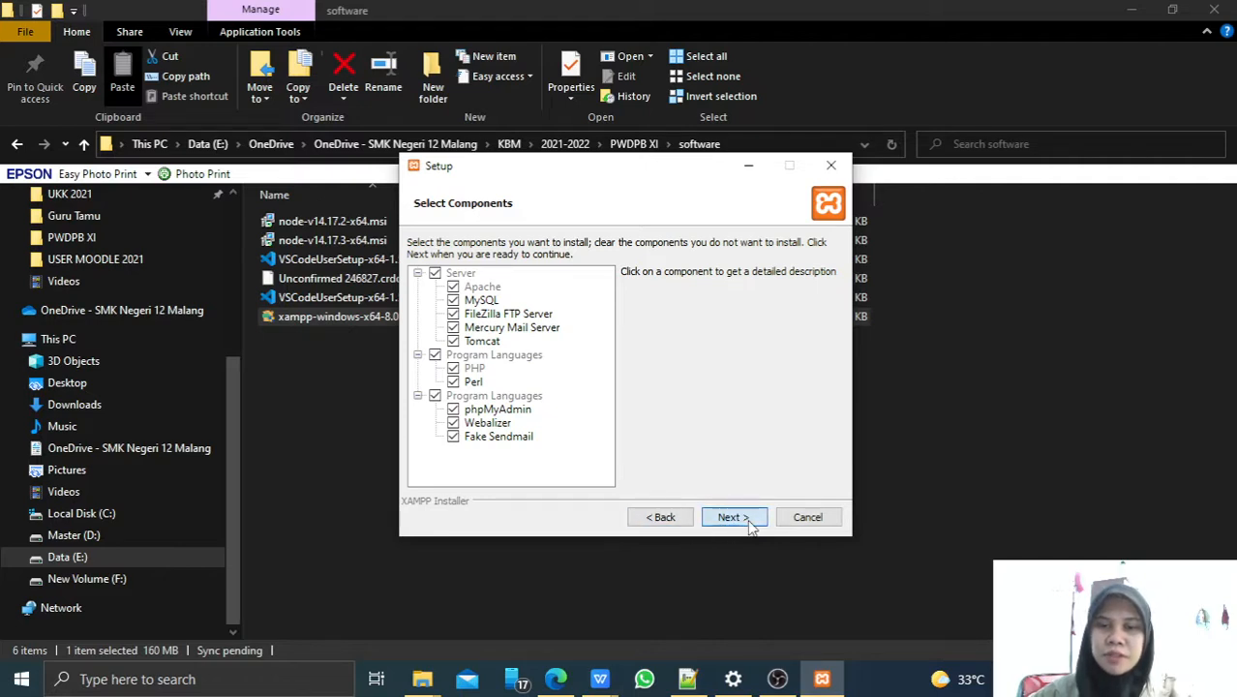
{"action": "left_click", "coordinate": [747, 519]}
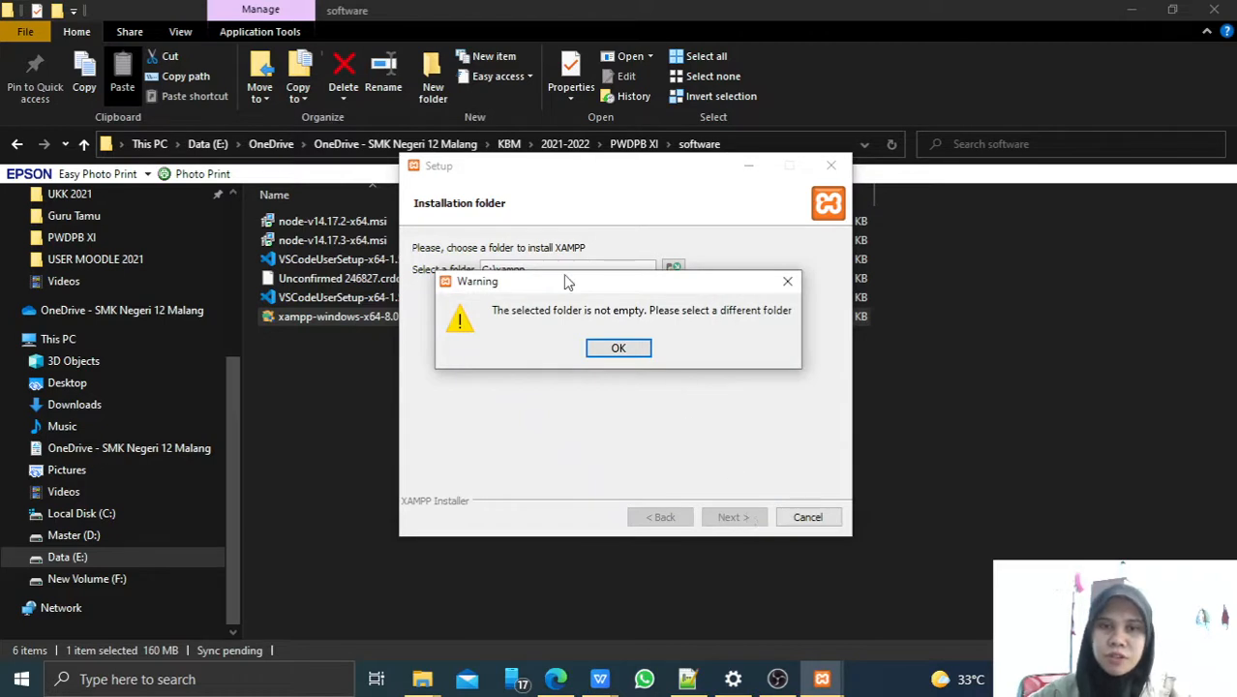
{"action": "left_click_drag", "start_coordinate": [563, 281], "coordinate": [578, 324]}
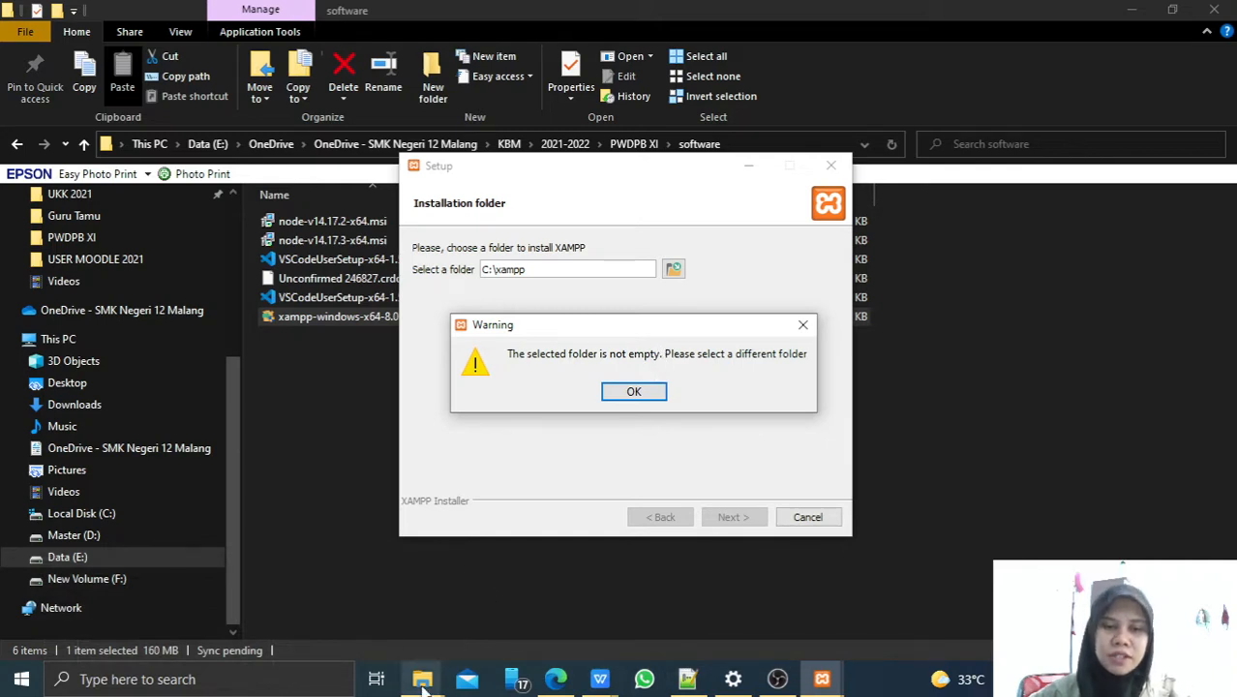
{"action": "mouse_move", "coordinate": [422, 682]}
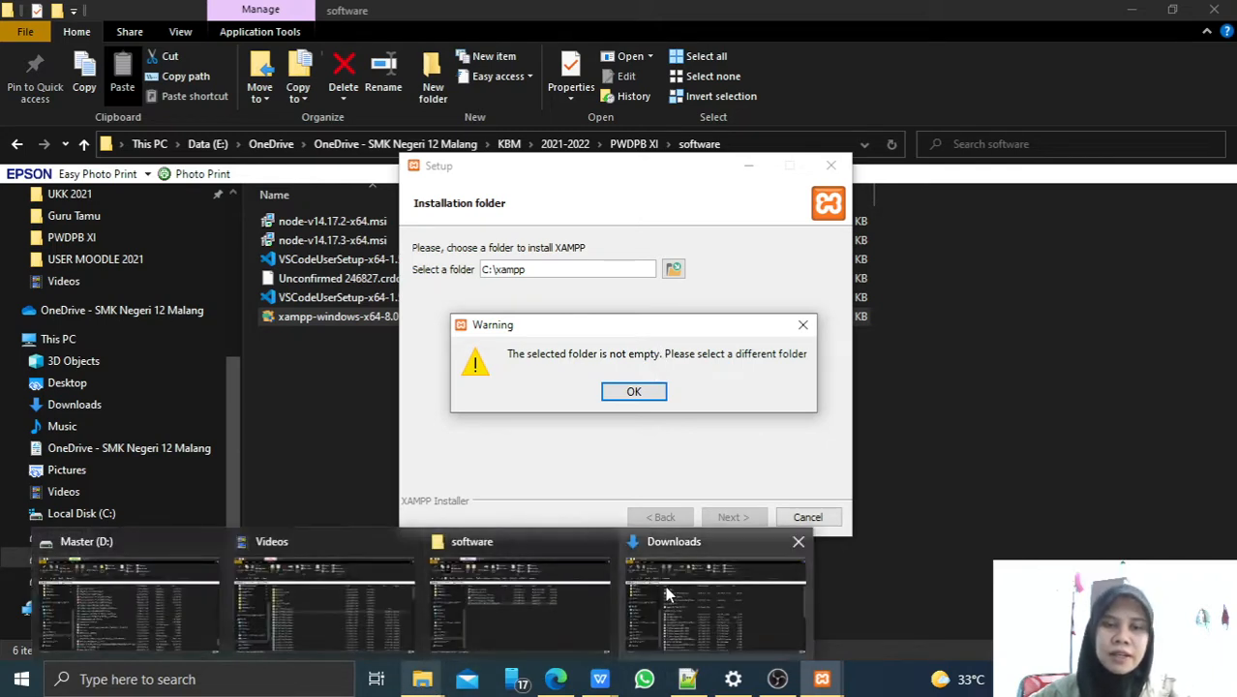
Move the leftover phpMyAdmin folder from C:\xampp into New Volume (F:).
{"action": "left_click", "coordinate": [132, 581]}
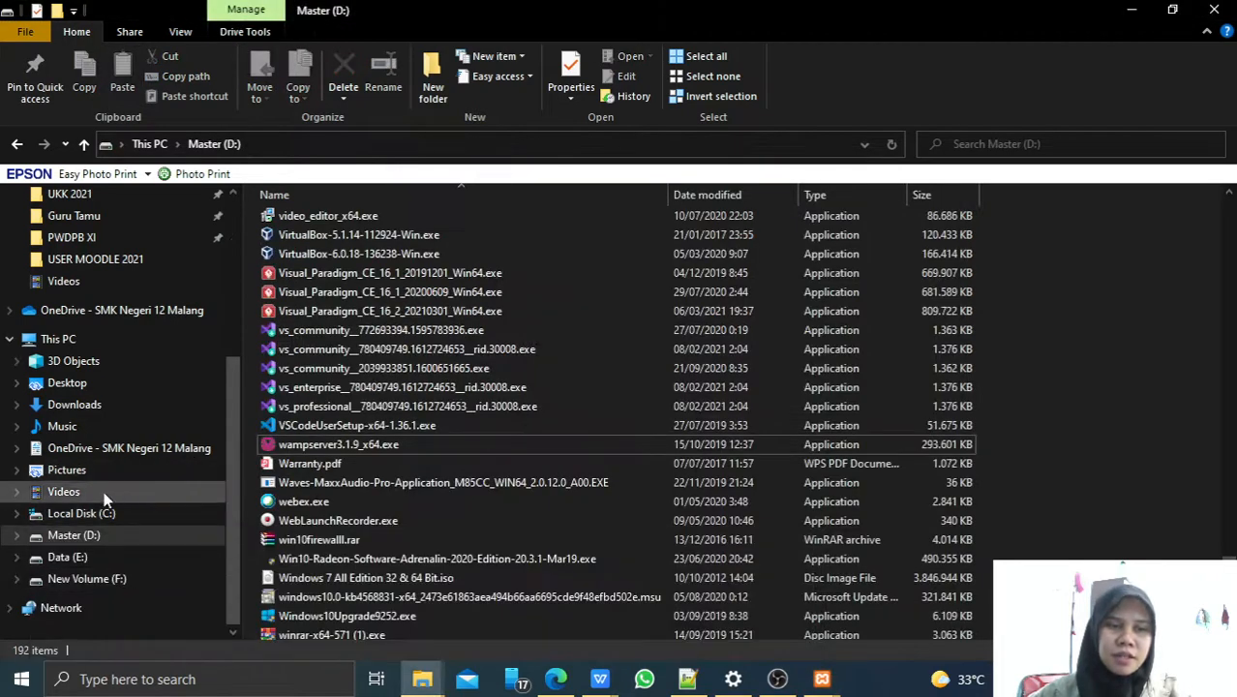
{"action": "left_click", "coordinate": [89, 514]}
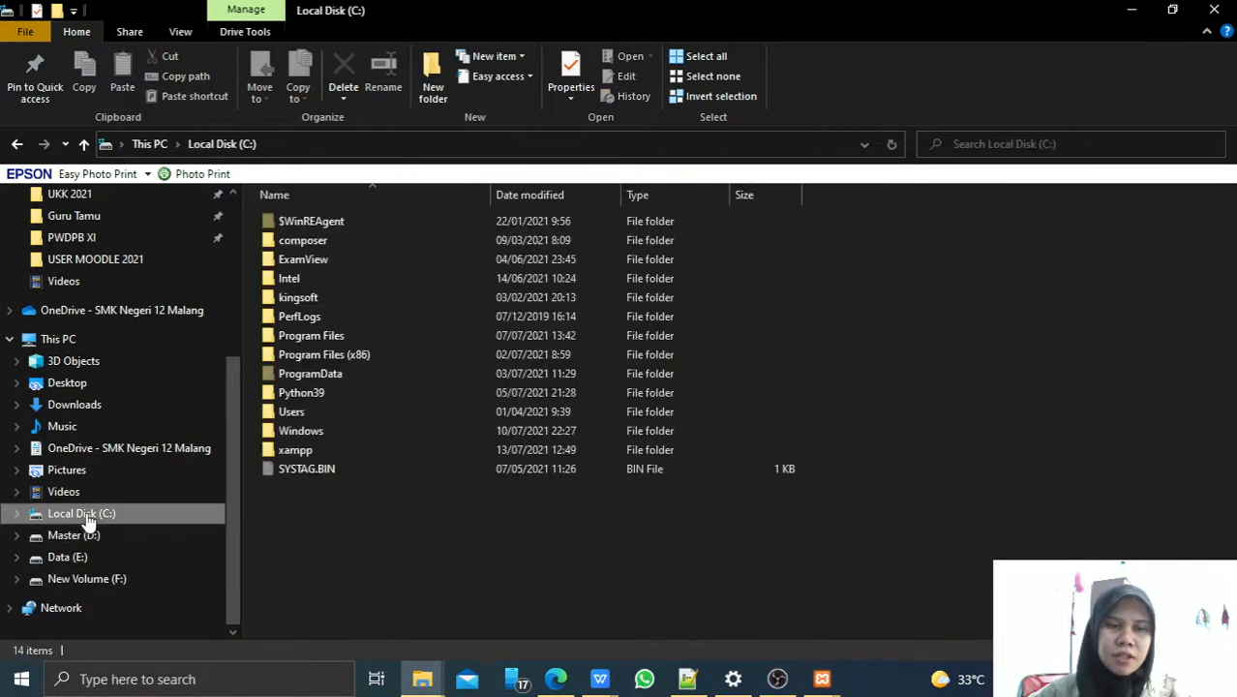
{"action": "double_click", "coordinate": [295, 450]}
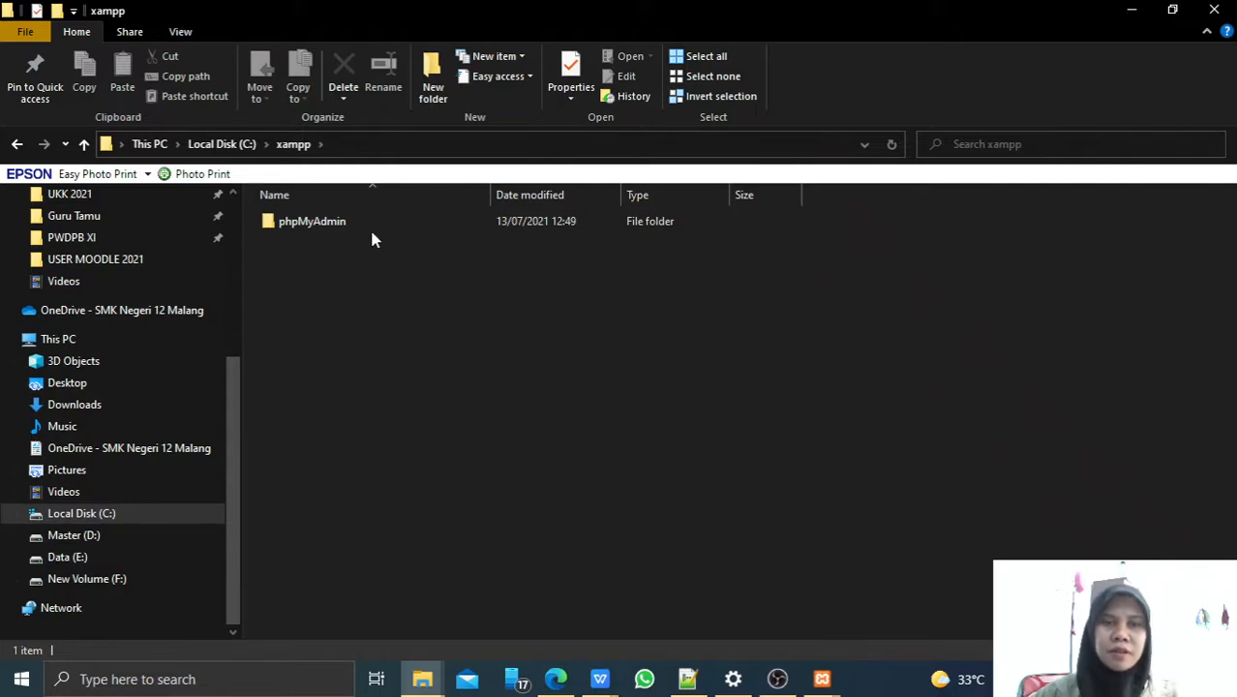
{"action": "left_click", "coordinate": [361, 221]}
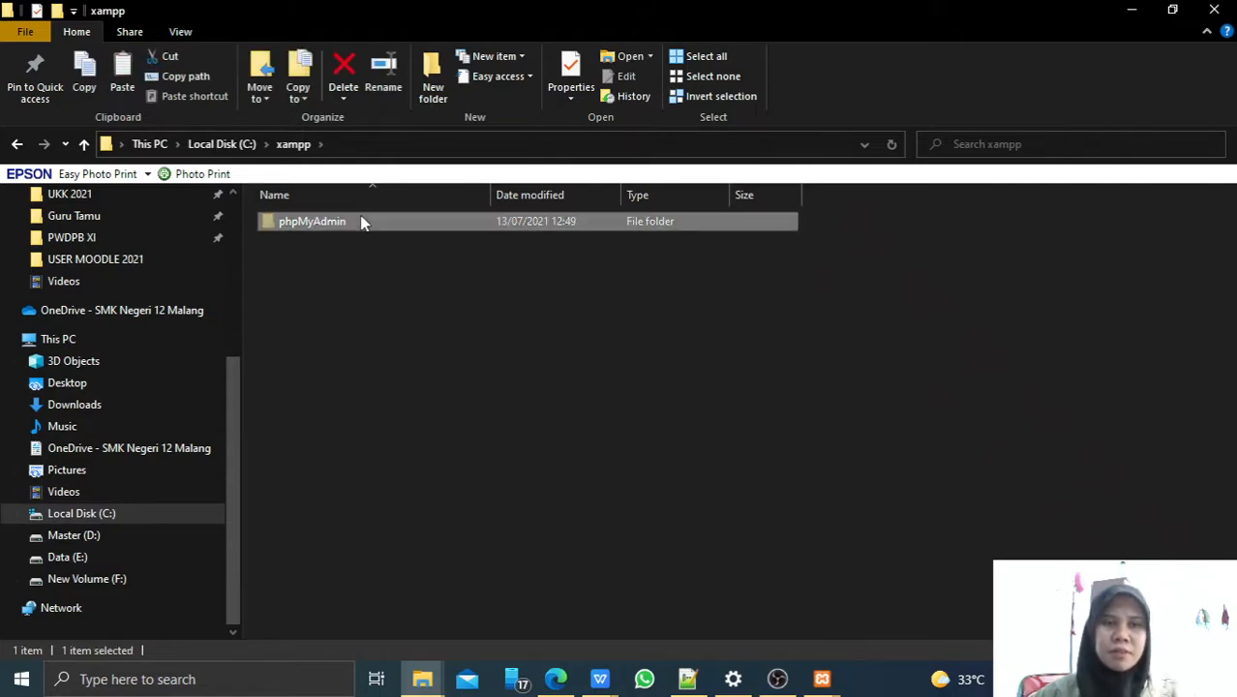
{"action": "left_click", "coordinate": [91, 556]}
{"action": "left_click", "coordinate": [118, 581]}
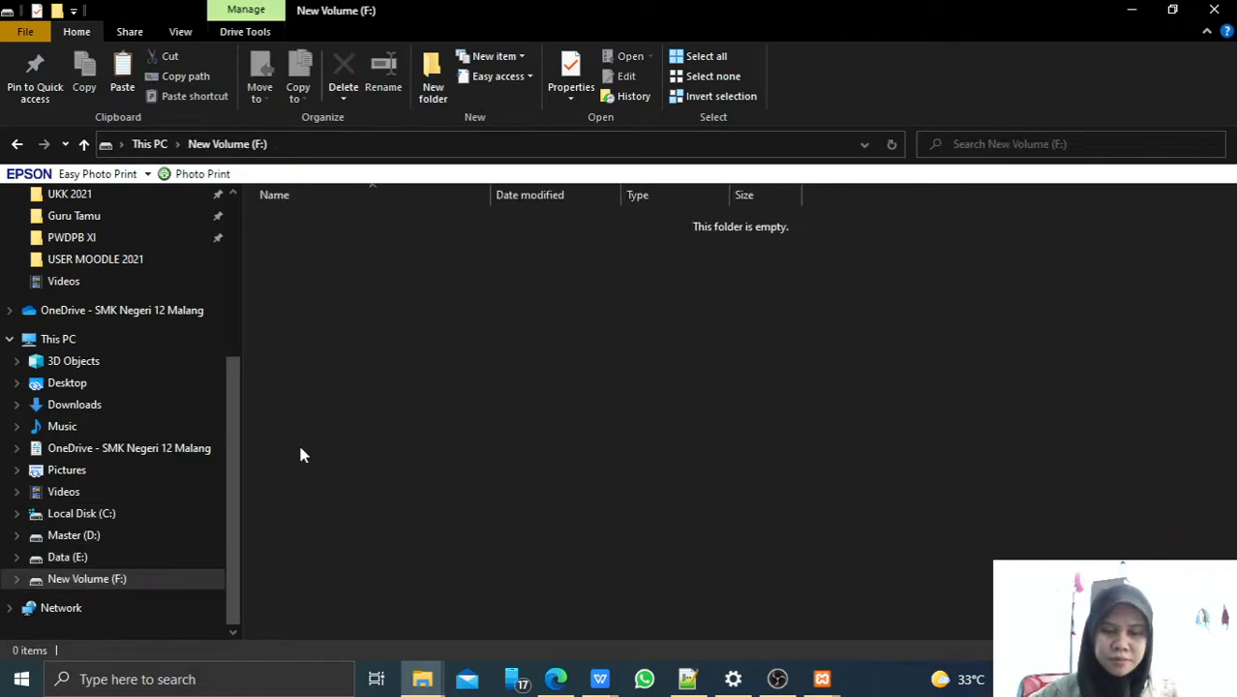
{"action": "key", "text": "ctrl+v"}
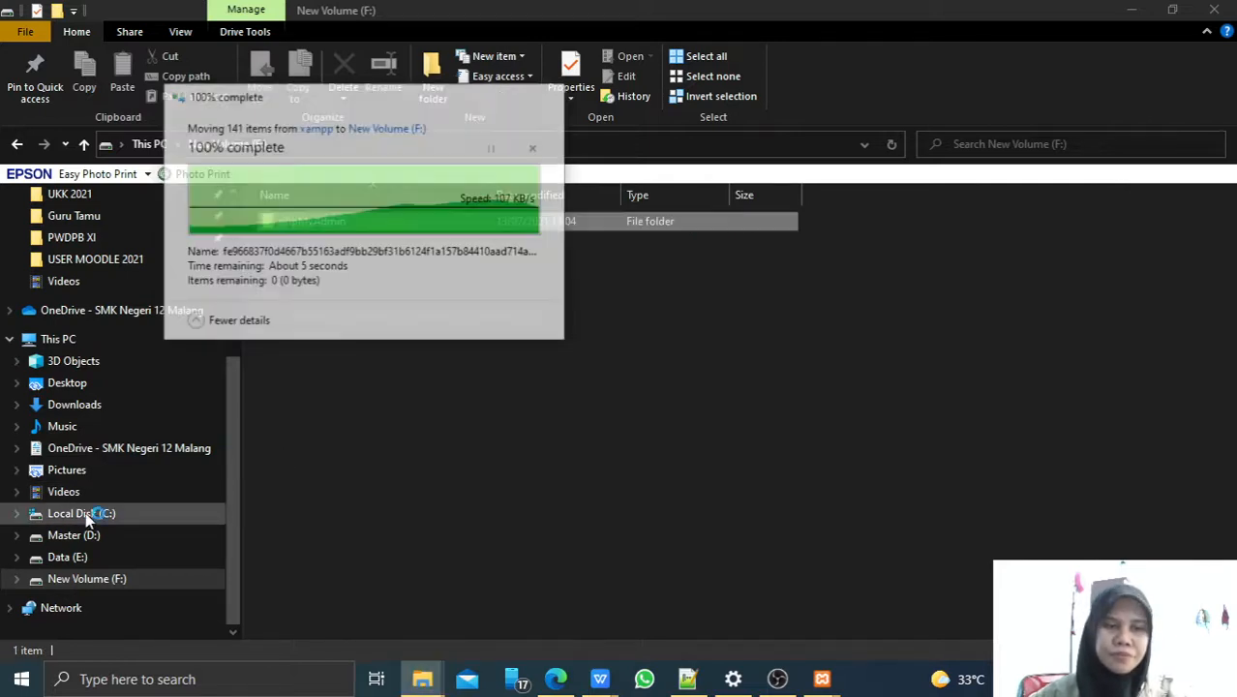
Confirm C:\xampp is now empty and dismiss the installer's folder-not-empty warning.
{"action": "left_click", "coordinate": [87, 516]}
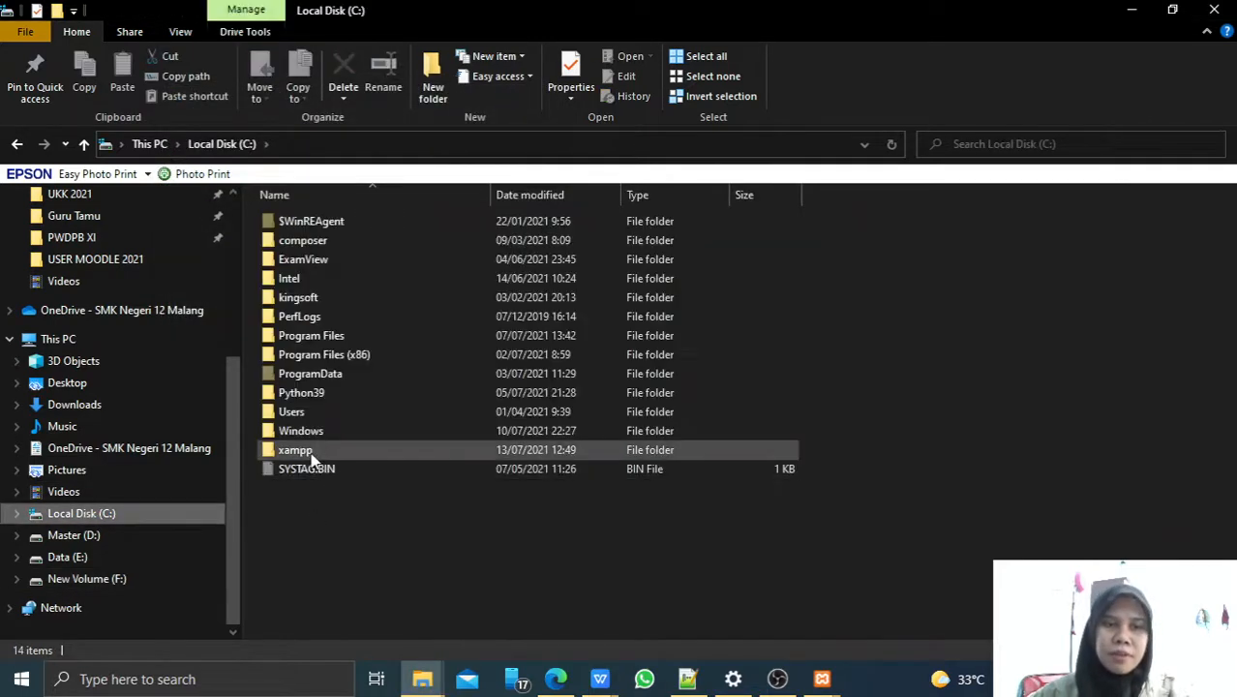
{"action": "double_click", "coordinate": [310, 450]}
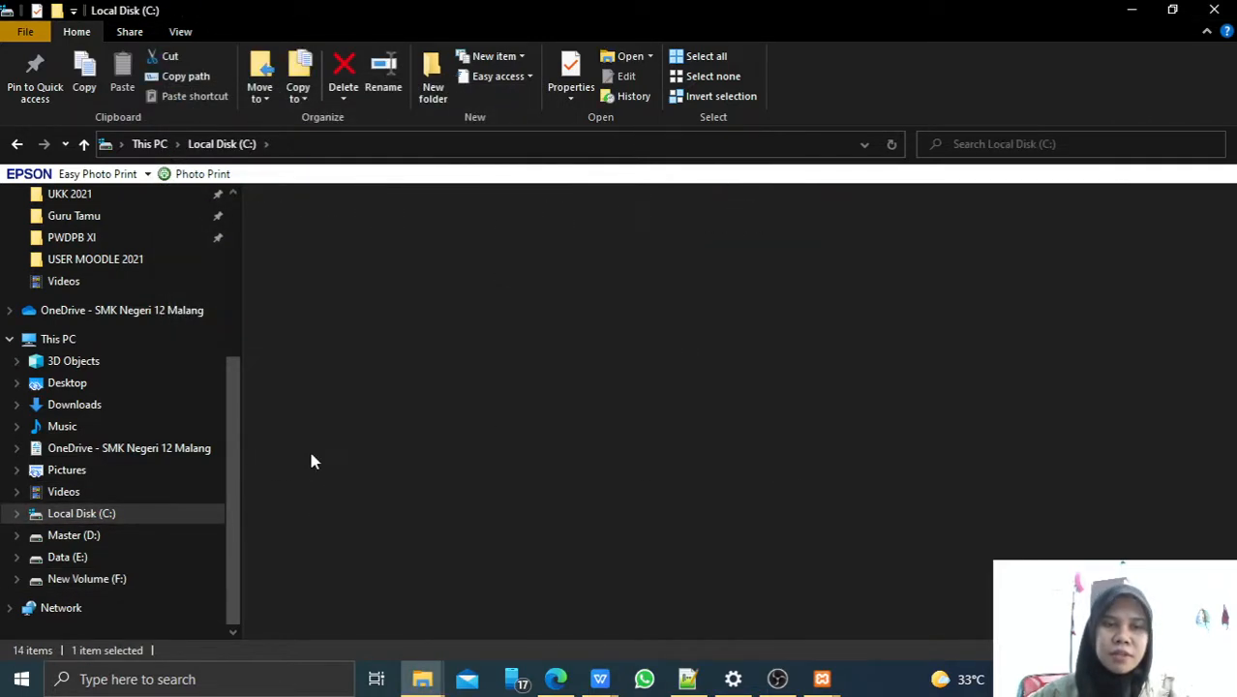
{"action": "left_click", "coordinate": [820, 678]}
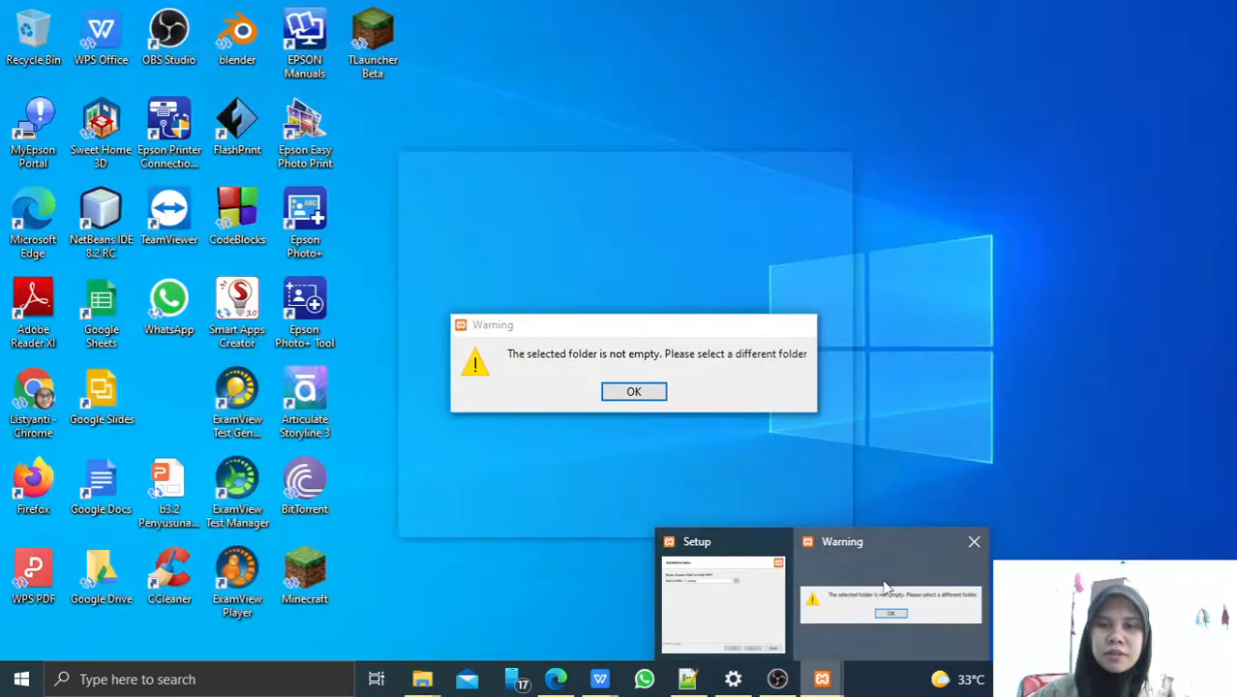
{"action": "left_click", "coordinate": [886, 588]}
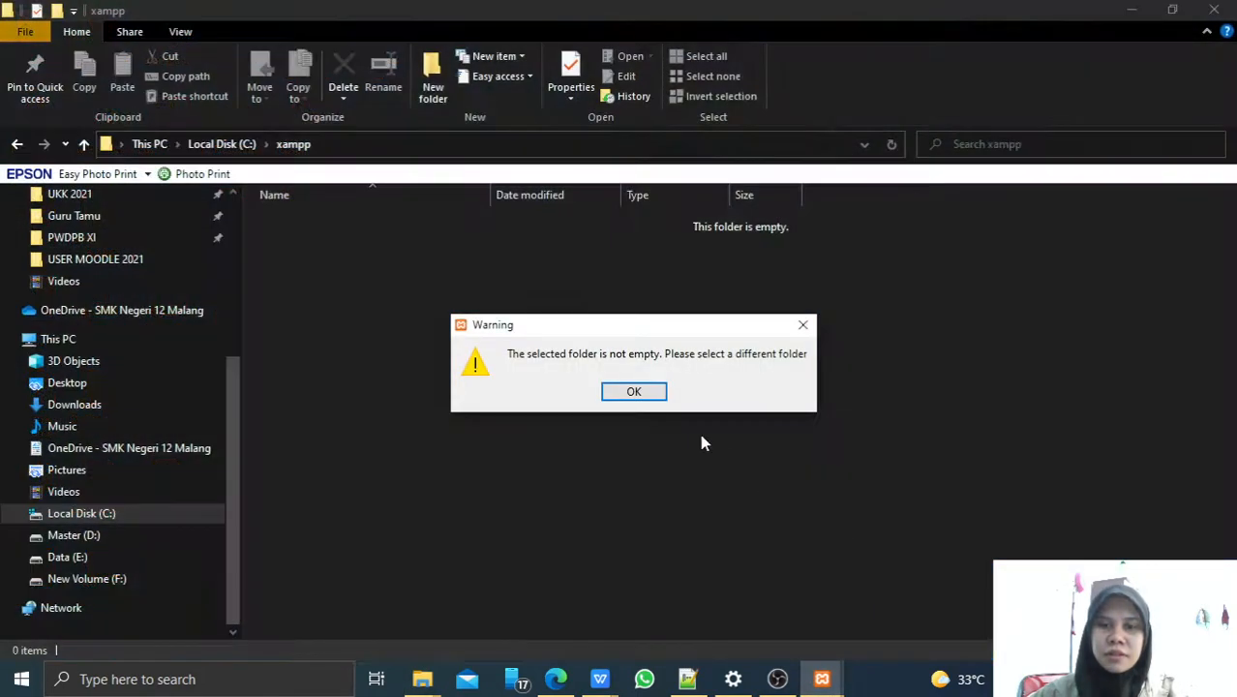
{"action": "left_click", "coordinate": [635, 391]}
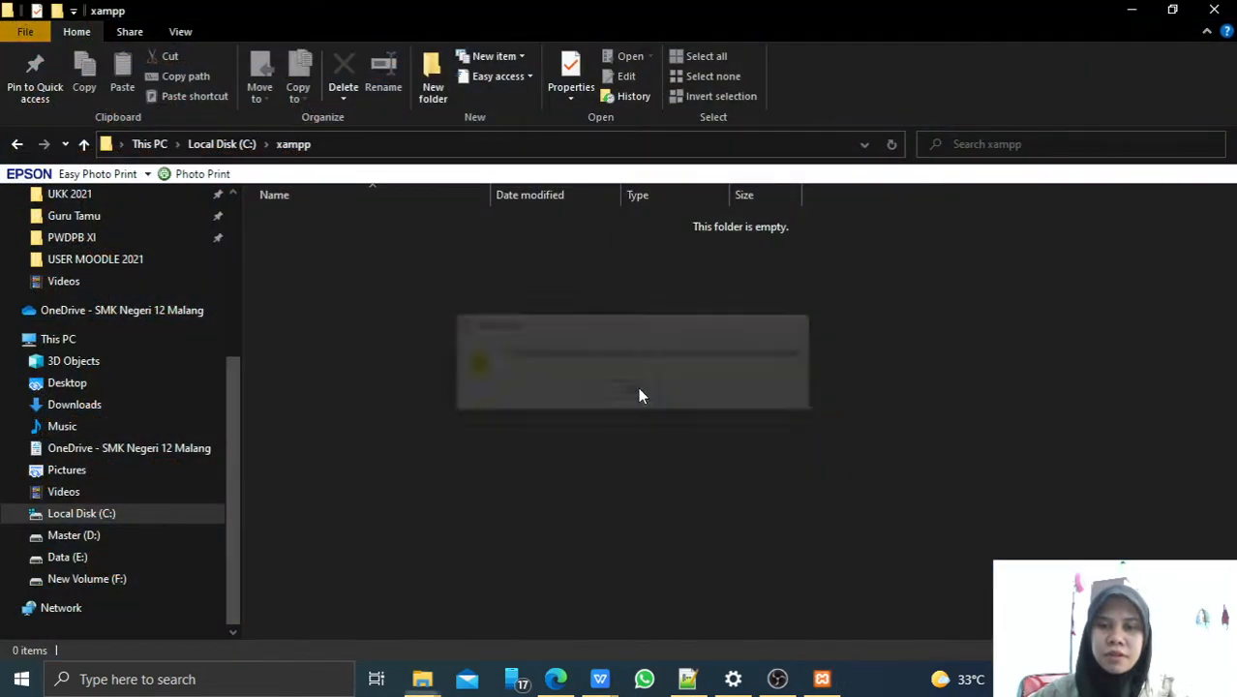
{"action": "left_click", "coordinate": [822, 680]}
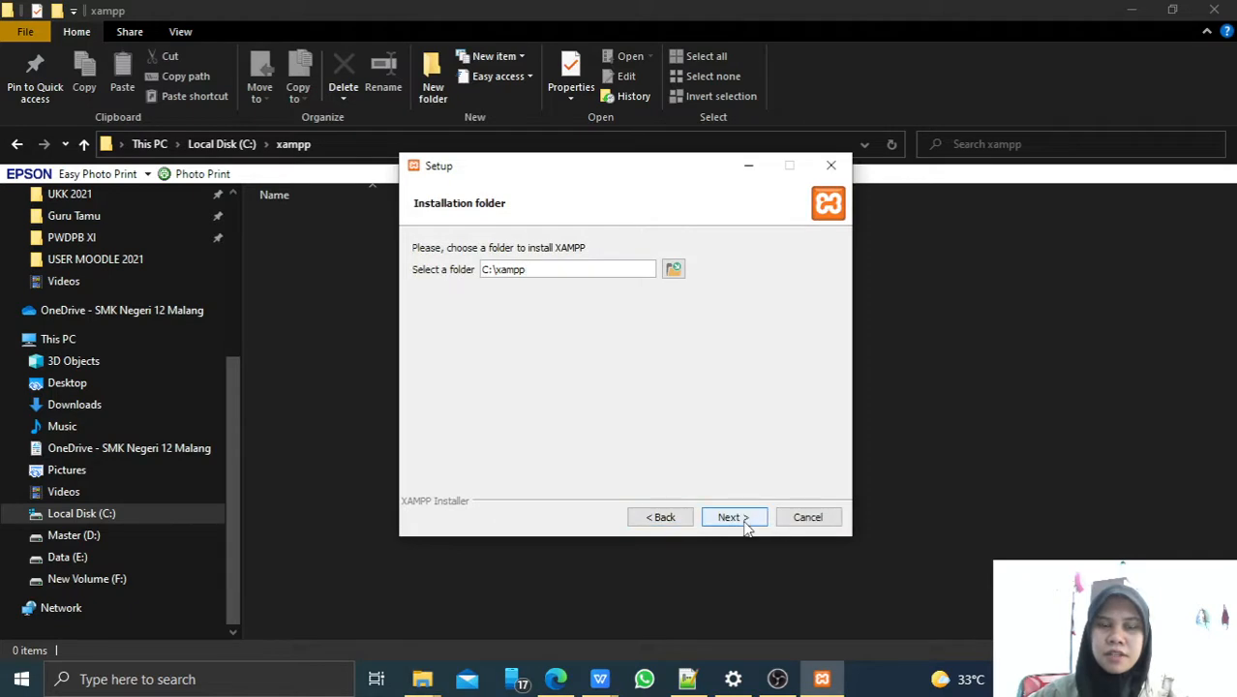
Keep C:\xampp as the folder and English as the language, continuing past the Bitnami page.
{"action": "left_click_drag", "start_coordinate": [605, 168], "coordinate": [739, 178]}
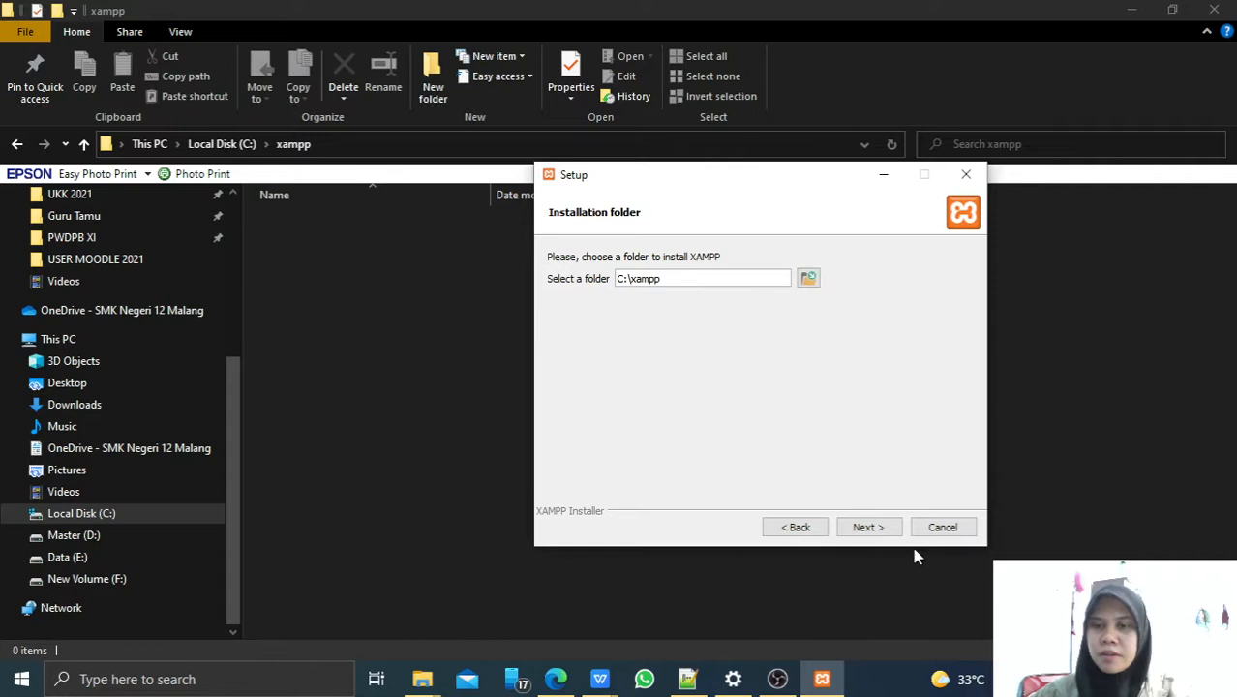
{"action": "left_click", "coordinate": [857, 526]}
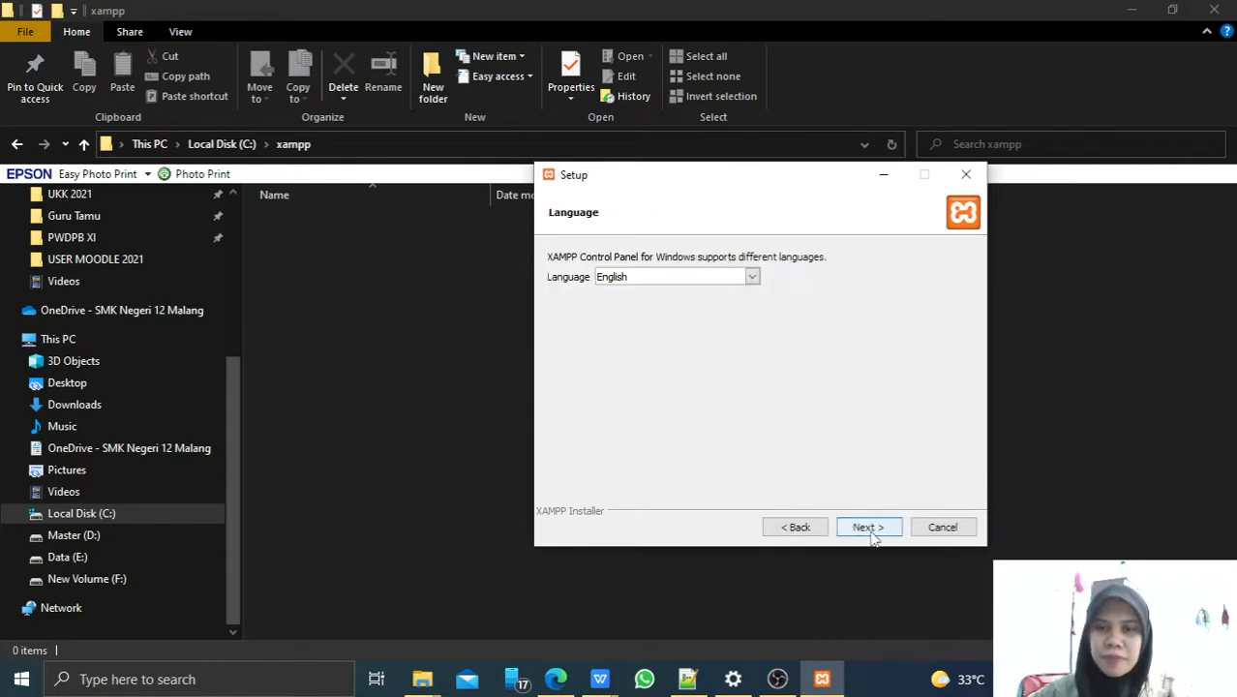
{"action": "left_click", "coordinate": [871, 530]}
{"action": "left_click", "coordinate": [869, 528]}
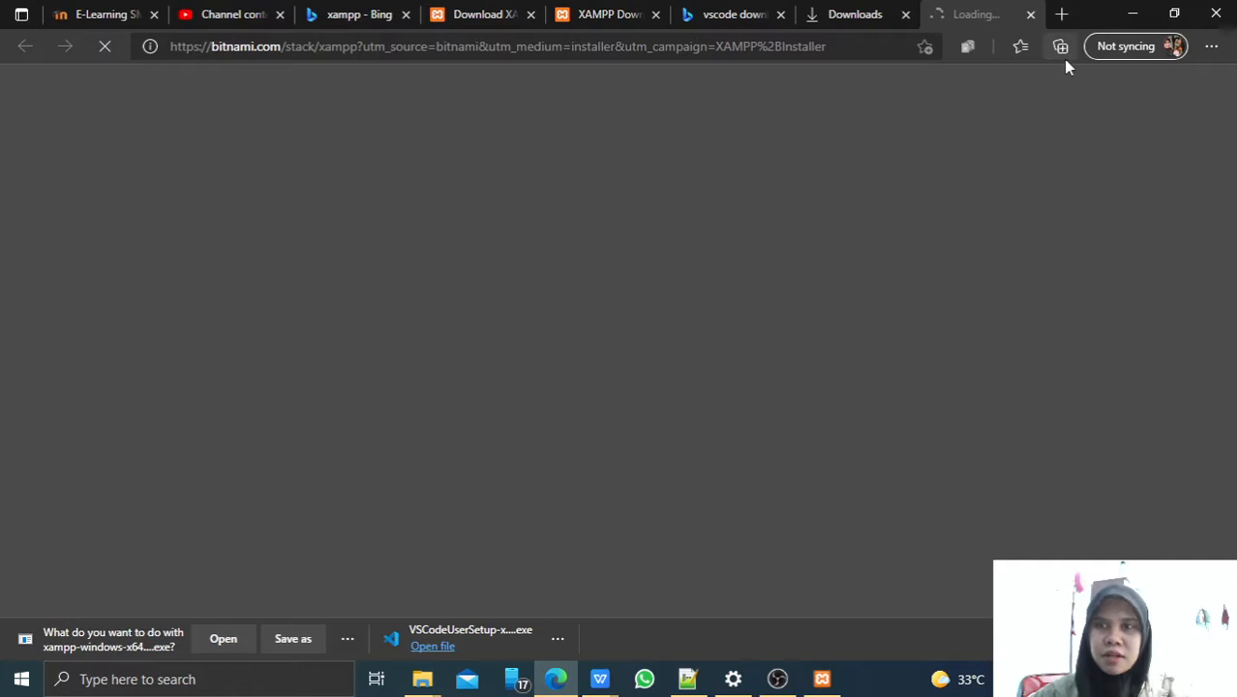
Close the Bitnami web page and start the XAMPP installation from Ready to Install.
{"action": "left_click", "coordinate": [1030, 15]}
{"action": "left_click", "coordinate": [865, 612]}
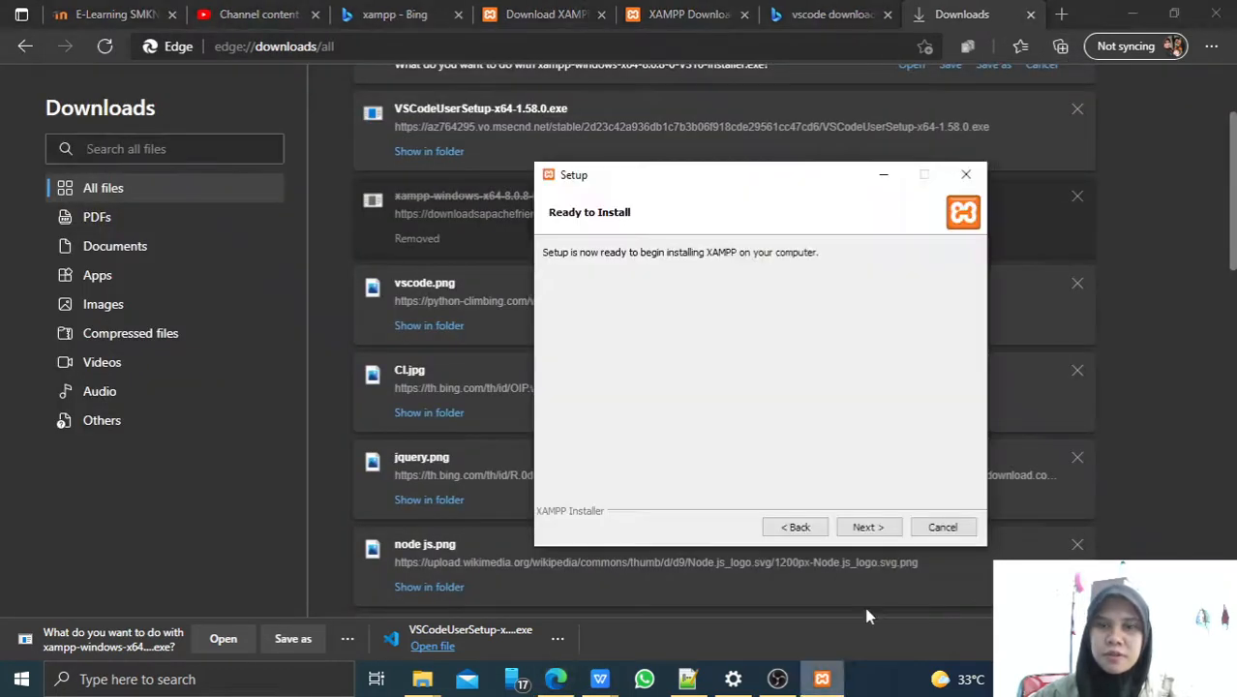
{"action": "left_click", "coordinate": [867, 528]}
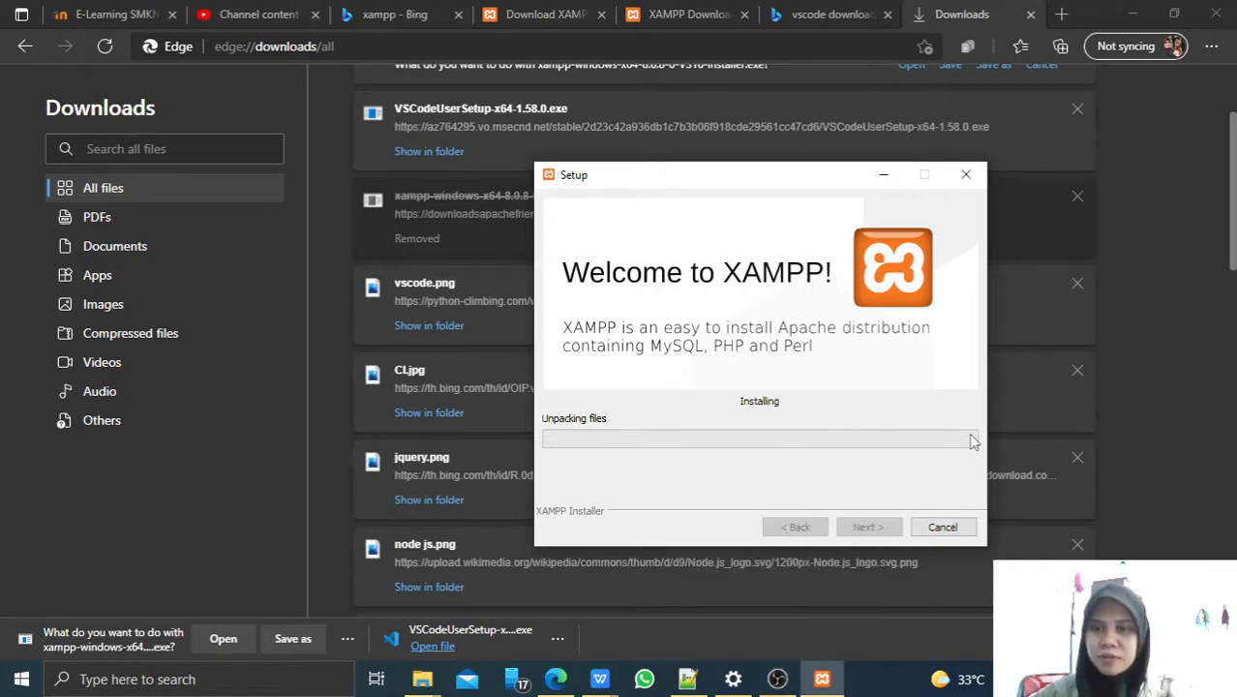
{"action": "left_click", "coordinate": [777, 678]}
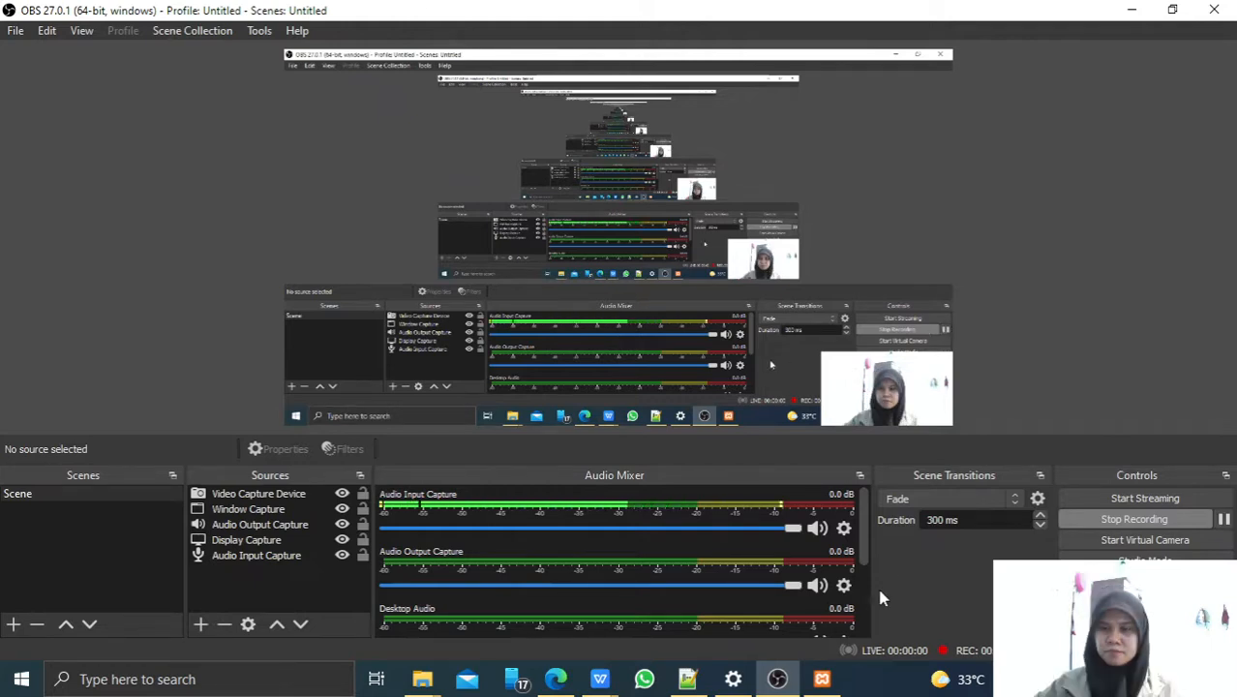
{"action": "left_click", "coordinate": [824, 679]}
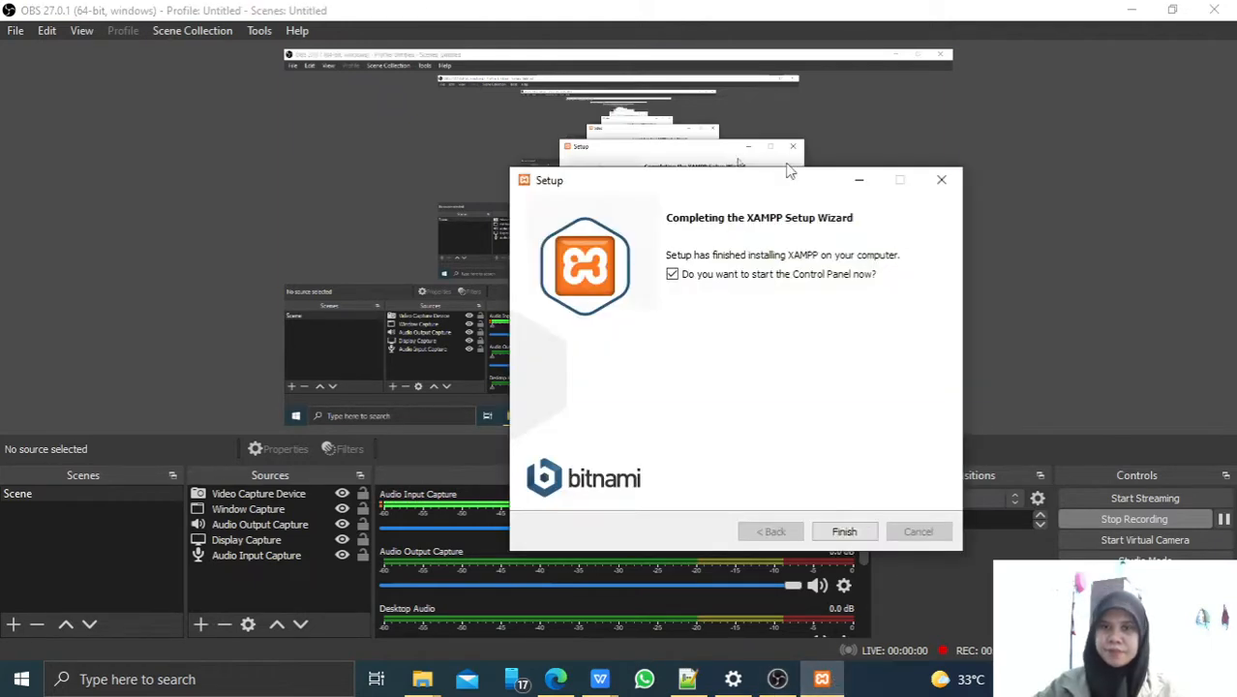
{"action": "left_click_drag", "start_coordinate": [740, 186], "coordinate": [709, 190]}
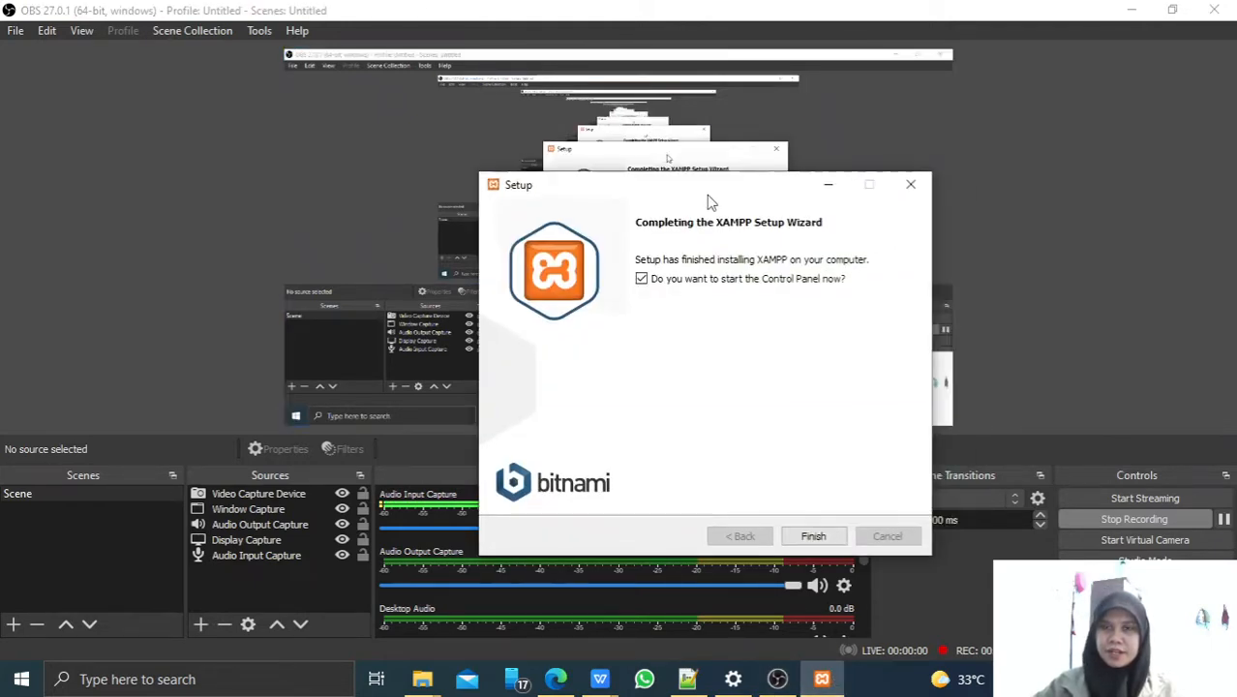
{"action": "left_click", "coordinate": [1149, 10]}
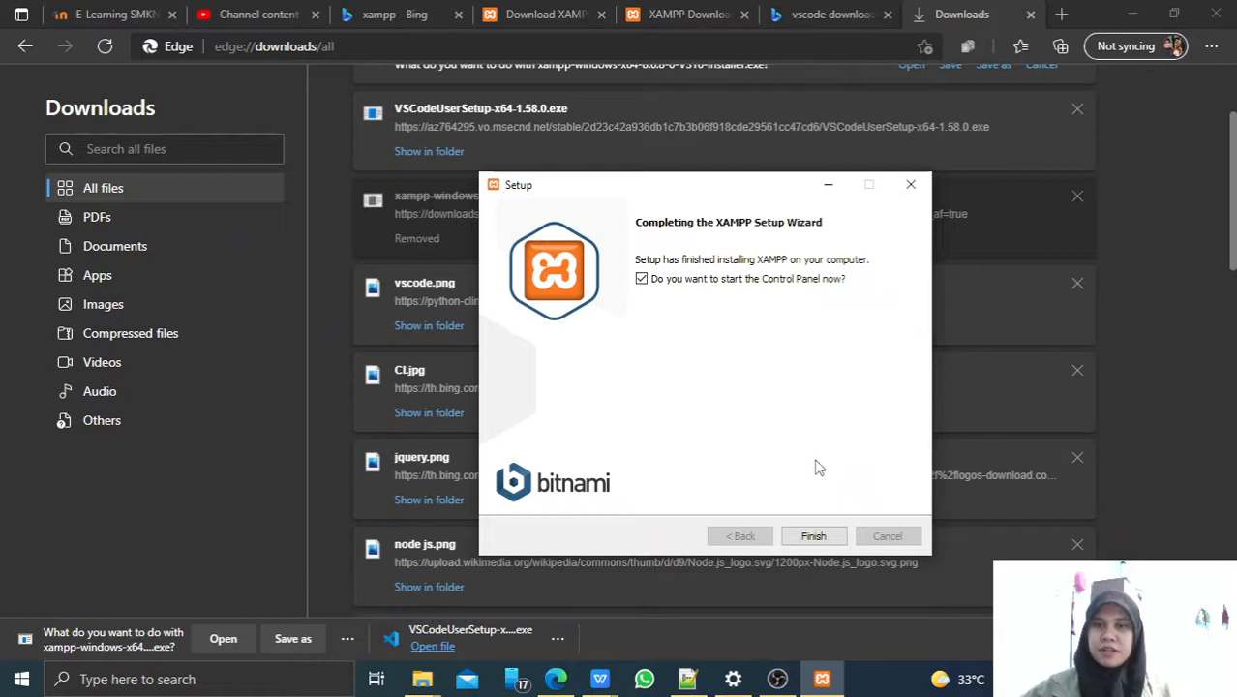
Finish setup to launch XAMPP Control Panel v3.3.0 and drag it to mid-screen.
{"action": "left_click", "coordinate": [813, 537]}
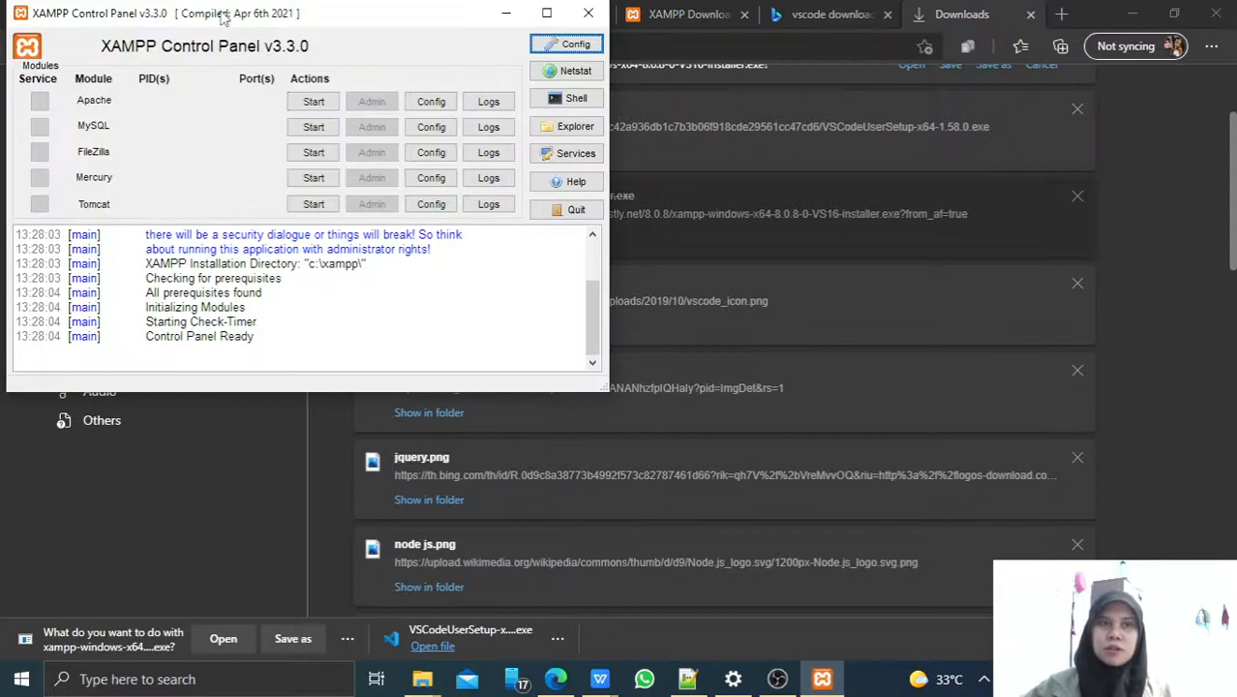
{"action": "left_click_drag", "start_coordinate": [222, 17], "coordinate": [614, 177]}
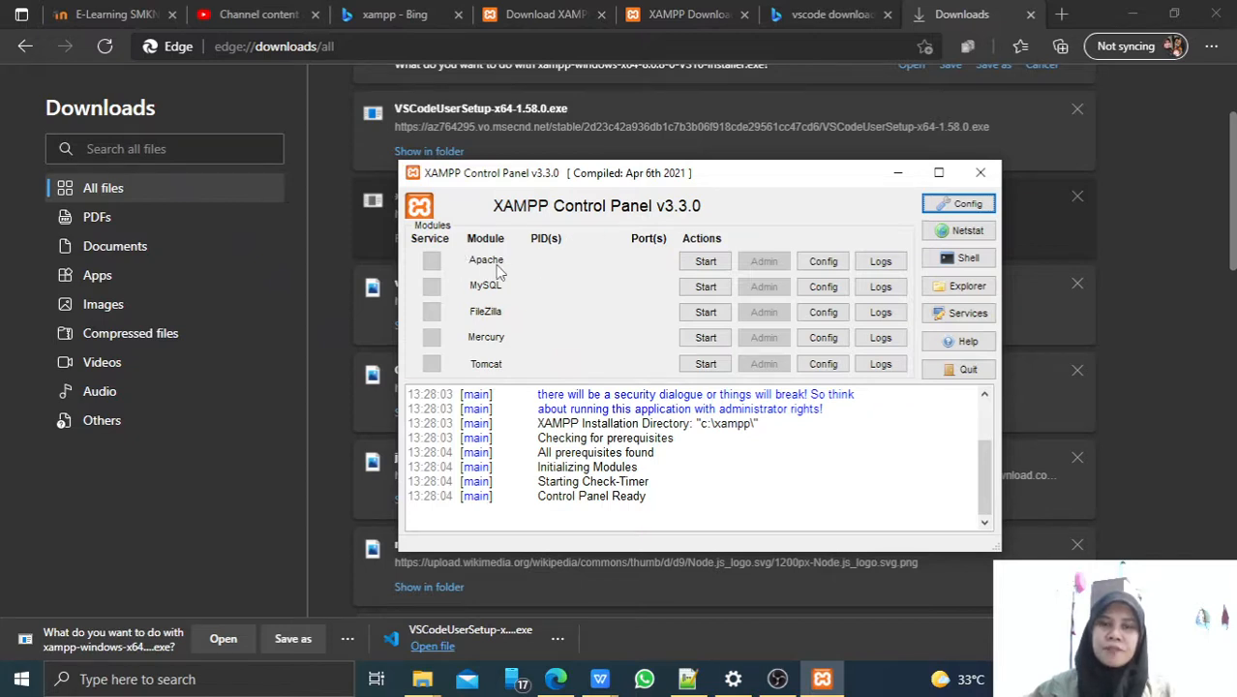
Start Apache on ports 80 and 443, check the running log line, and minimize the panel.
{"action": "left_click", "coordinate": [703, 263]}
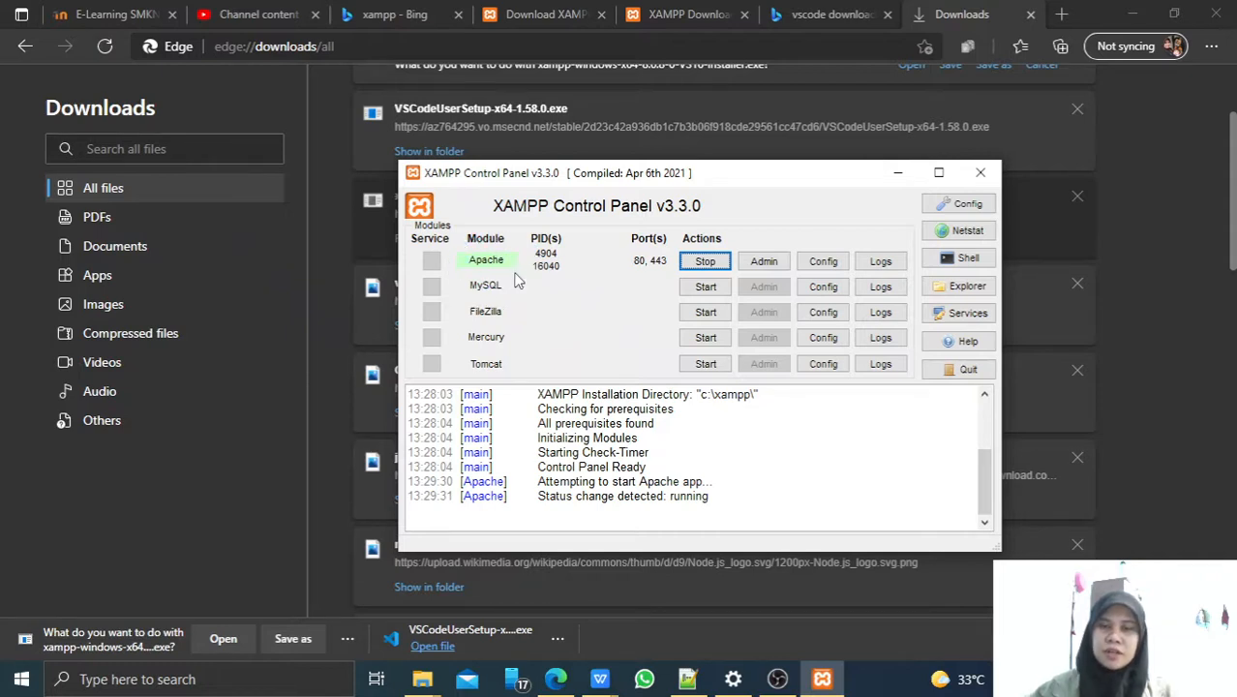
{"action": "left_click_drag", "start_coordinate": [521, 495], "coordinate": [709, 498]}
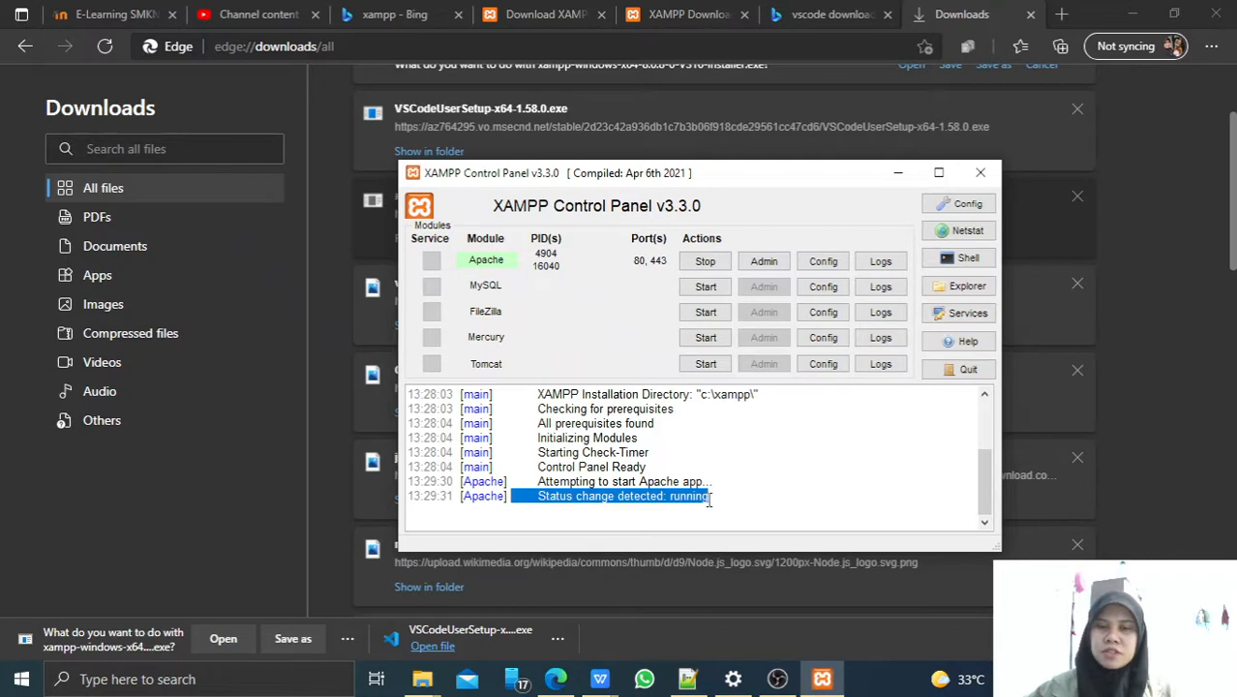
{"action": "left_click", "coordinate": [756, 499]}
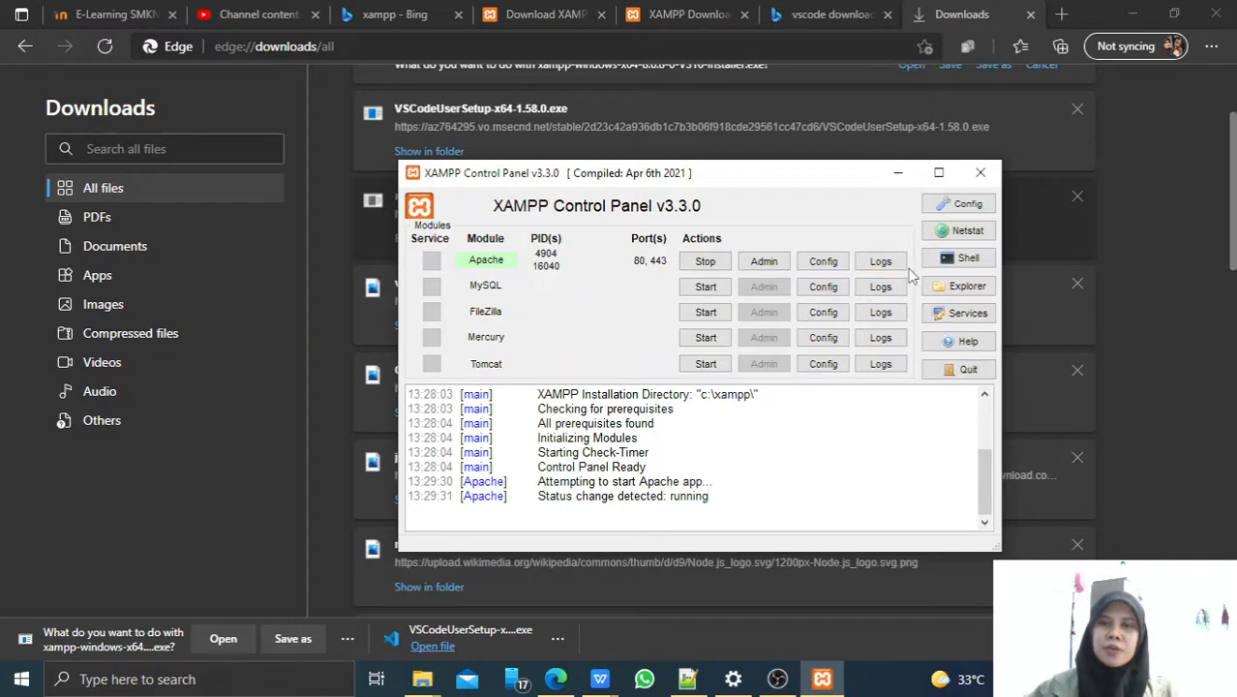
{"action": "left_click", "coordinate": [899, 174]}
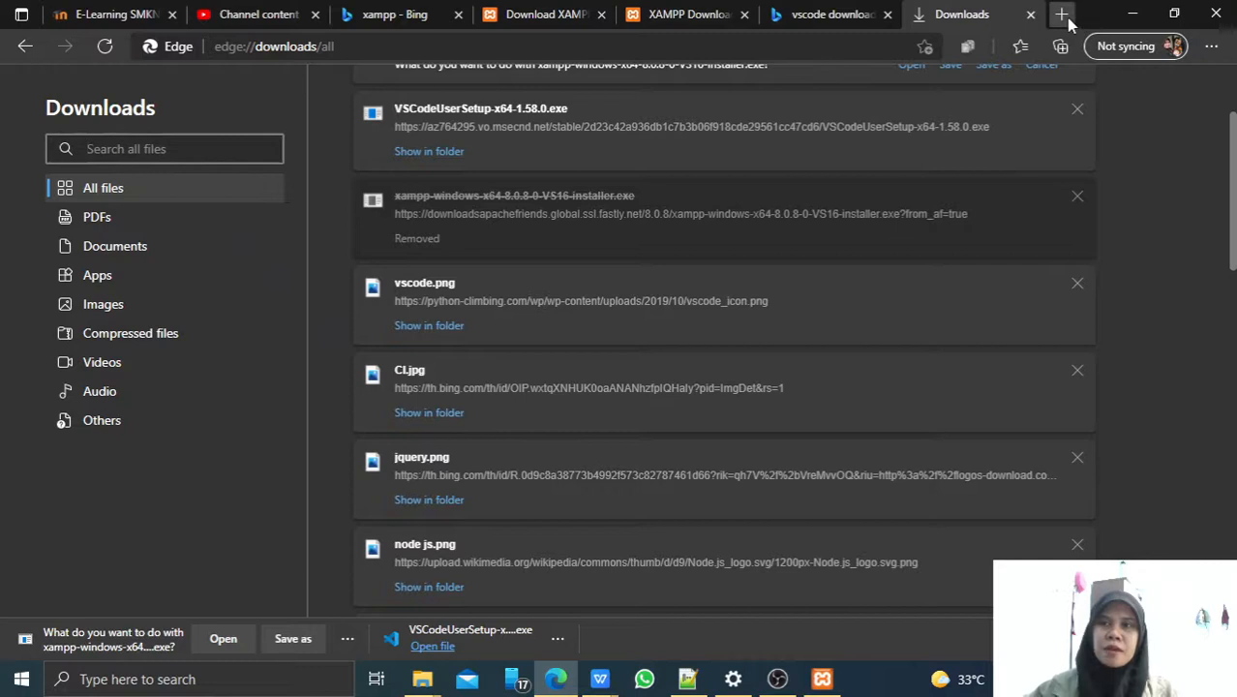
Enter localhost in a new Edge tab's address bar, dropping the :4200 suggestion.
{"action": "left_click", "coordinate": [1061, 14]}
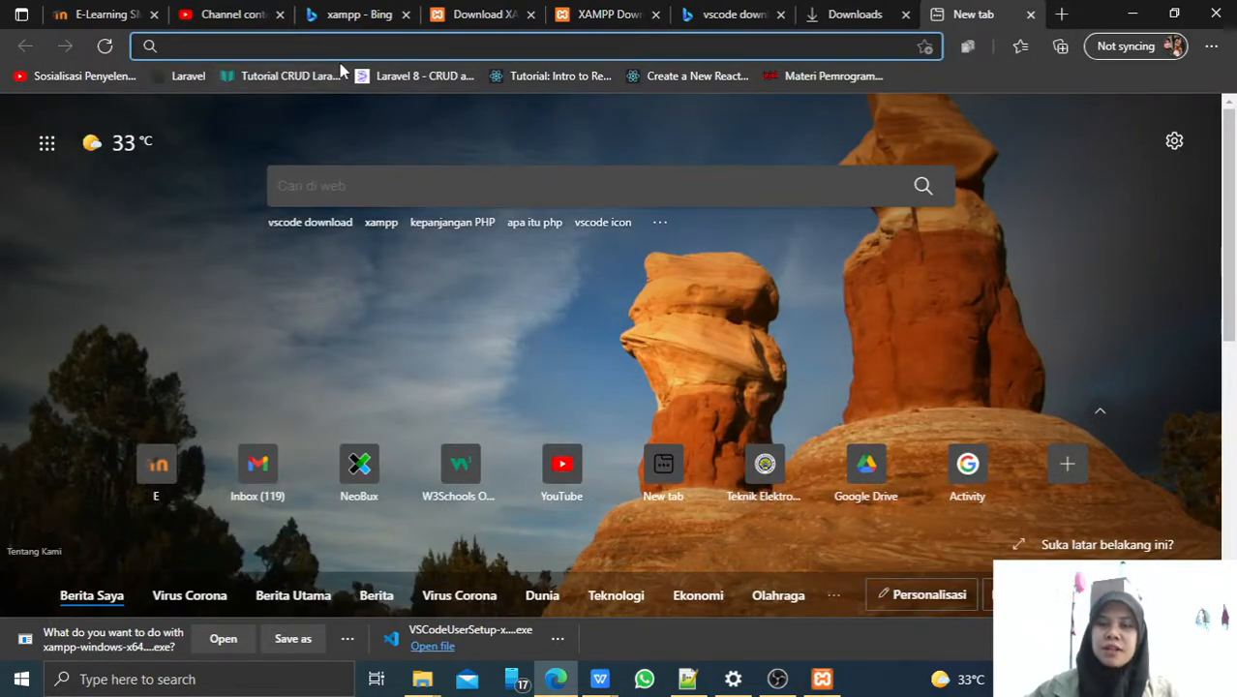
{"action": "left_click", "coordinate": [251, 44]}
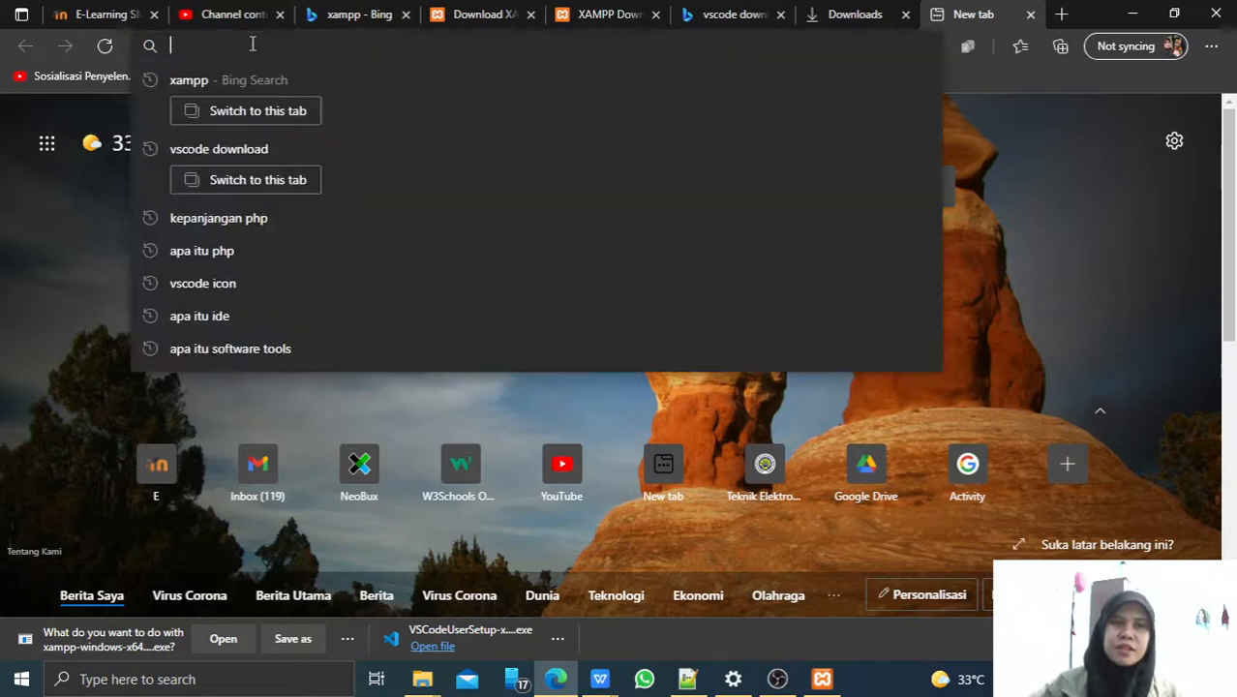
{"action": "type", "text": "localho"}
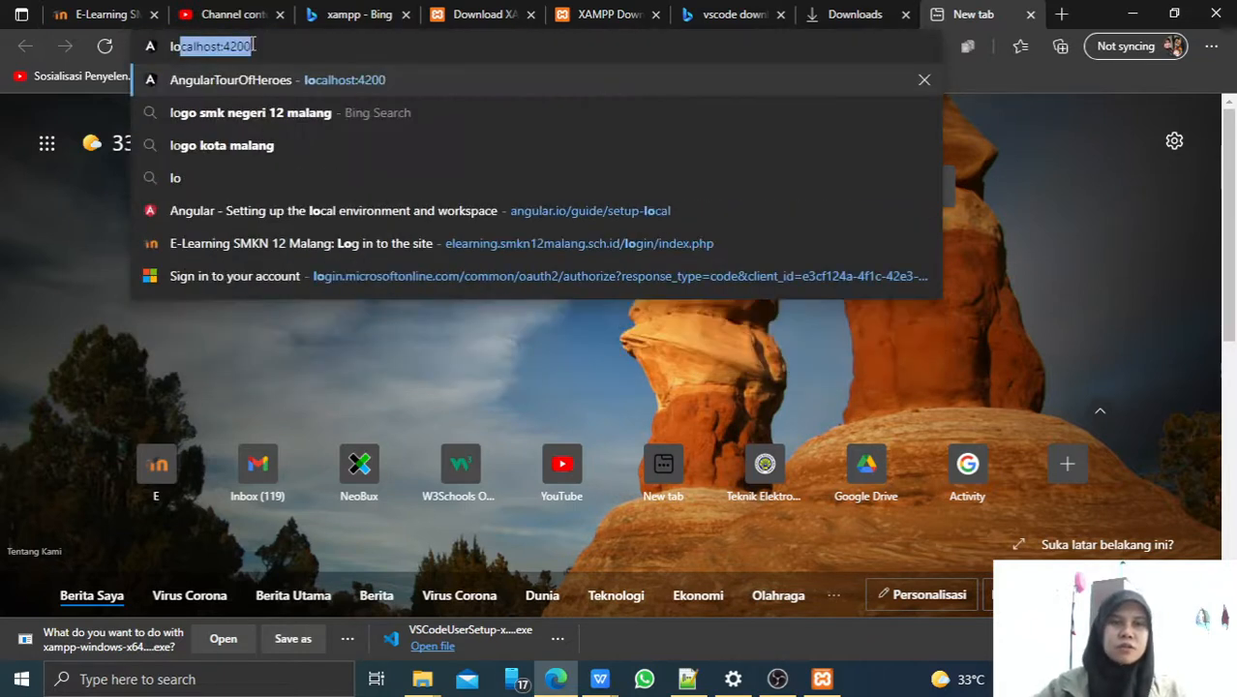
{"action": "type", "text": "st"}
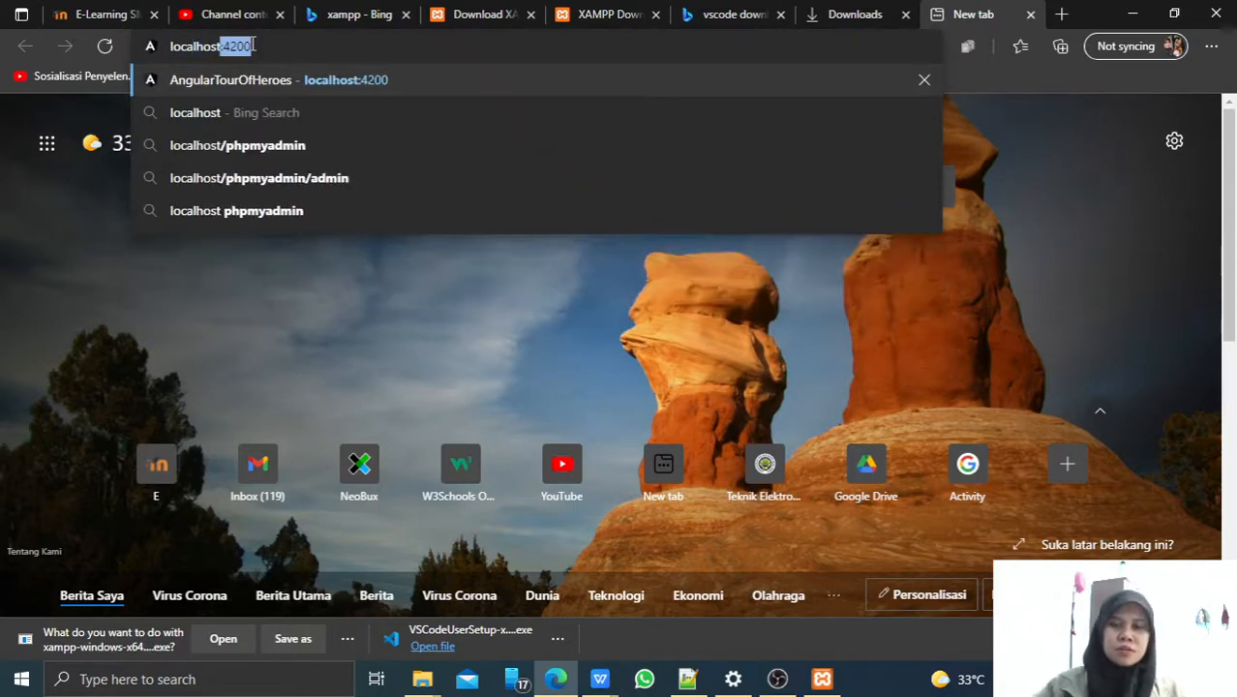
{"action": "key", "text": "Delete"}
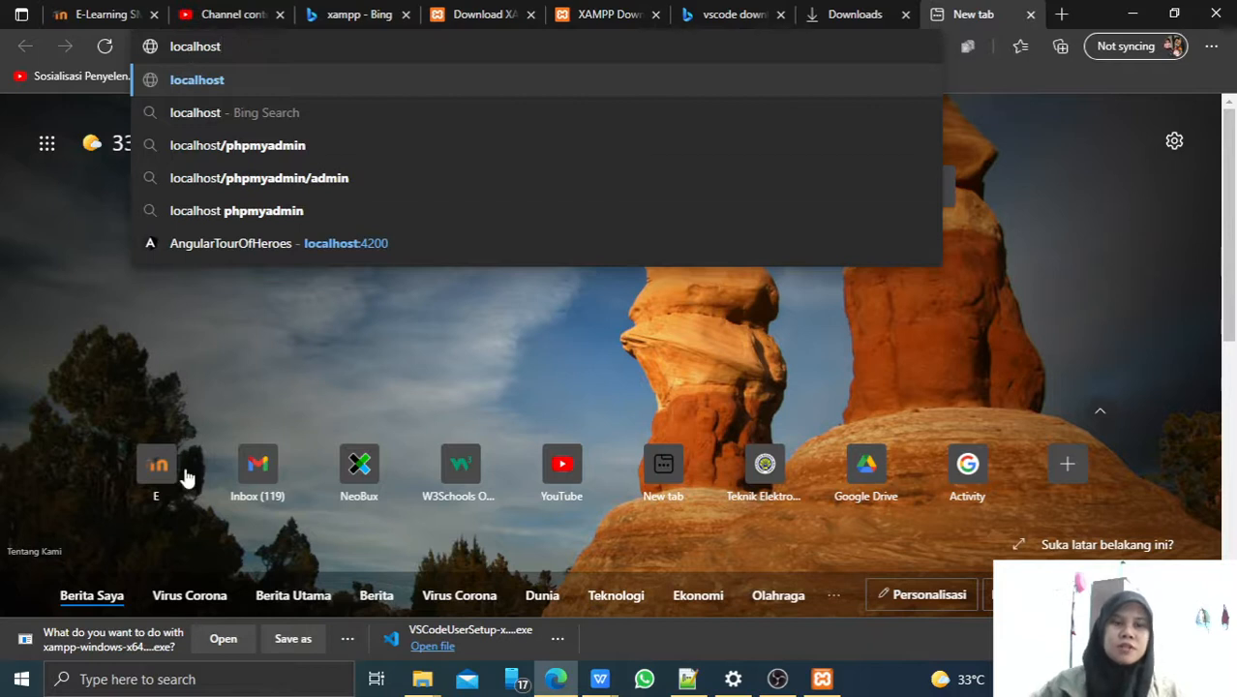
Turn on Magnifier at 200% and load localhost, showing the Welcome to XAMPP 8.0.8 page.
{"action": "left_click", "coordinate": [199, 685]}
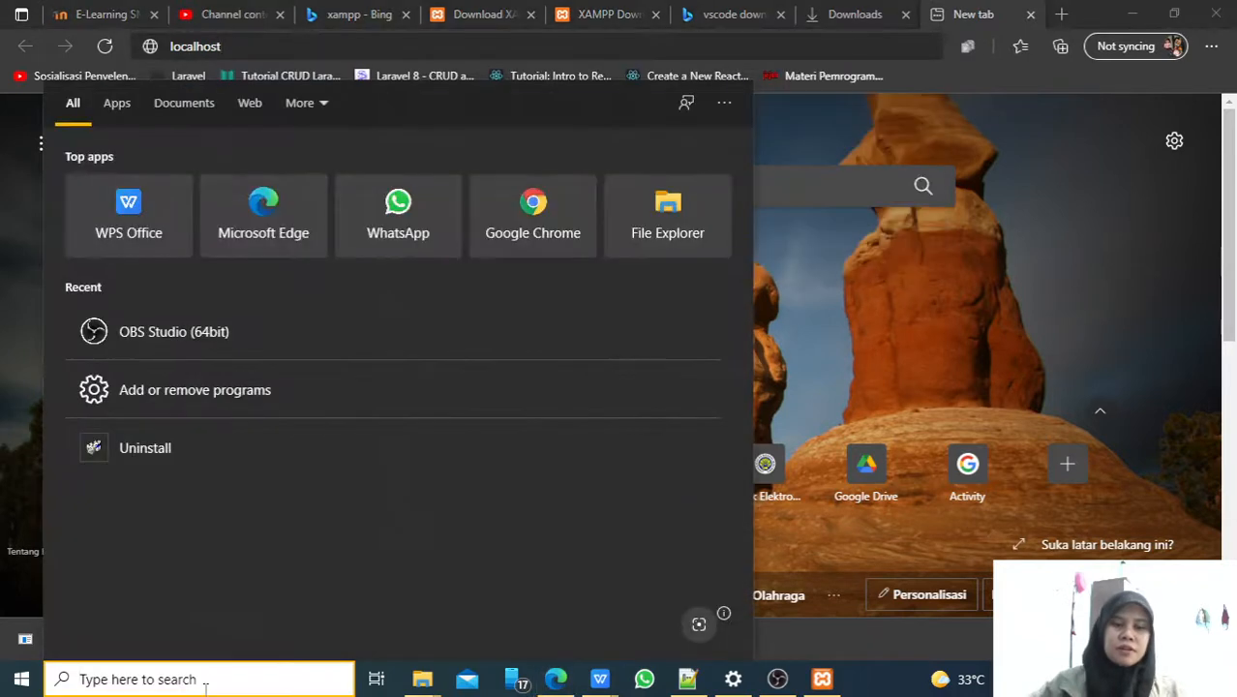
{"action": "type", "text": "magn"}
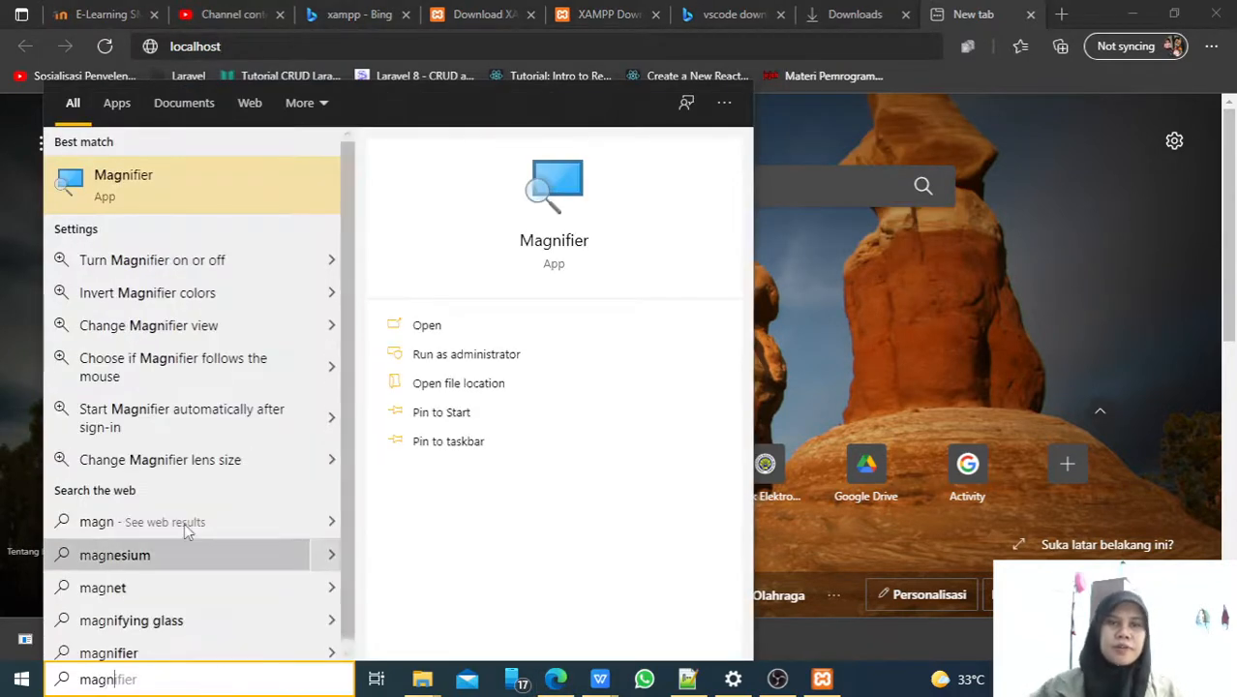
{"action": "left_click", "coordinate": [423, 324]}
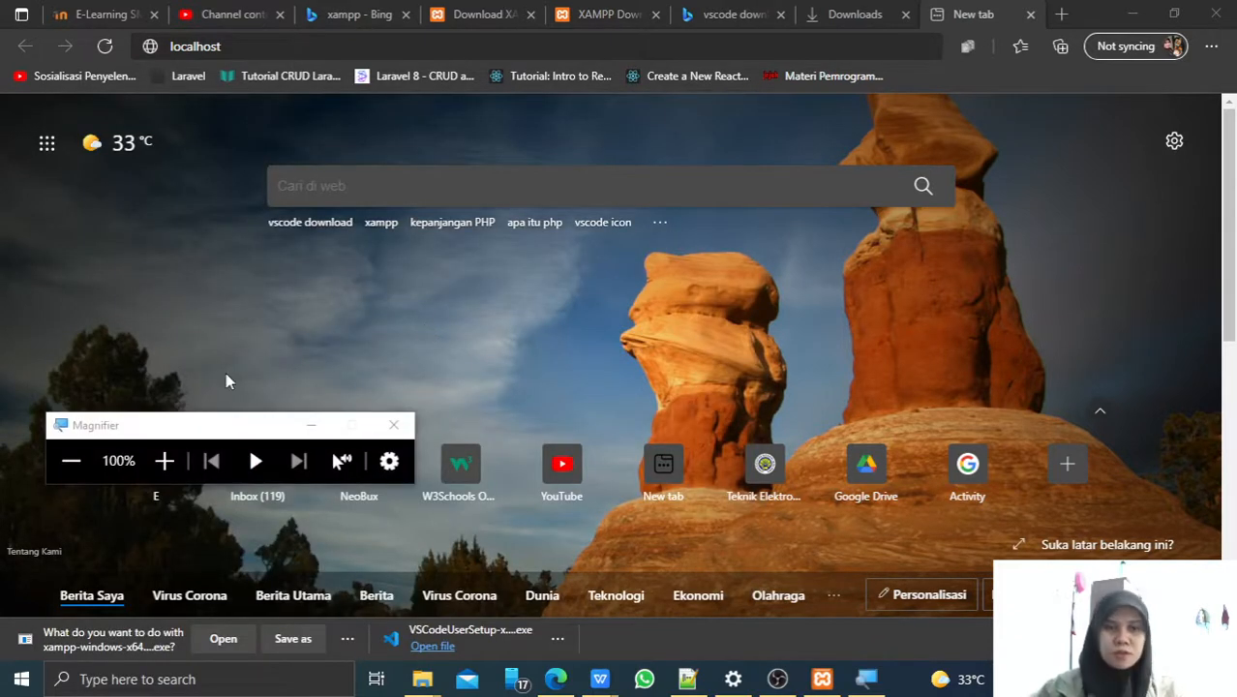
{"action": "left_click", "coordinate": [163, 461]}
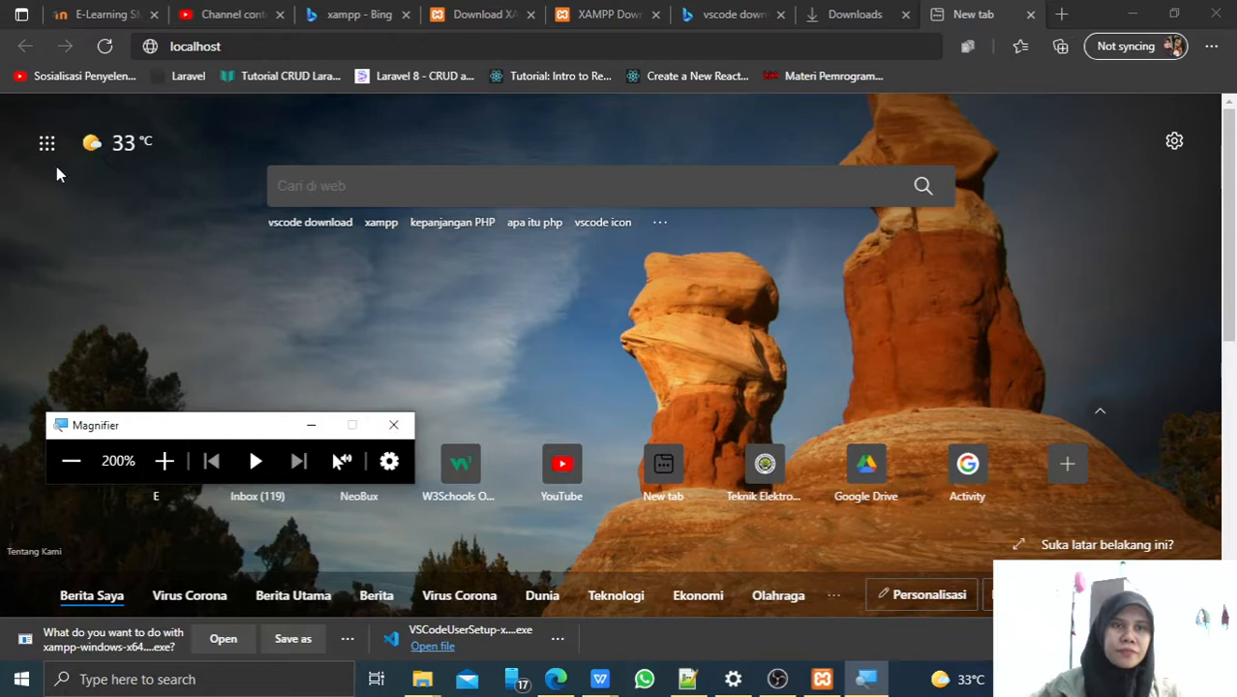
{"action": "left_click", "coordinate": [244, 45]}
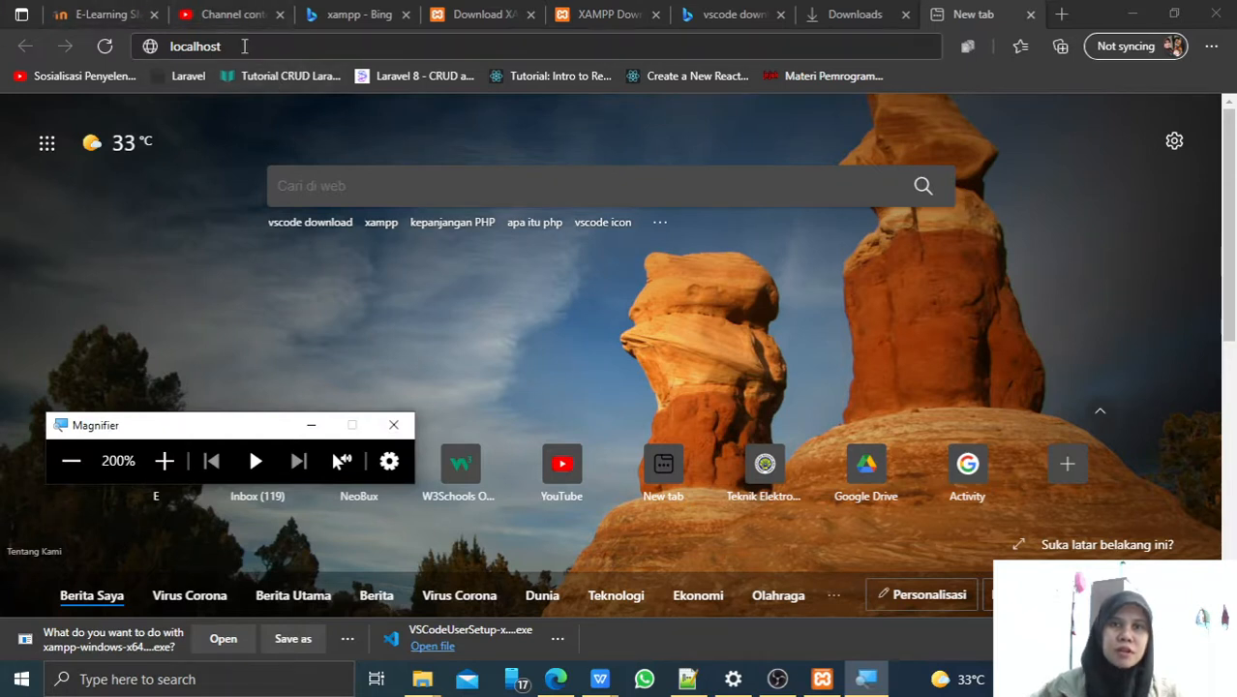
{"action": "key", "text": "Return"}
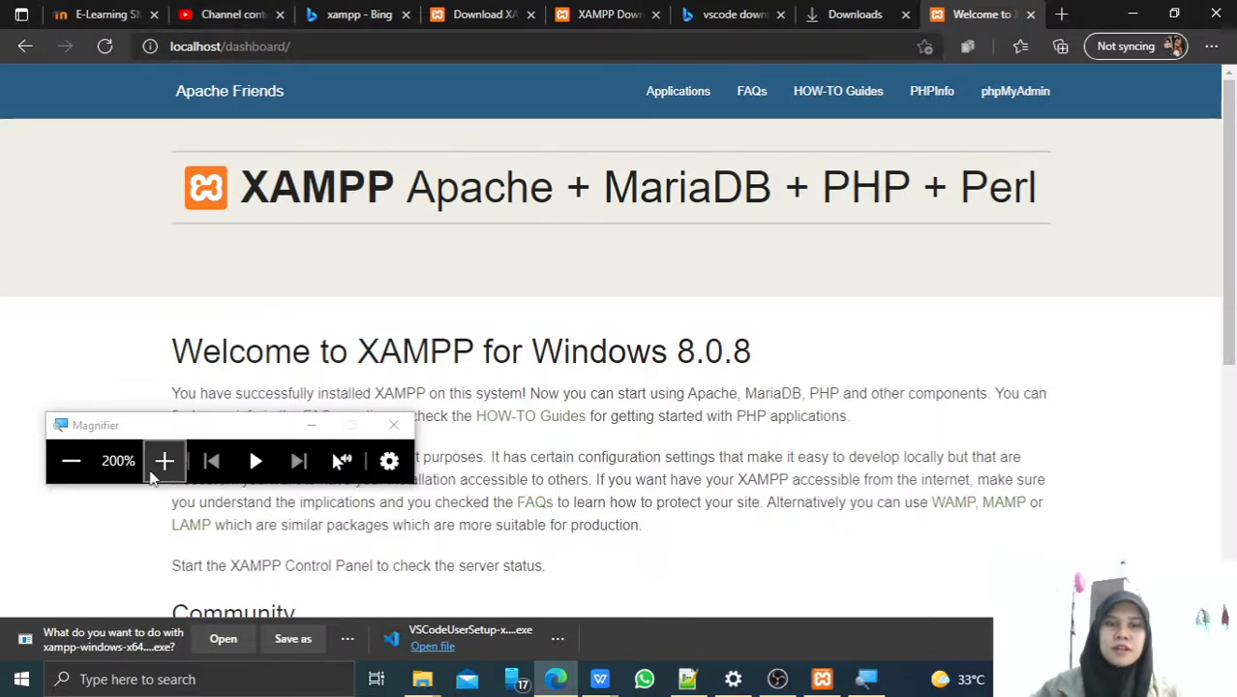
Reset Magnifier to 100%, dismiss the download bar and close the Welcome to XAMPP tab.
{"action": "left_click", "coordinate": [58, 469]}
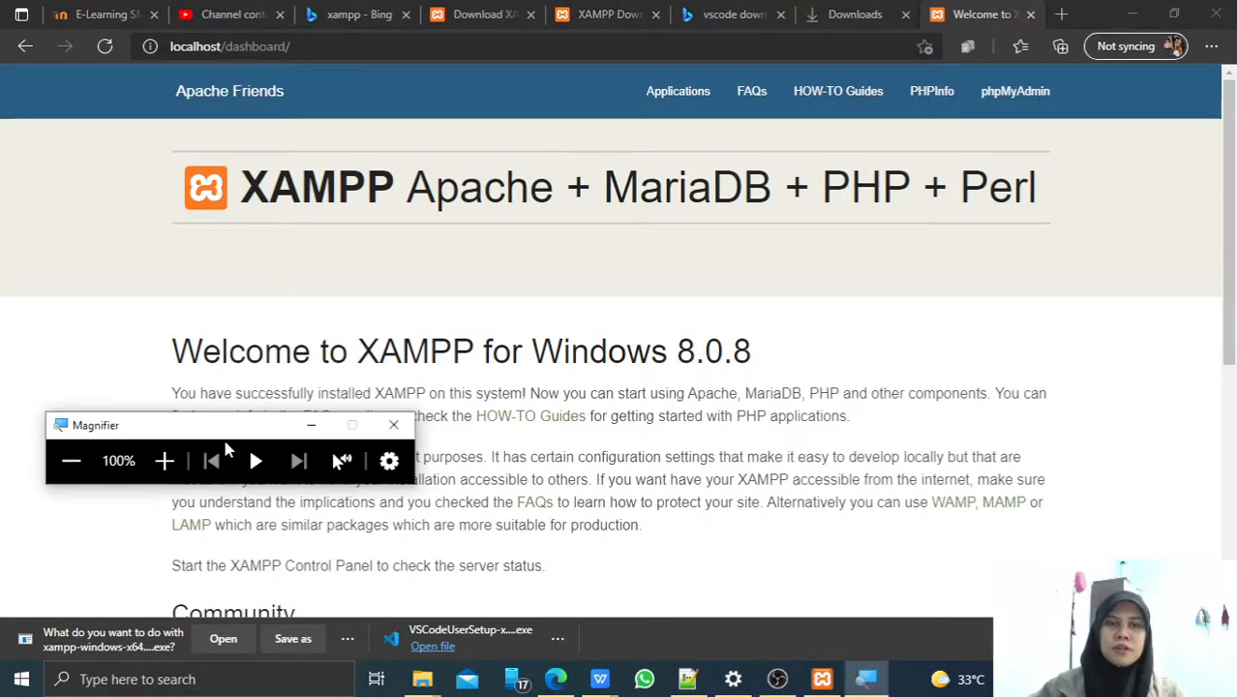
{"action": "left_click", "coordinate": [312, 426]}
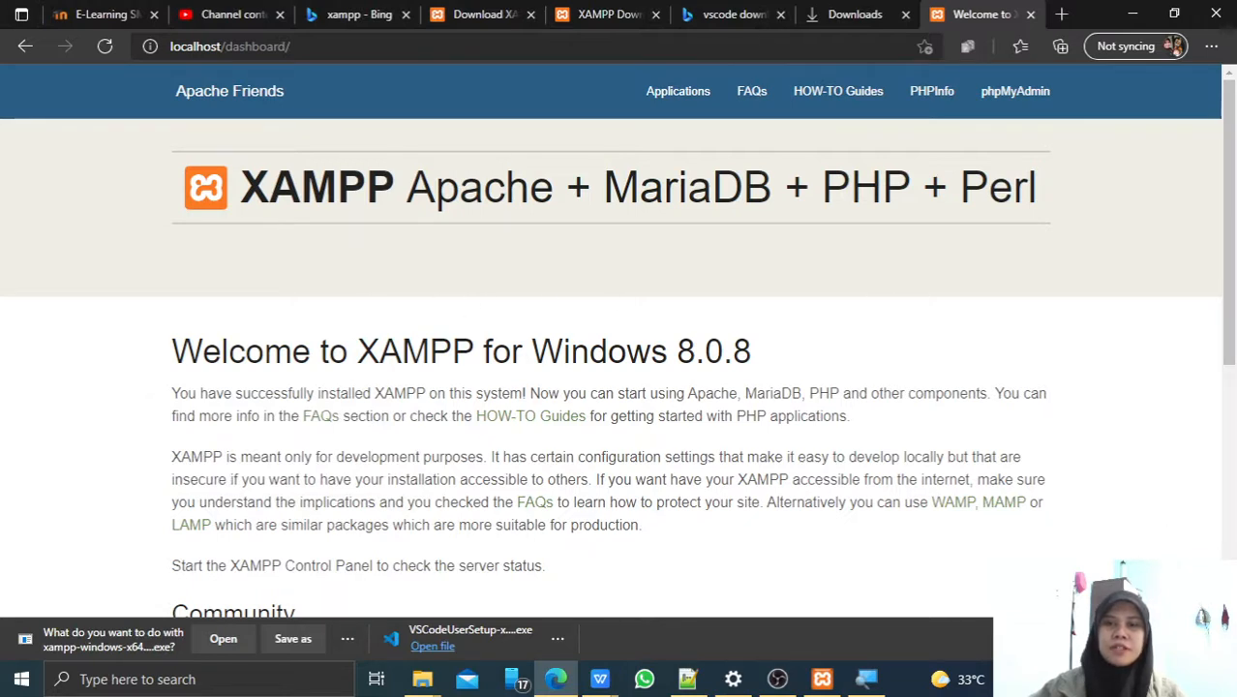
{"action": "left_click", "coordinate": [1213, 639]}
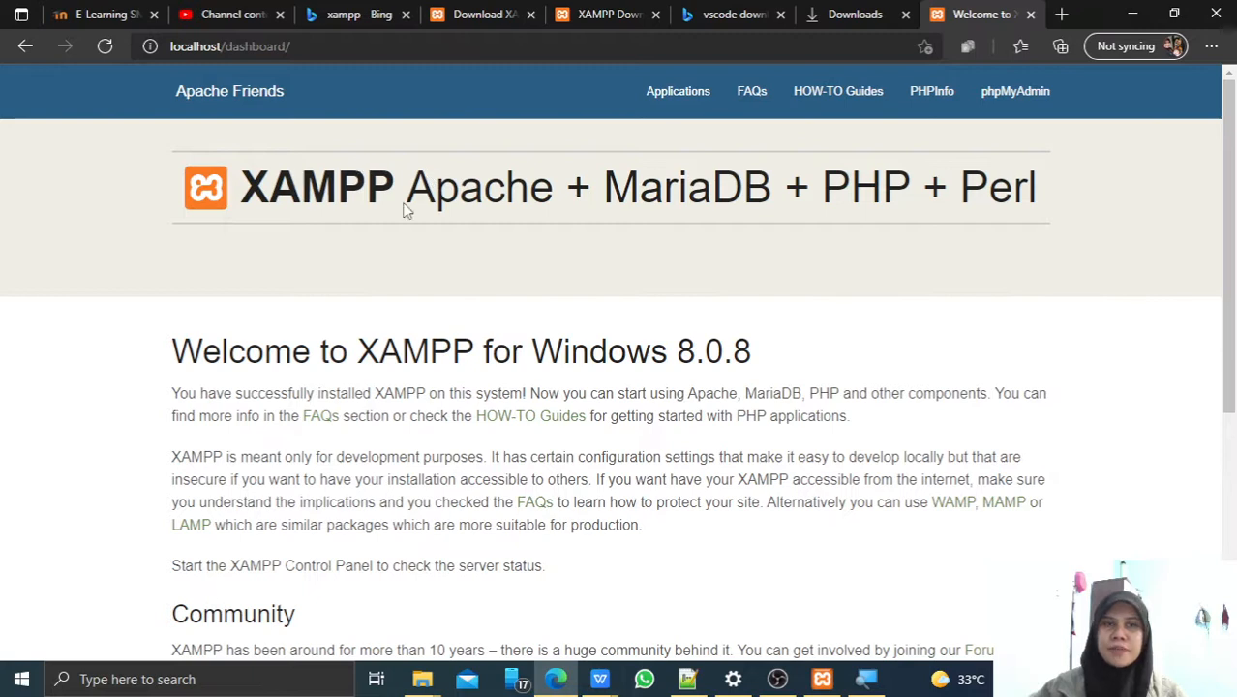
{"action": "scroll", "coordinate": [888, 223], "scroll_direction": "down", "scroll_amount": 4}
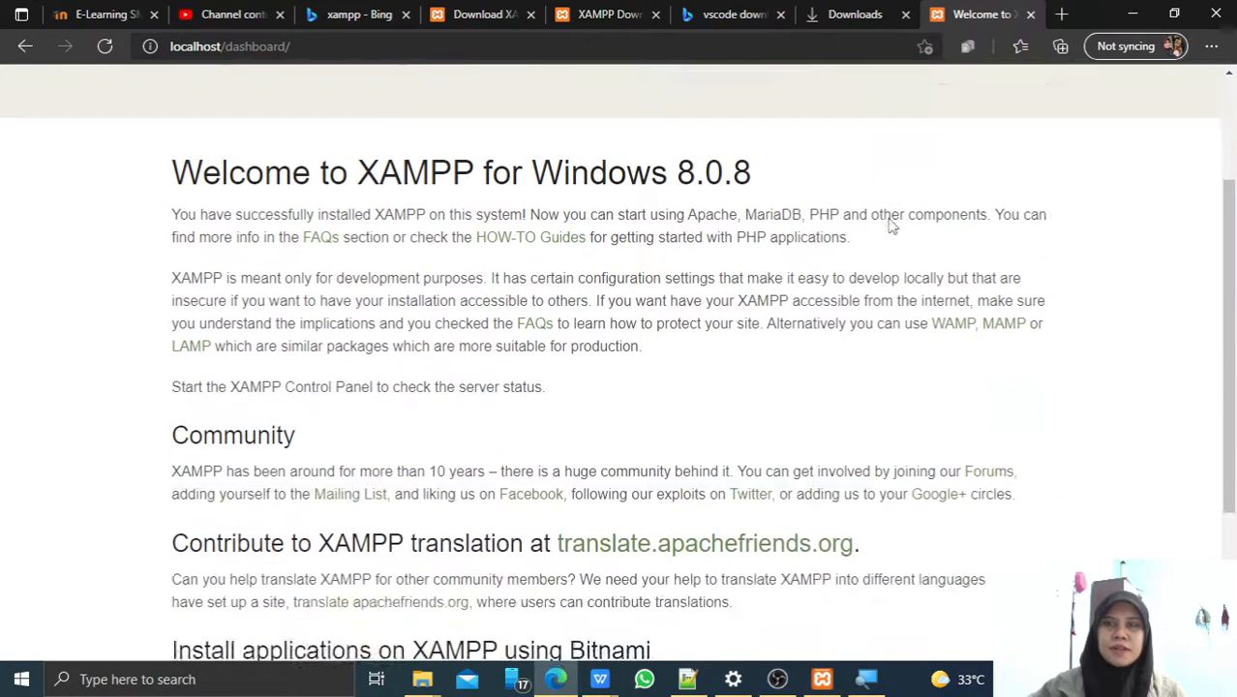
{"action": "scroll", "coordinate": [880, 237], "scroll_direction": "up", "scroll_amount": 4}
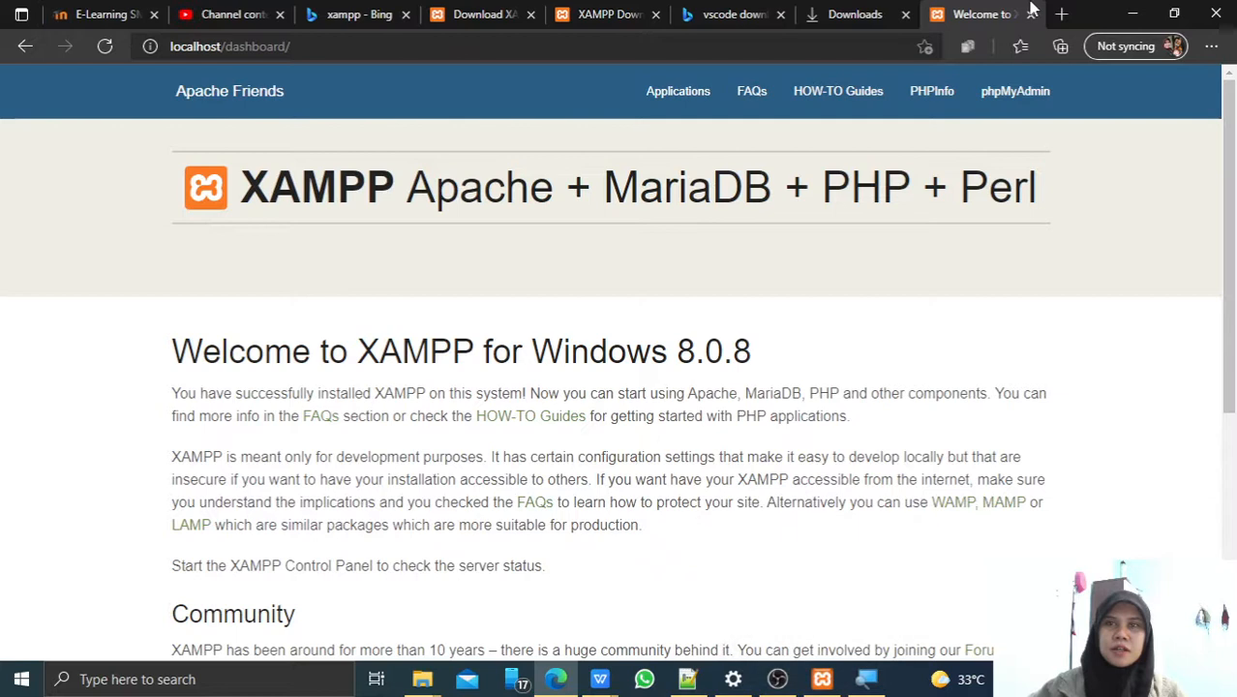
{"action": "left_click", "coordinate": [1030, 15]}
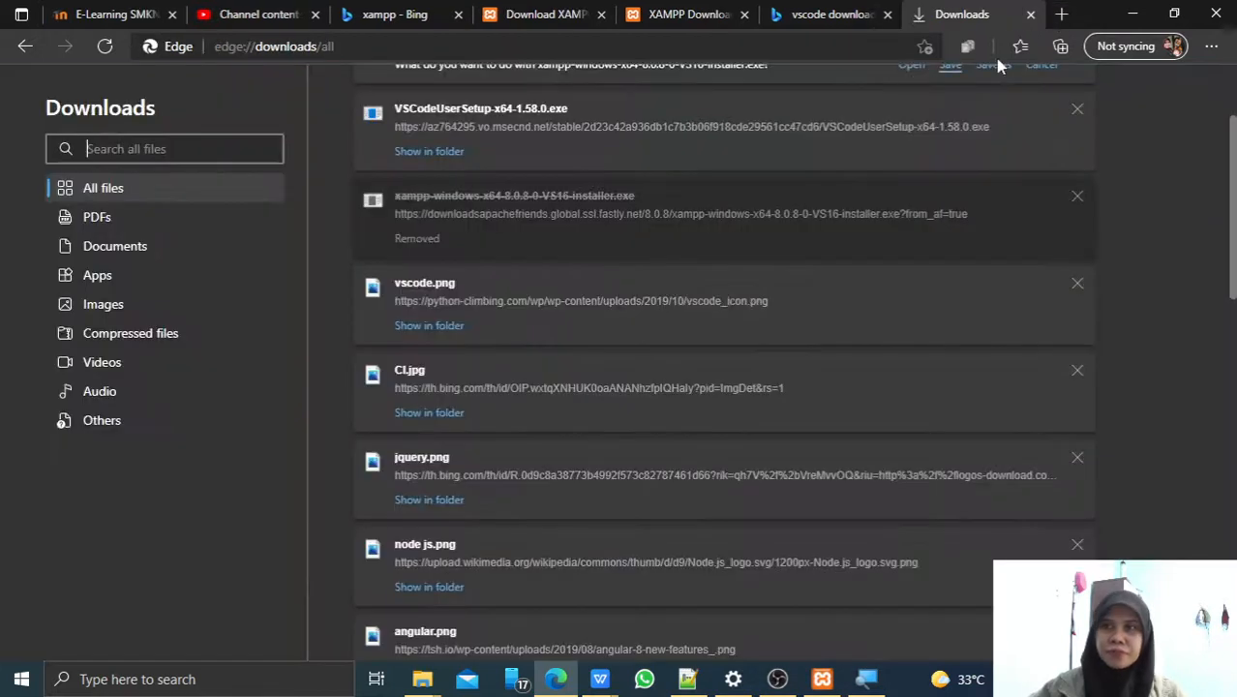
Load localhost in a new Edge tab to show the XAMPP for Windows 8.0.8 dashboard.
{"action": "left_click", "coordinate": [1060, 15]}
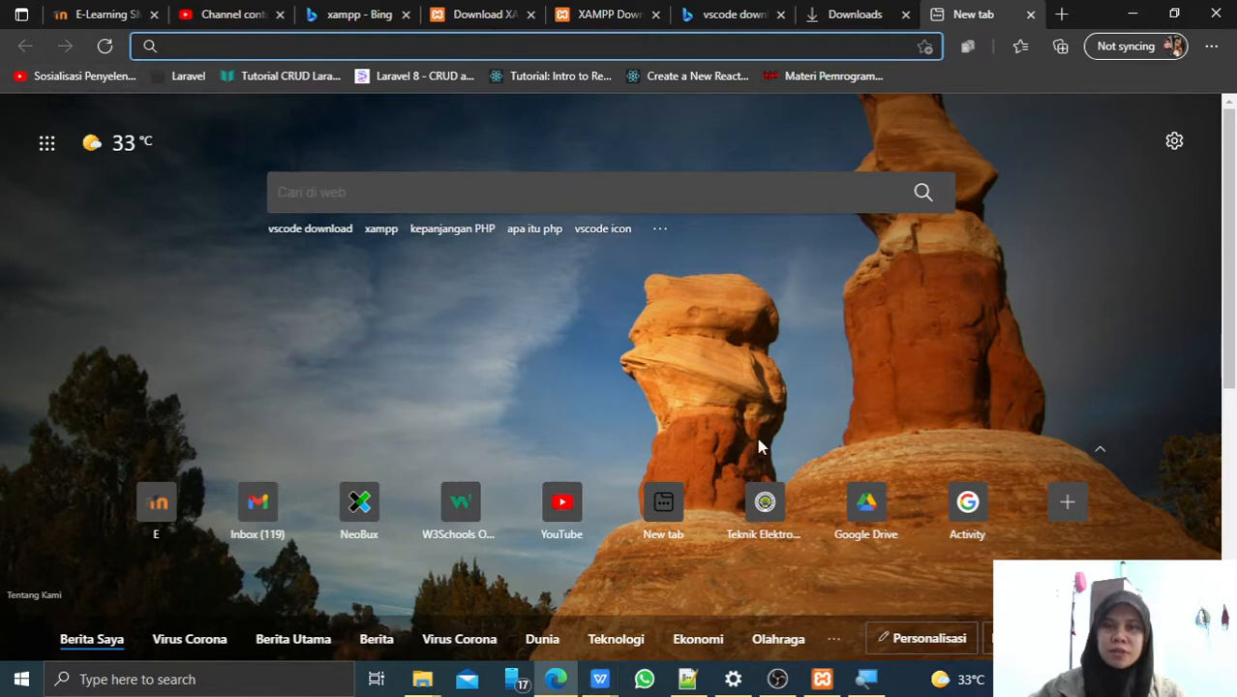
{"action": "left_click", "coordinate": [871, 680]}
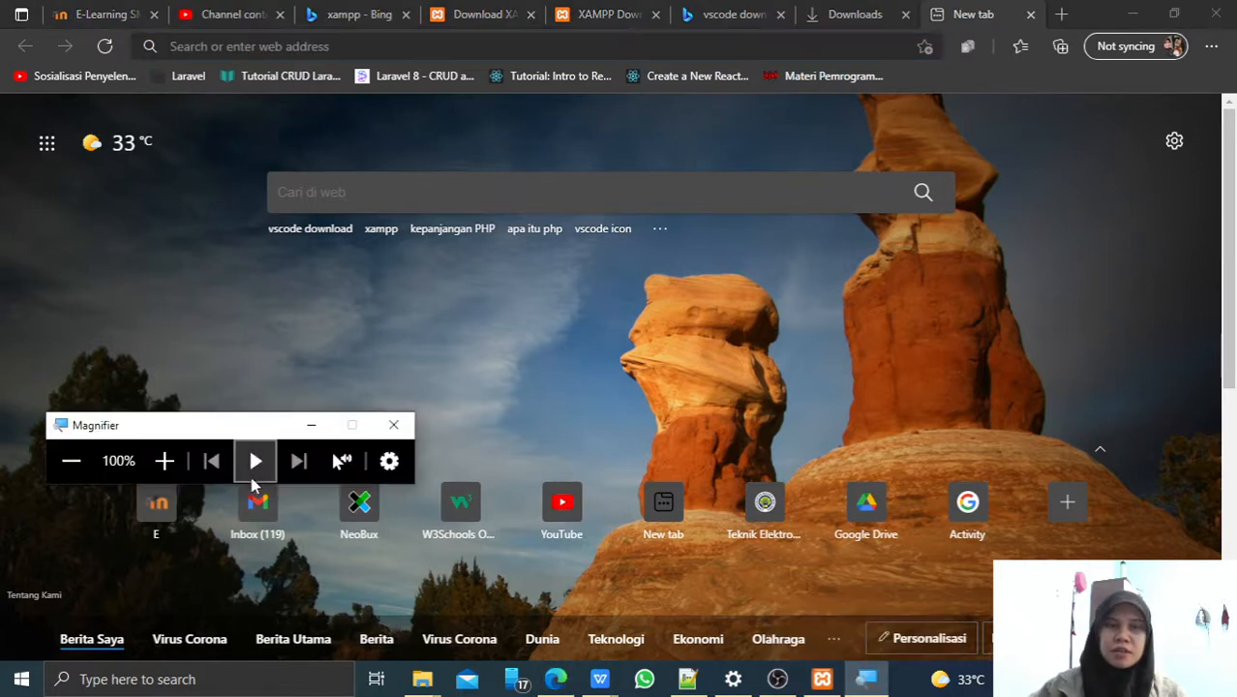
{"action": "left_click", "coordinate": [164, 461]}
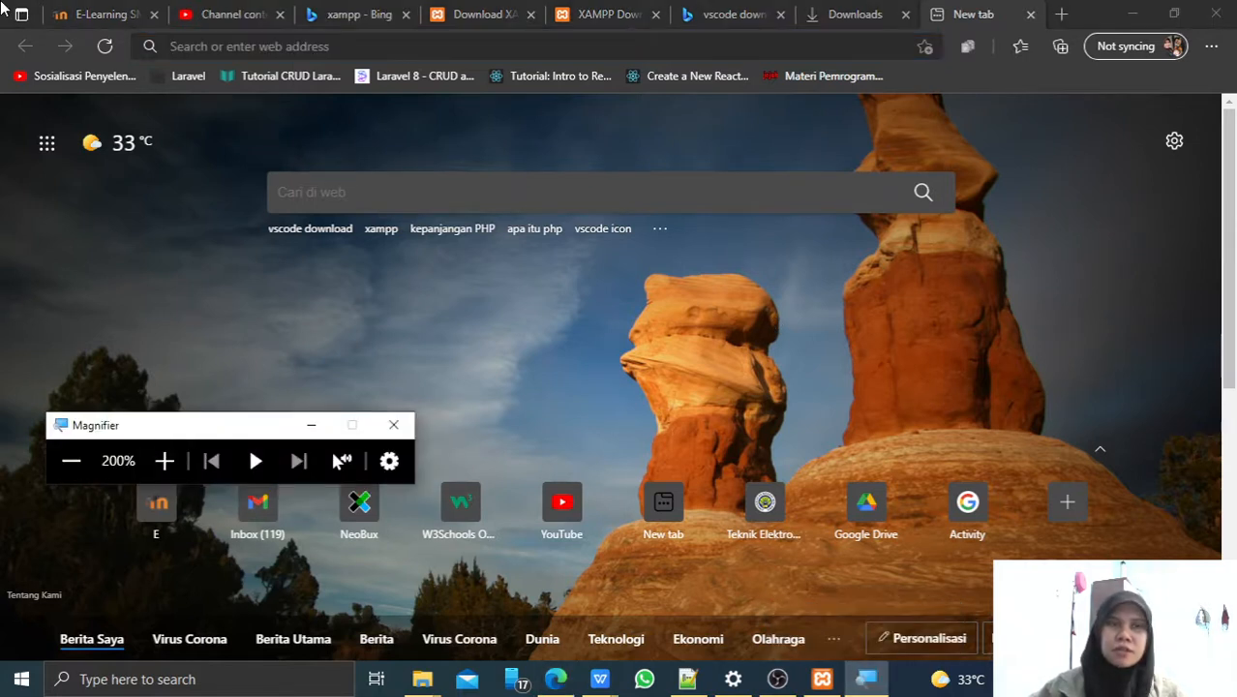
{"action": "left_click", "coordinate": [245, 44]}
{"action": "type", "text": "localhost"}
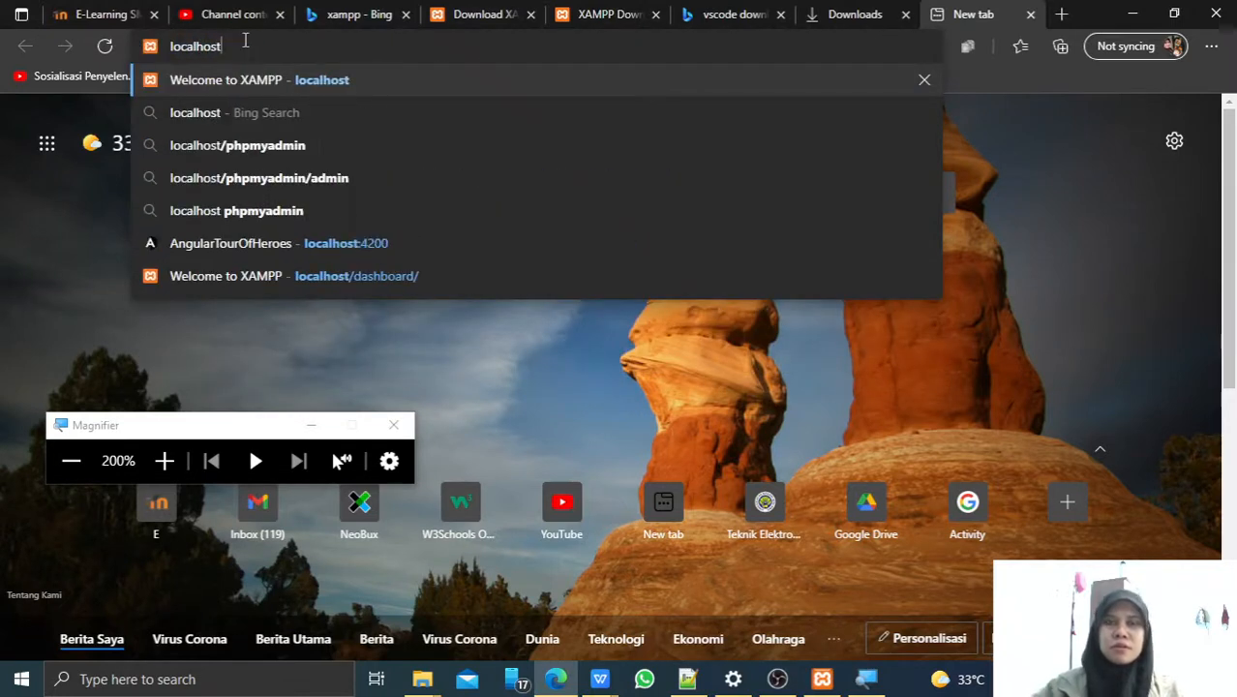
{"action": "key", "text": "Return"}
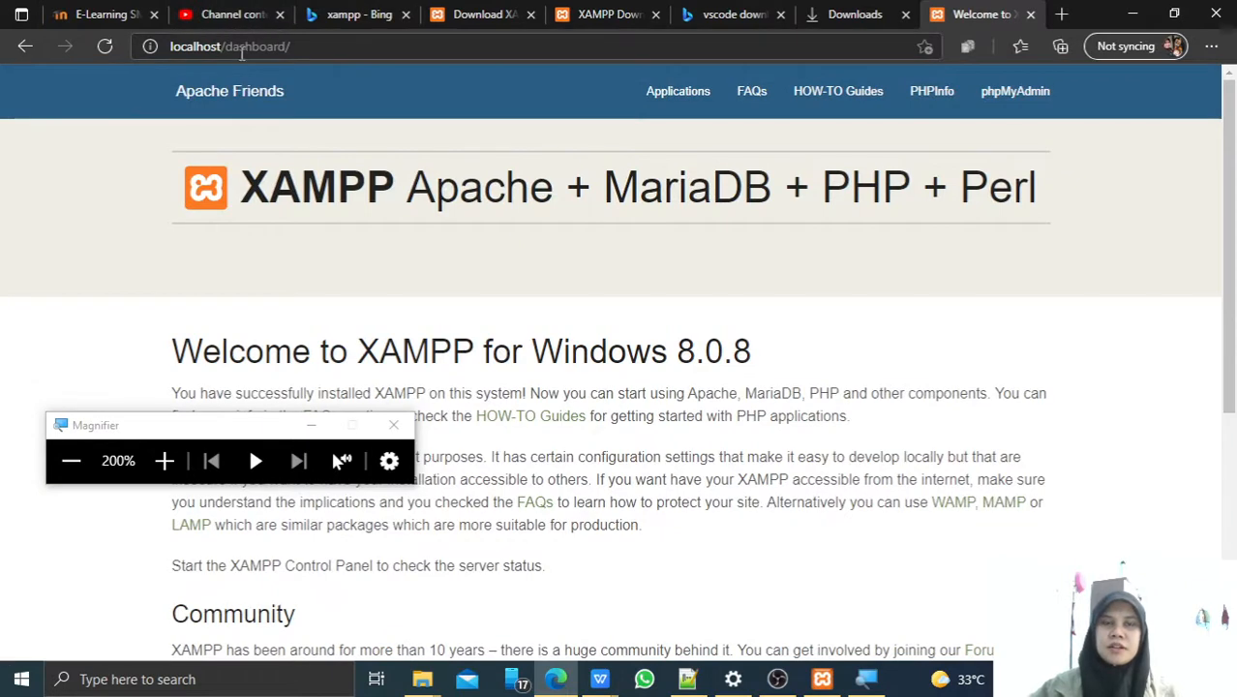
{"action": "left_click", "coordinate": [74, 462]}
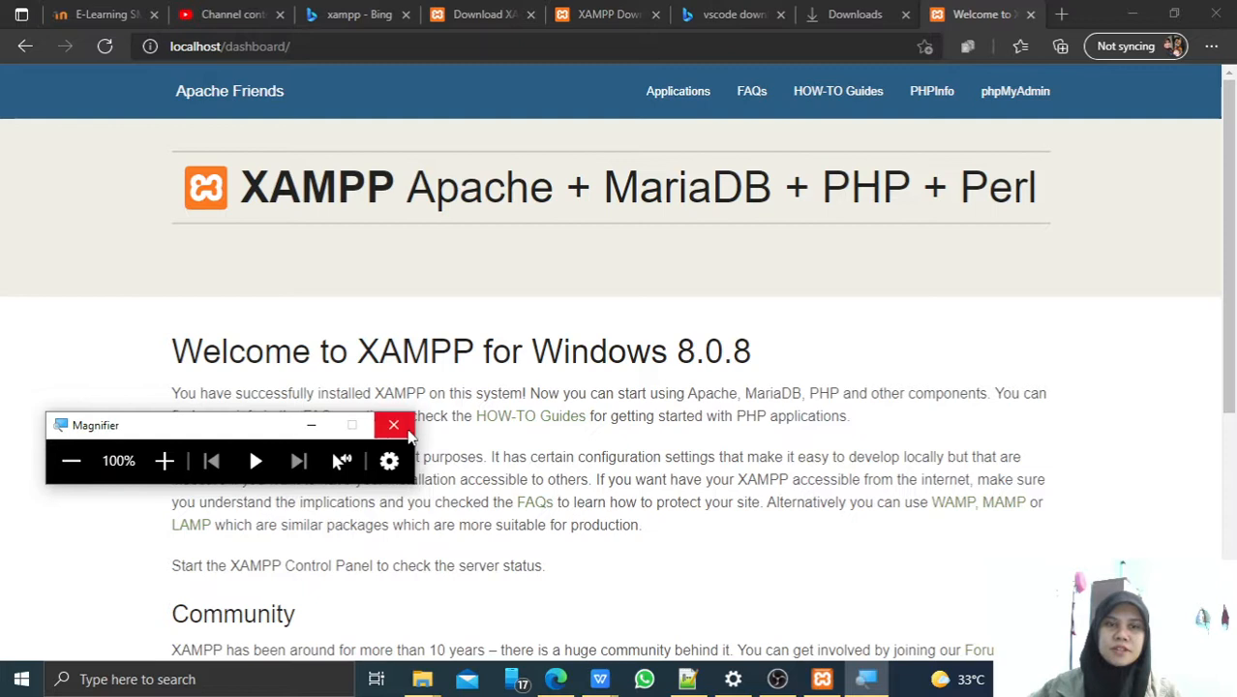
Close Notepad++ and search Windows for 'notepad' to find the plain Notepad app.
{"action": "left_click", "coordinate": [312, 426]}
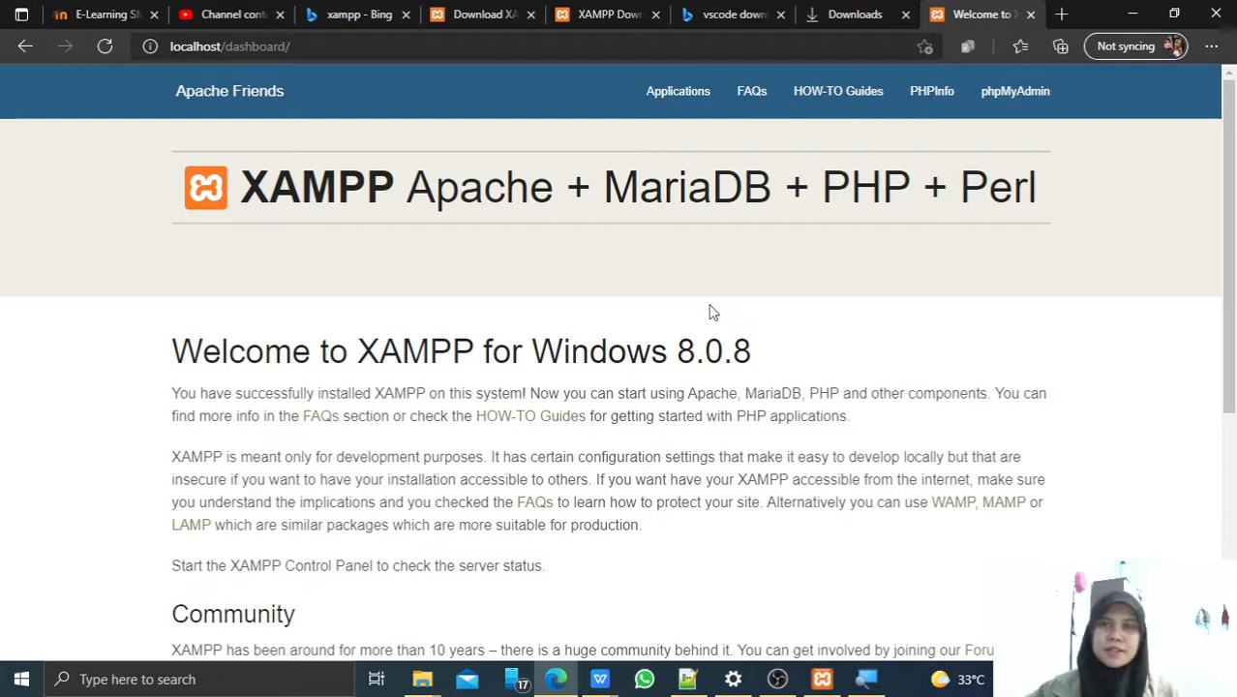
{"action": "left_click", "coordinate": [685, 680]}
{"action": "key", "text": "ctrl+n"}
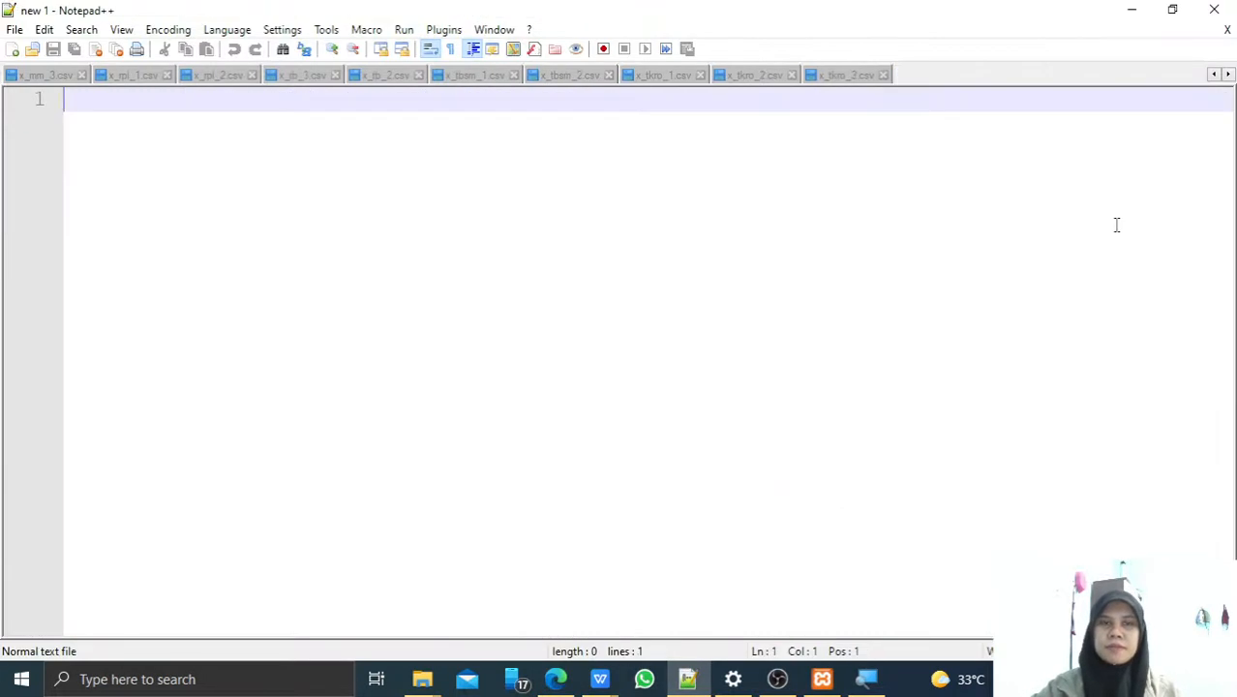
{"action": "left_click", "coordinate": [1214, 10]}
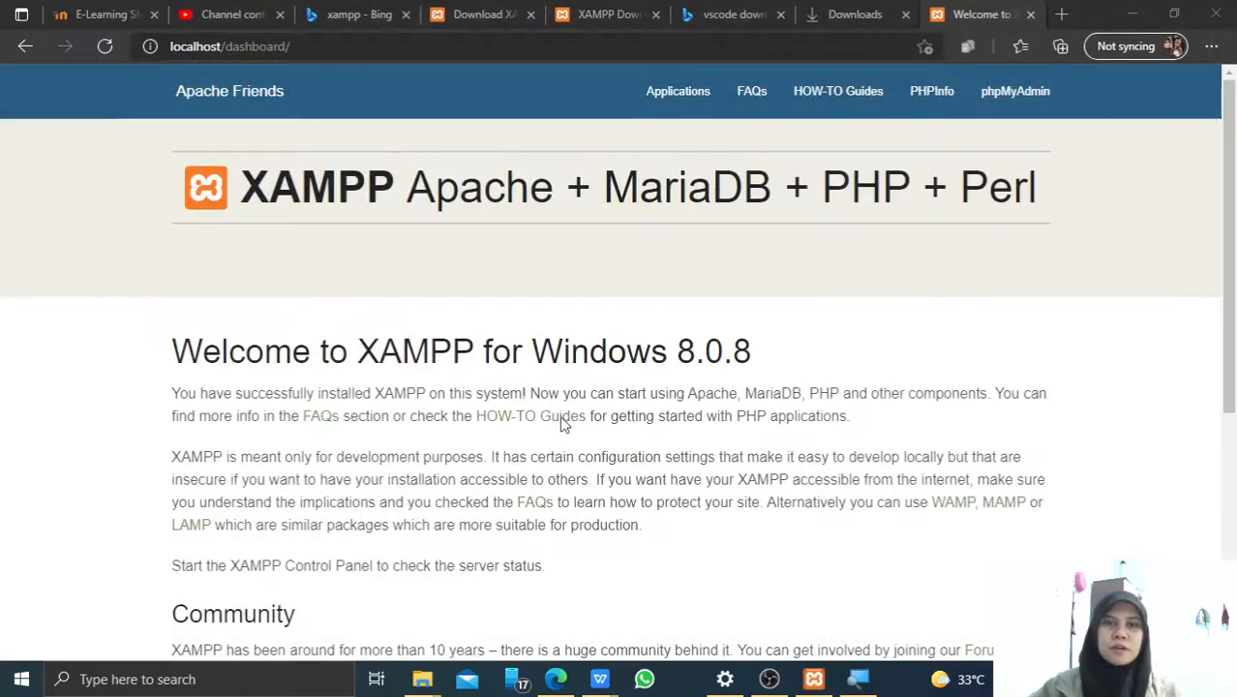
{"action": "left_click", "coordinate": [242, 682]}
{"action": "type", "text": "notepad"}
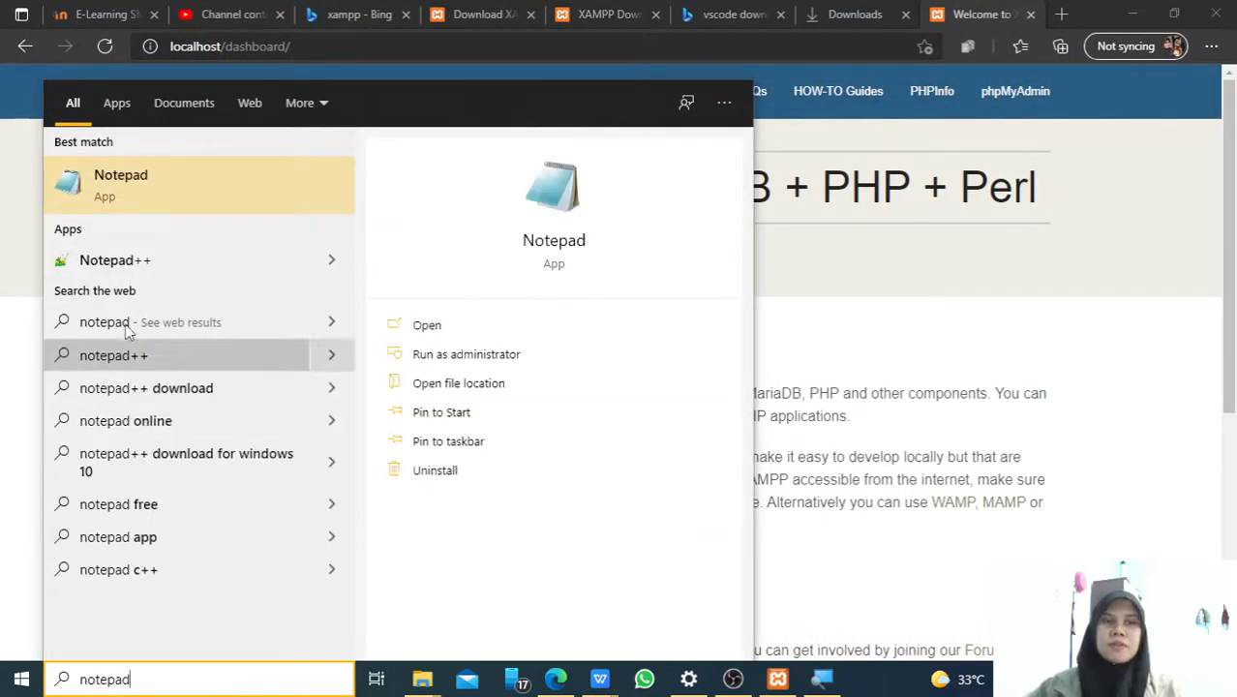
Launch Notepad and type the <HTML>, <HEAD></HEAD> and <BODY></BODY> skeleton.
{"action": "left_click", "coordinate": [149, 207]}
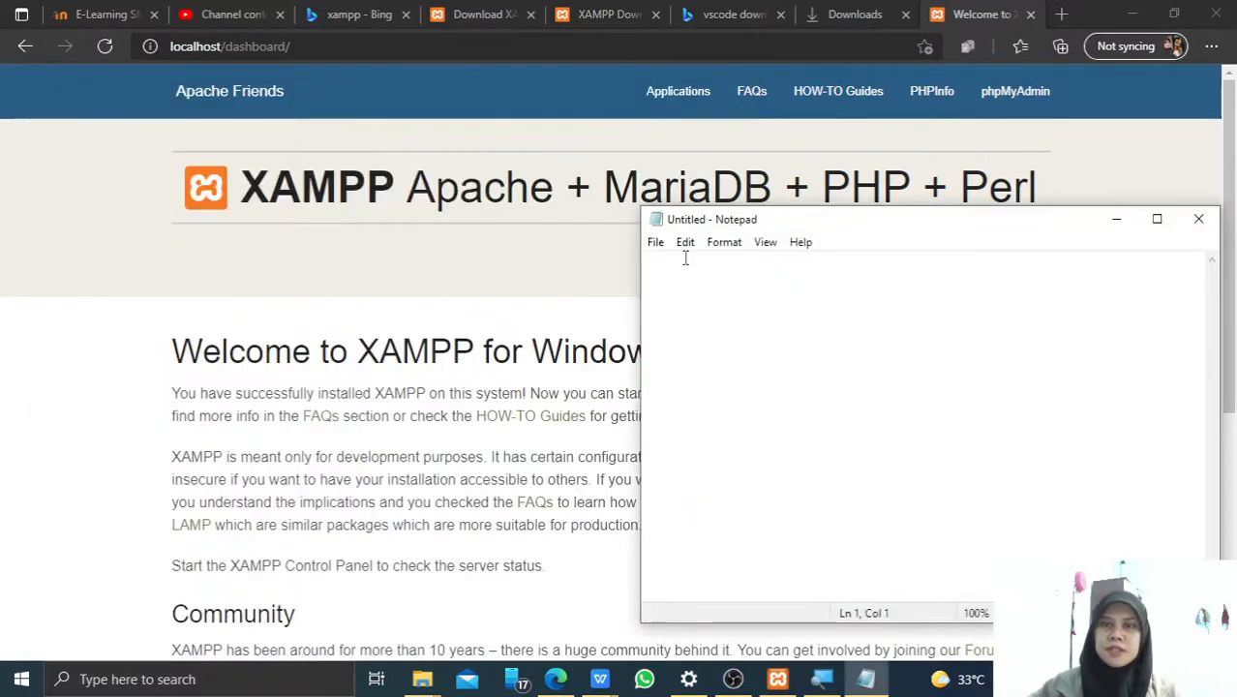
{"action": "left_click_drag", "start_coordinate": [780, 224], "coordinate": [573, 202]}
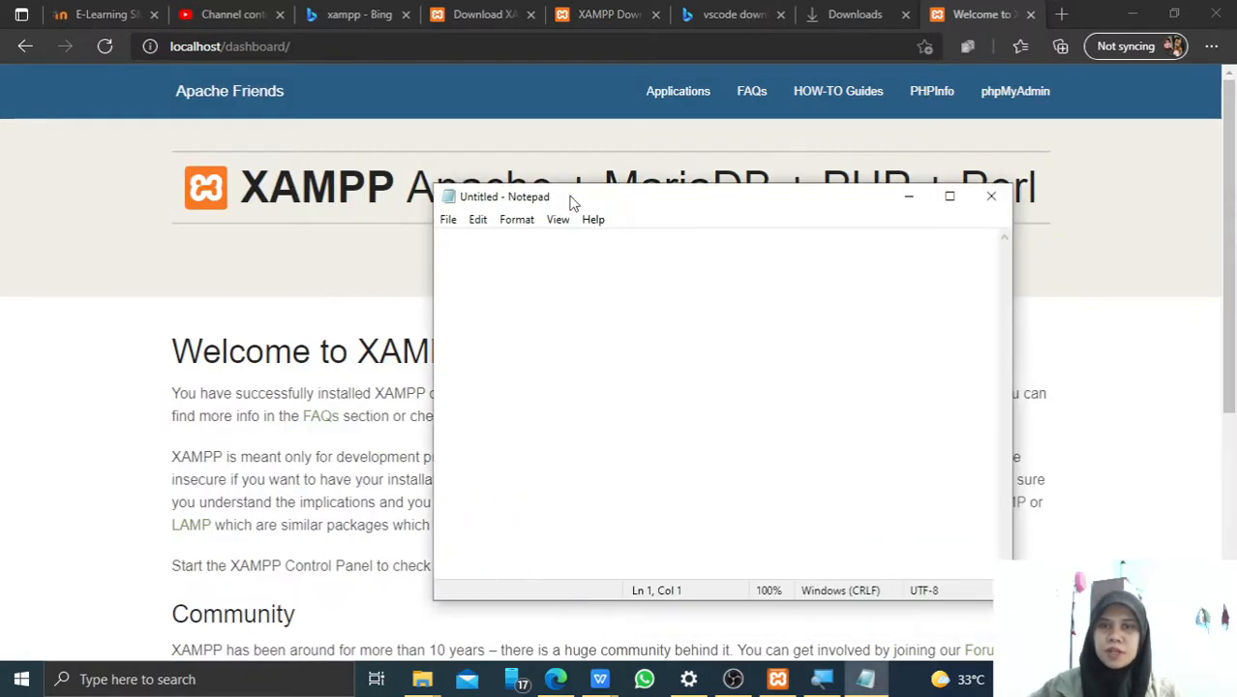
{"action": "type", "text": "<"}
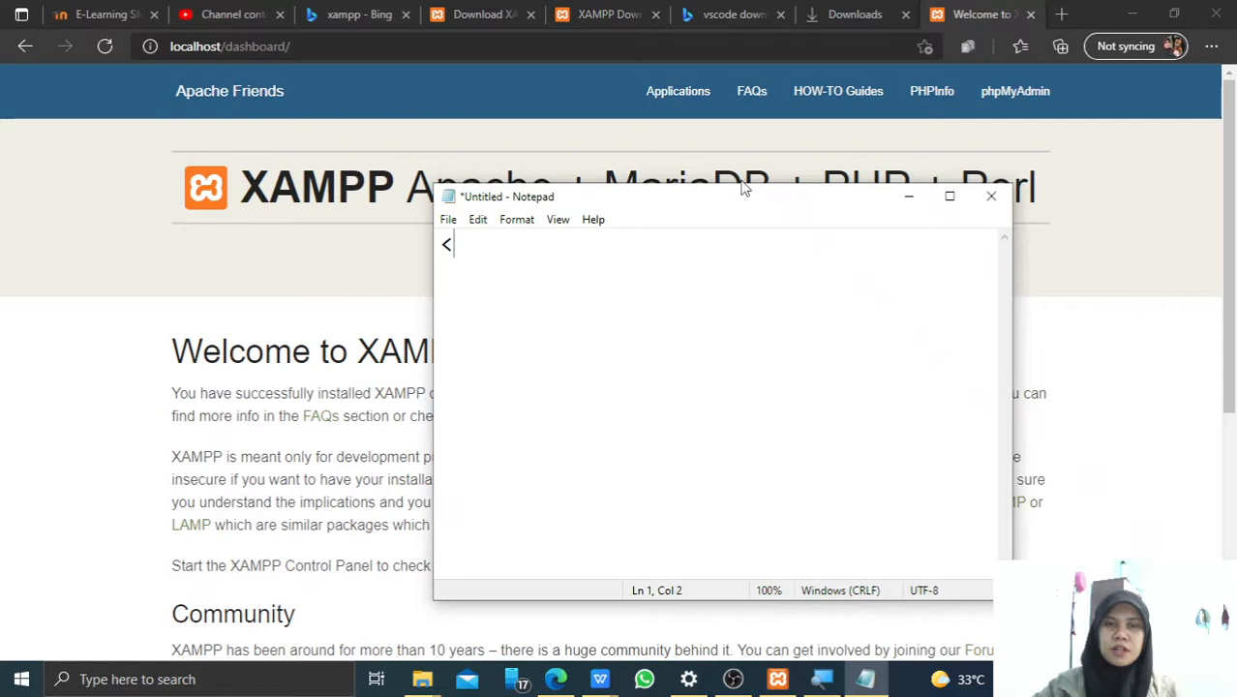
{"action": "type", "text": "HTML>  "}
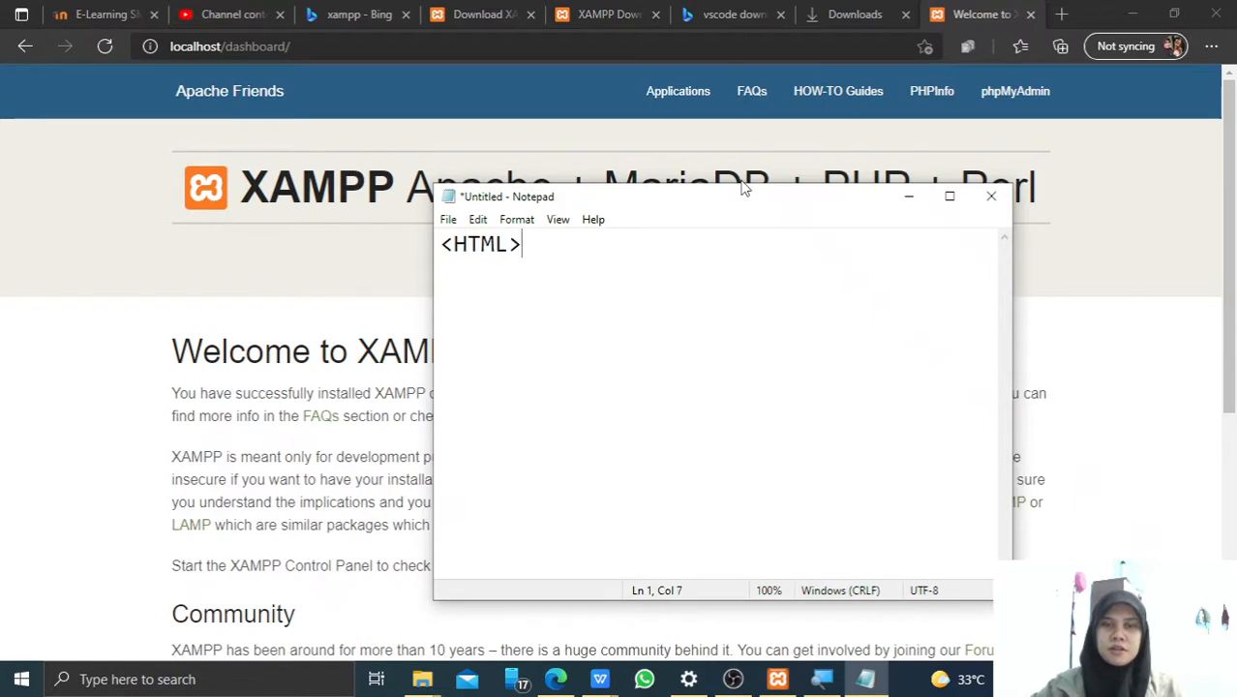
{"action": "type", "text": "</"}
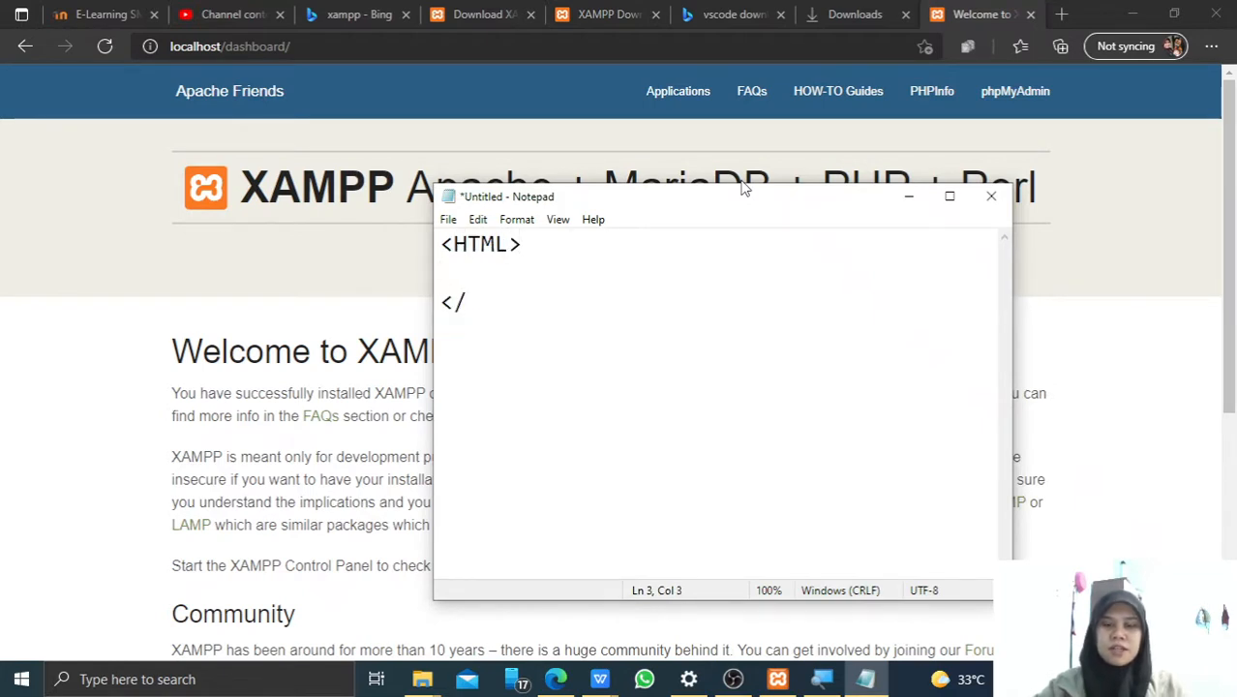
{"action": "type", "text": "HTML>"}
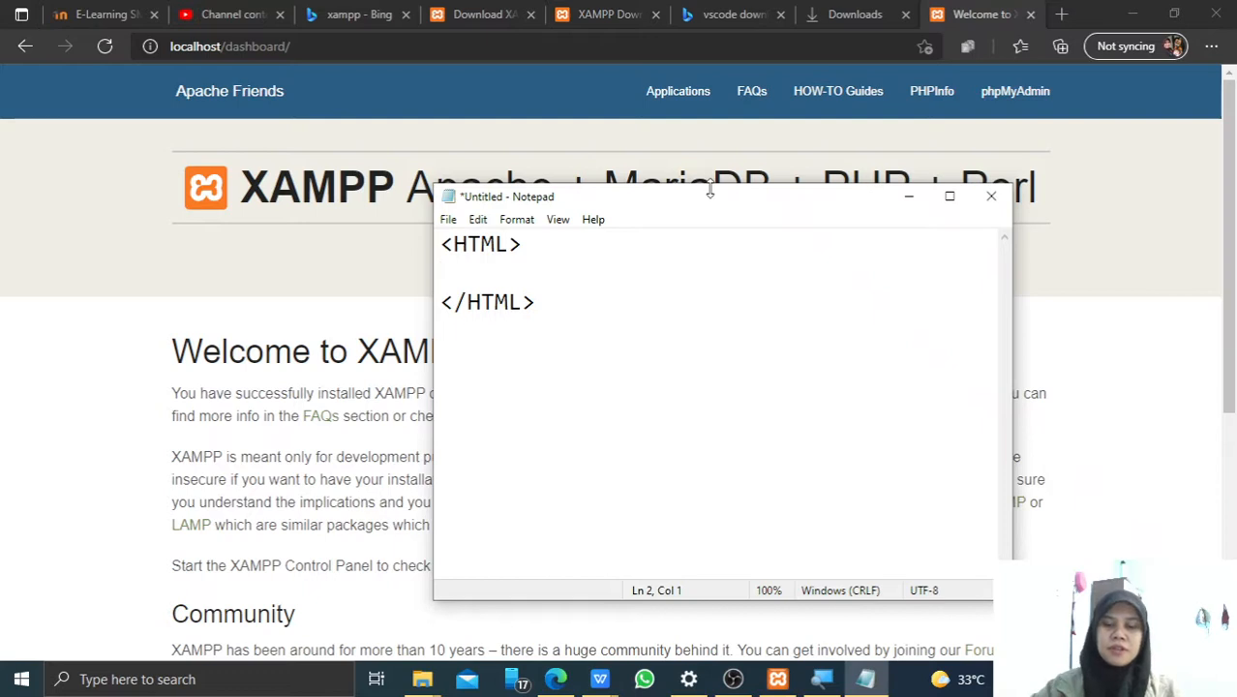
{"action": "type", "text": "<HEAD>"}
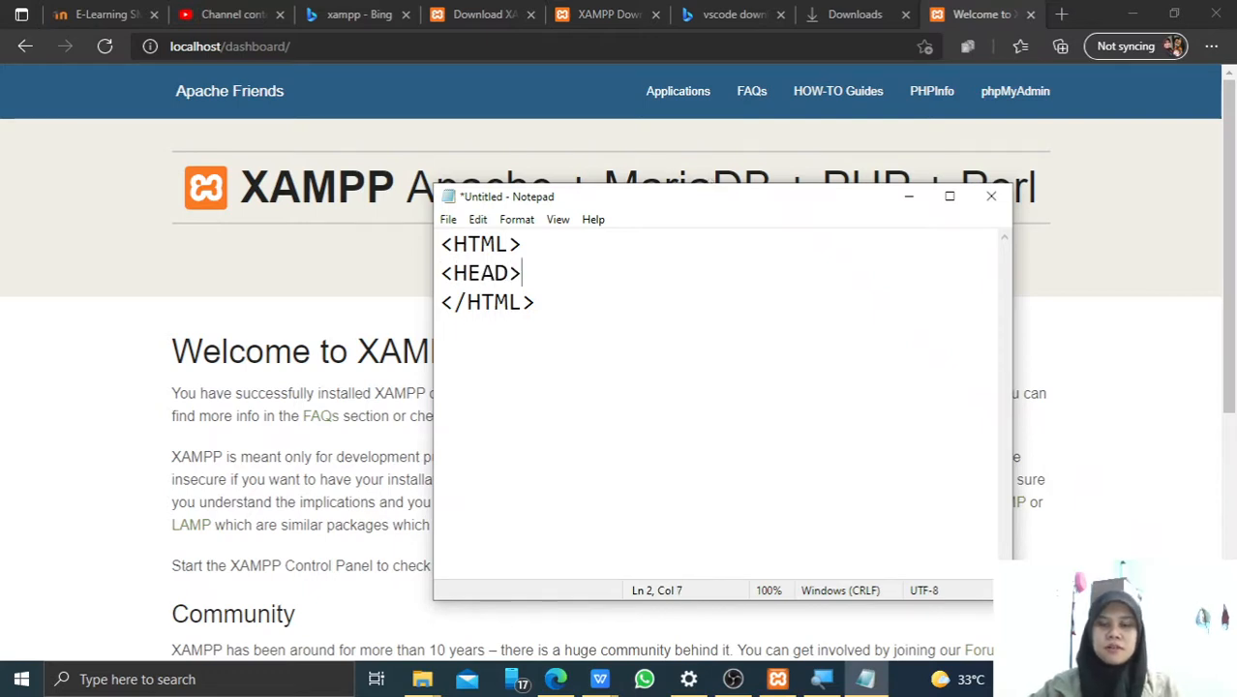
{"action": "type", "text": "</HEAD"}
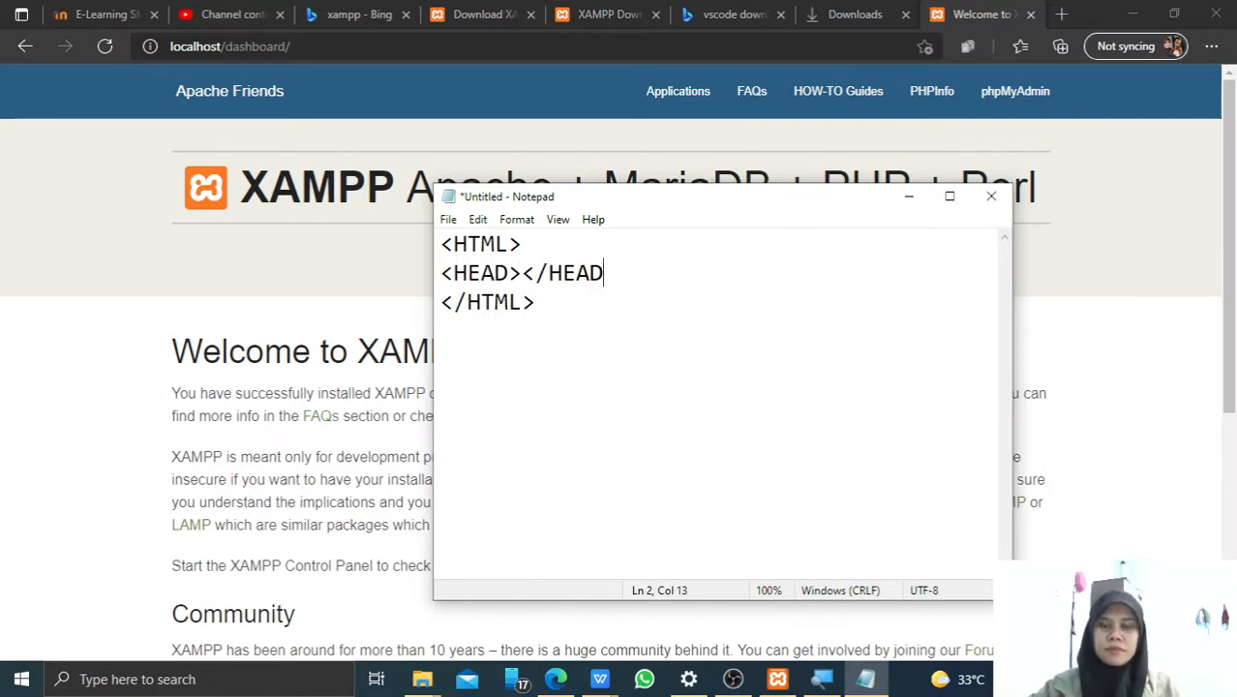
{"action": "type", "text": ">"}
{"action": "key", "text": "Return"}
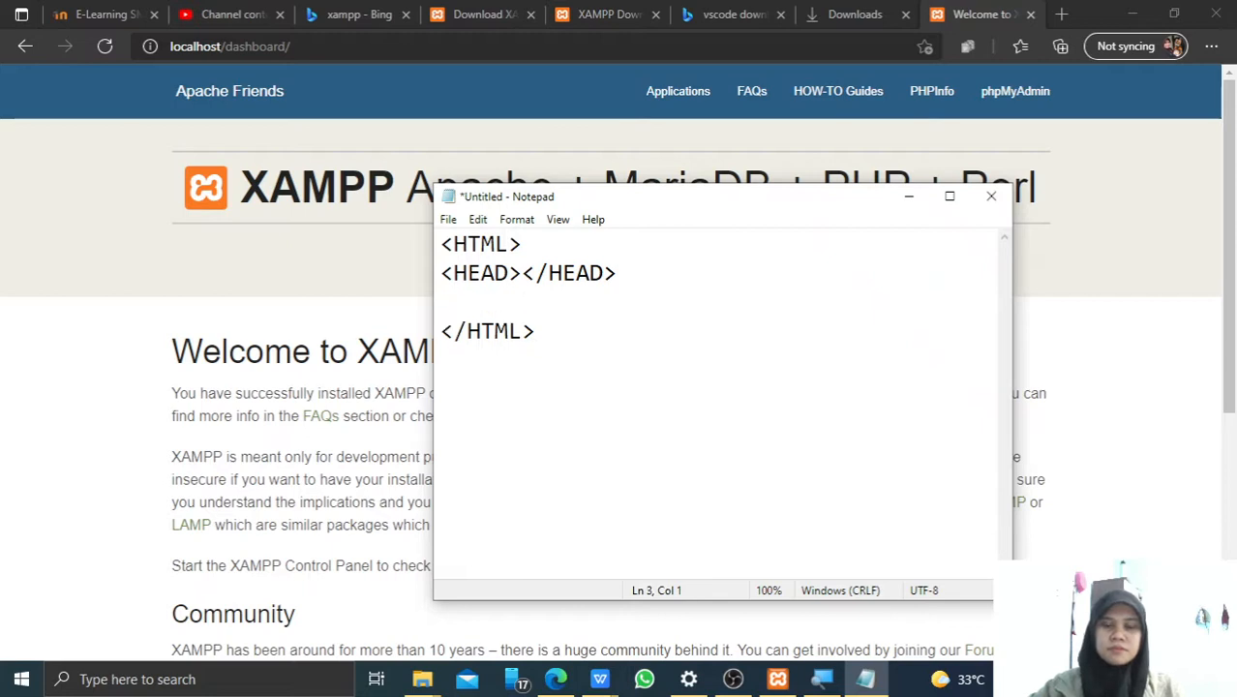
{"action": "type", "text": "<B"}
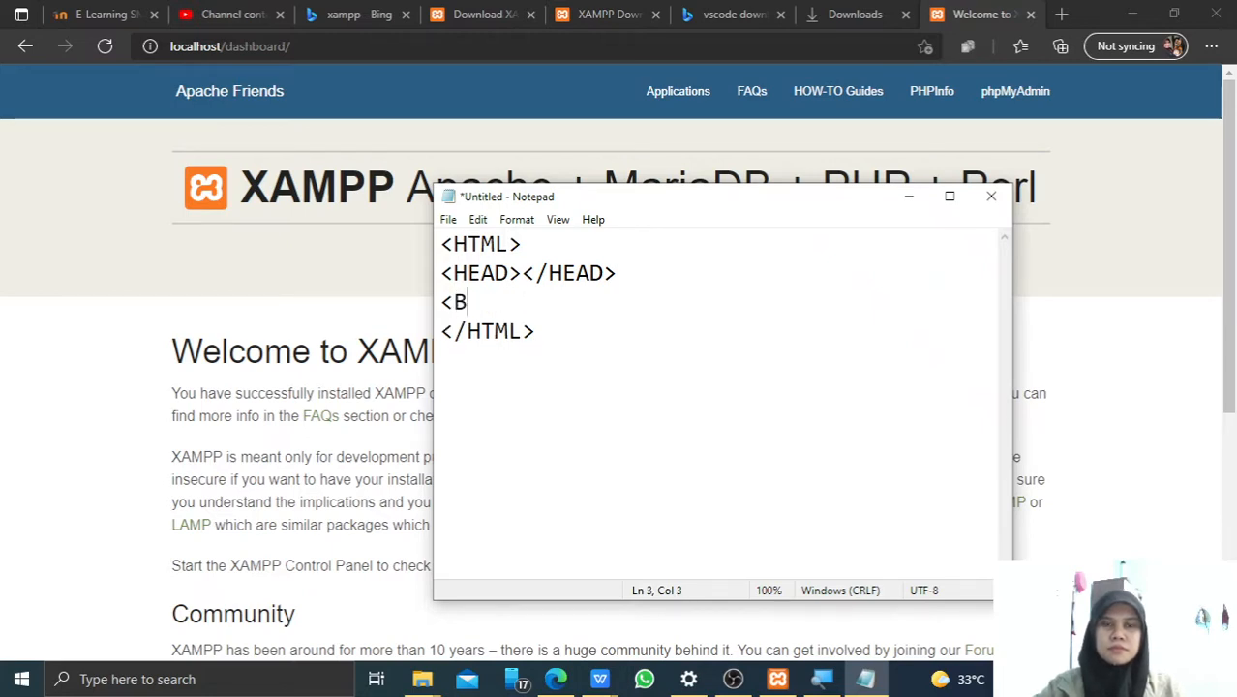
{"action": "type", "text": "ODY"}
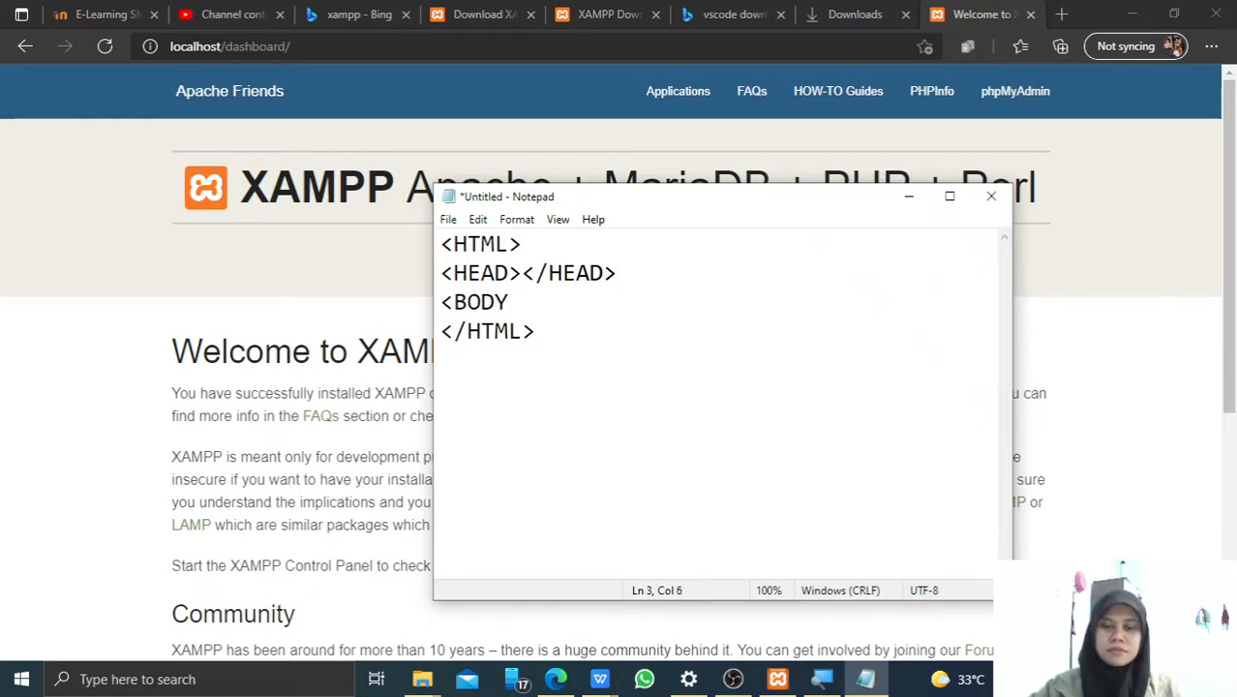
{"action": "type", "text": ">"}
{"action": "key", "text": "Return"}
{"action": "key", "text": "Return"}
{"action": "type", "text": "</"}
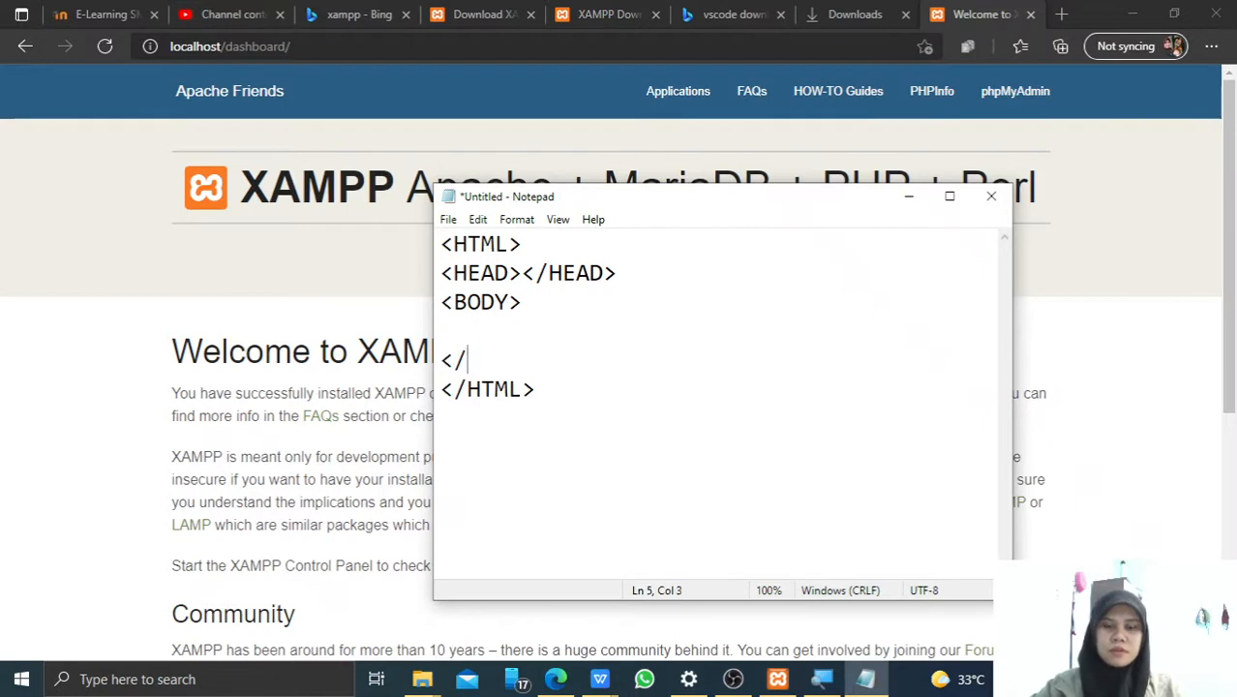
{"action": "type", "text": "BODY>"}
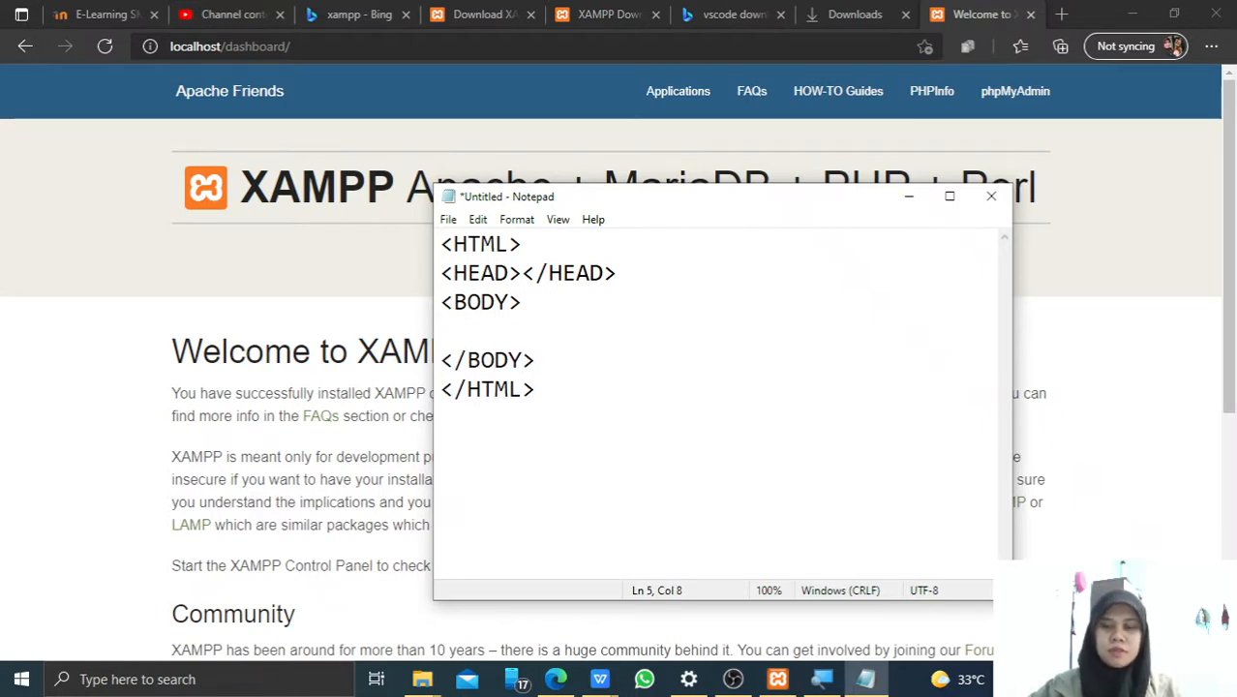
Add an indented <h1>HALO! Ini halaman web pertamaku</h1> line inside the body.
{"action": "key", "text": "Up"}
{"action": "key", "text": "Tab"}
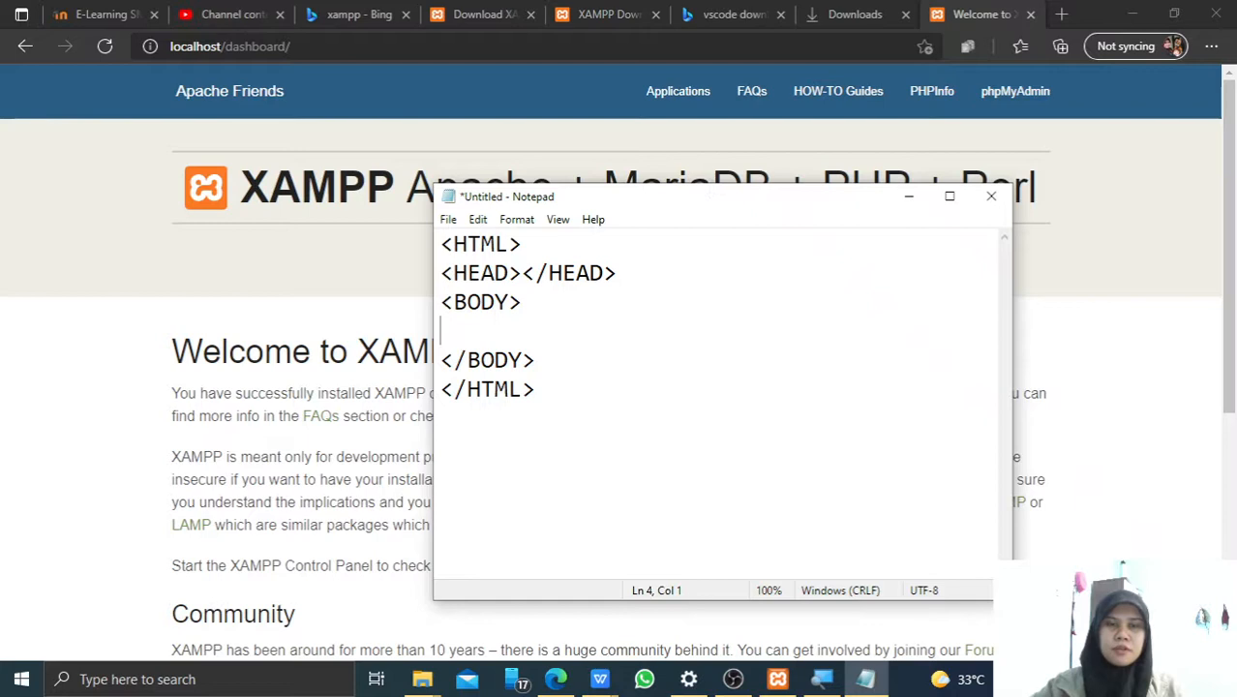
{"action": "type", "text": "H"}
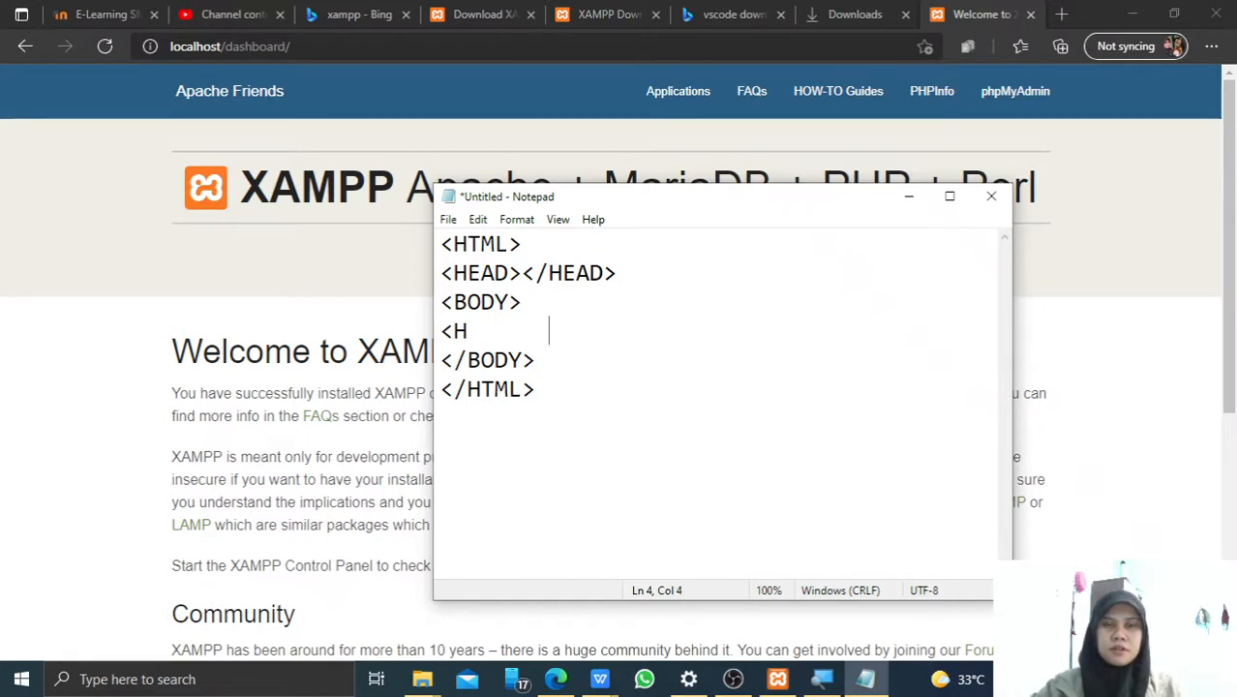
{"action": "key", "text": "BackSpace"}
{"action": "type", "text": "H1"}
{"action": "key", "text": "BackSpace"}
{"action": "key", "text": "BackSpace"}
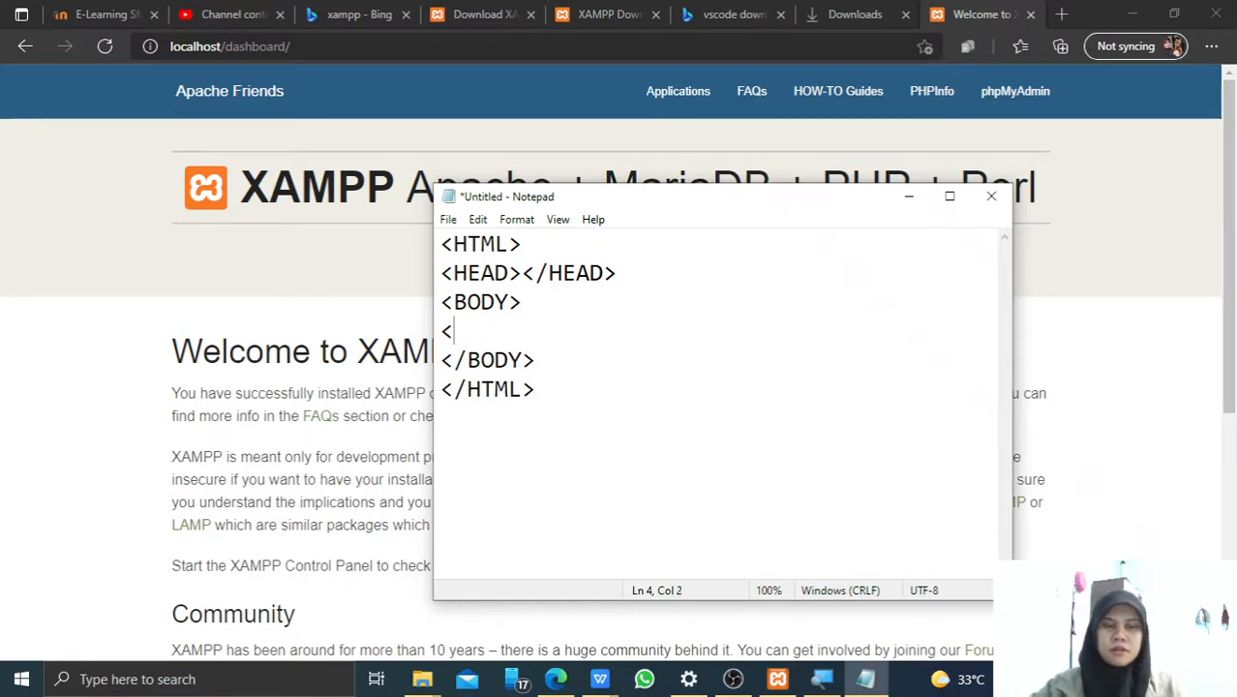
{"action": "type", "text": "h1"}
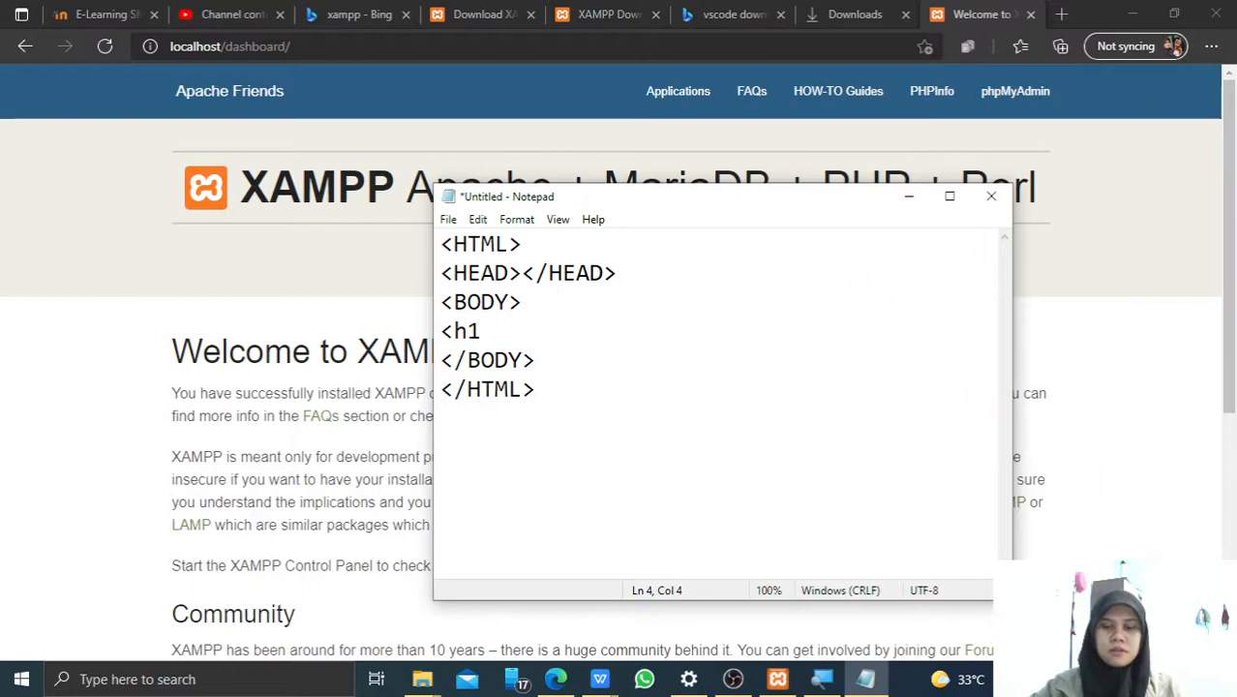
{"action": "type", "text": "?"}
{"action": "type", "text": ">"}
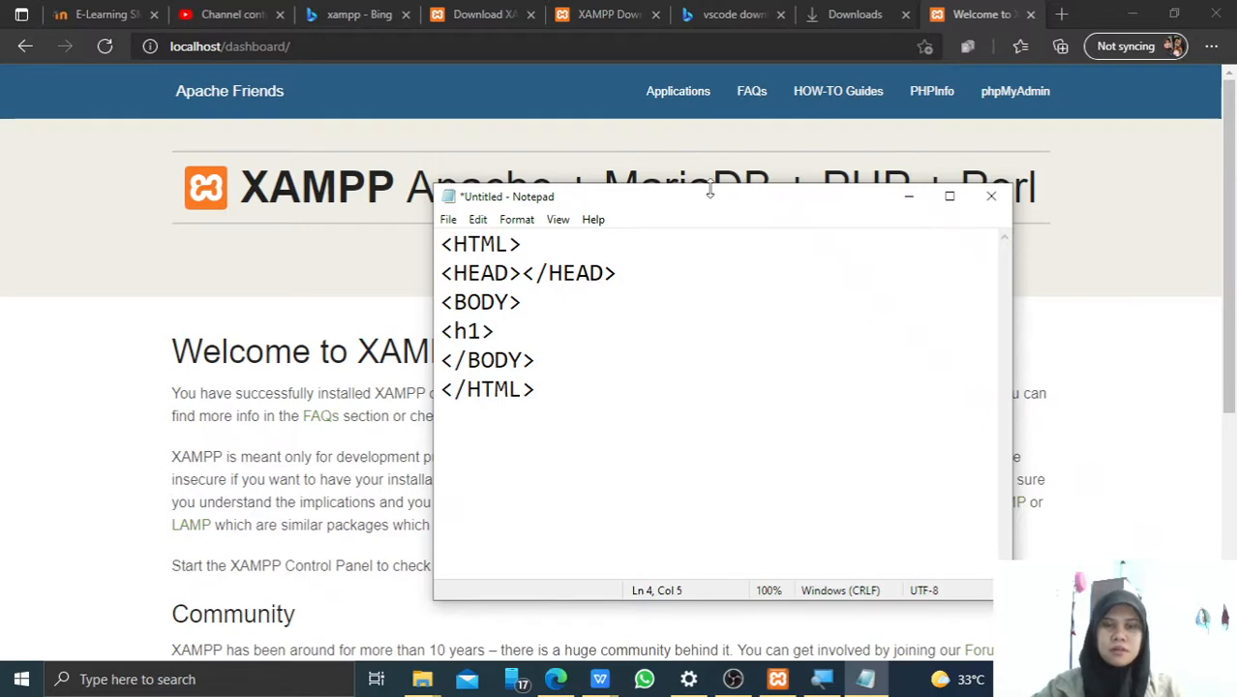
{"action": "type", "text": "HALLO NAM"}
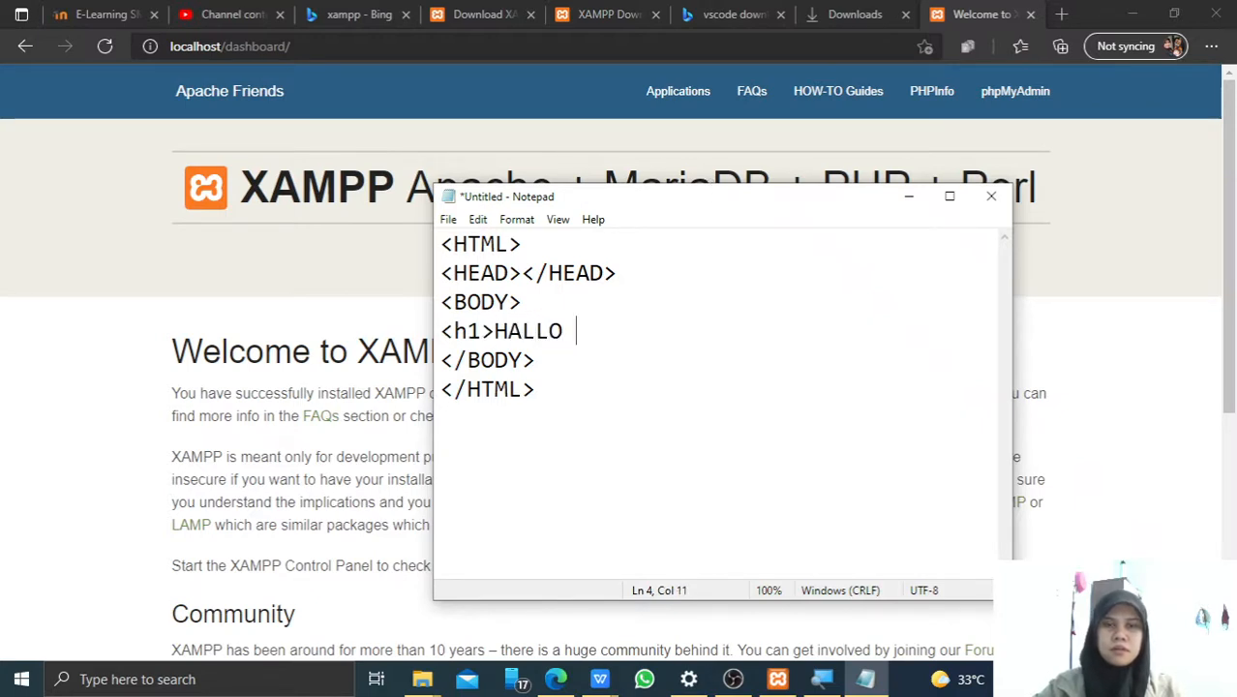
{"action": "key", "text": "BackSpace"}
{"action": "key", "text": "BackSpace"}
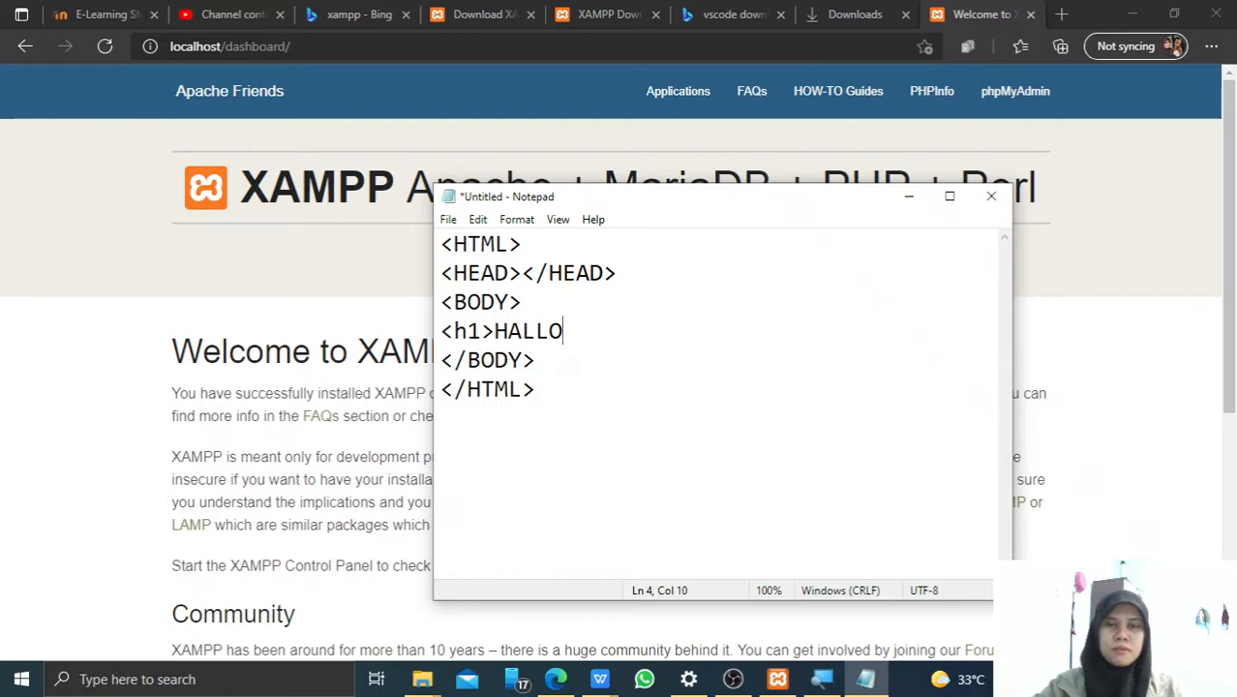
{"action": "type", "text": "!"}
{"action": "key", "text": "BackSpace"}
{"action": "key", "text": "BackSpace"}
{"action": "key", "text": "BackSpace"}
{"action": "type", "text": "O1"}
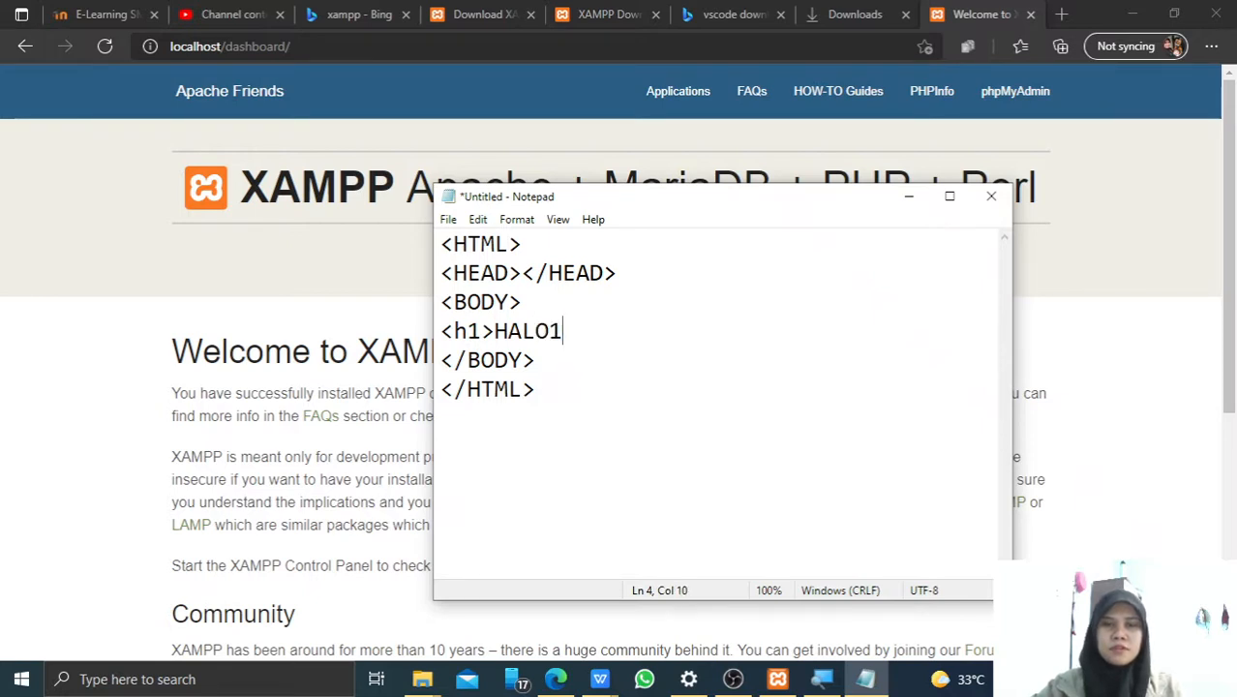
{"action": "key", "text": "BackSpace"}
{"action": "type", "text": "! Ini haa"}
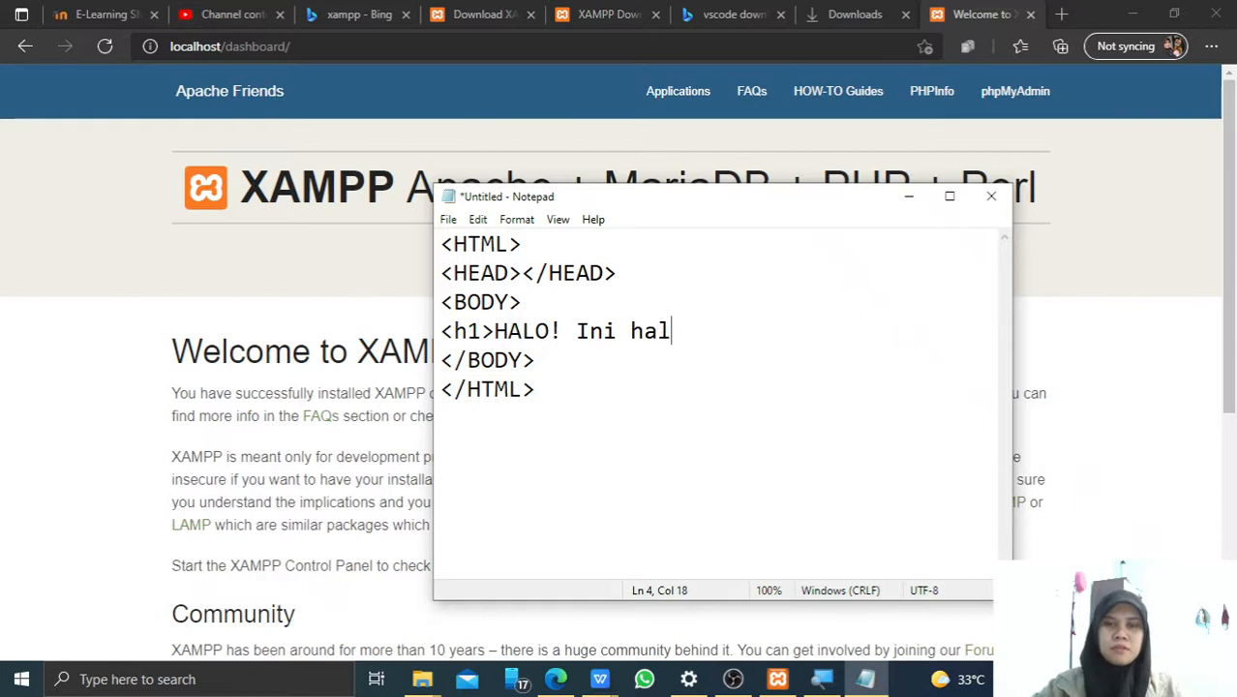
{"action": "type", "text": "aman web per"}
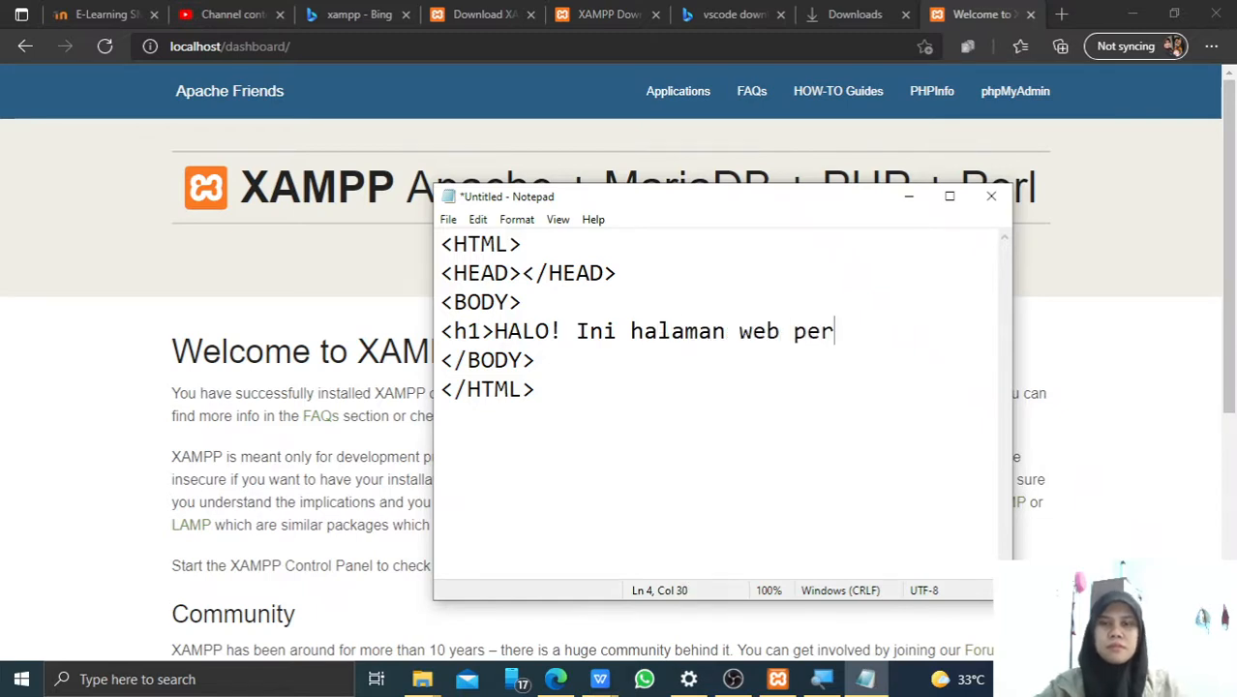
{"action": "type", "text": "tamaku</h1>"}
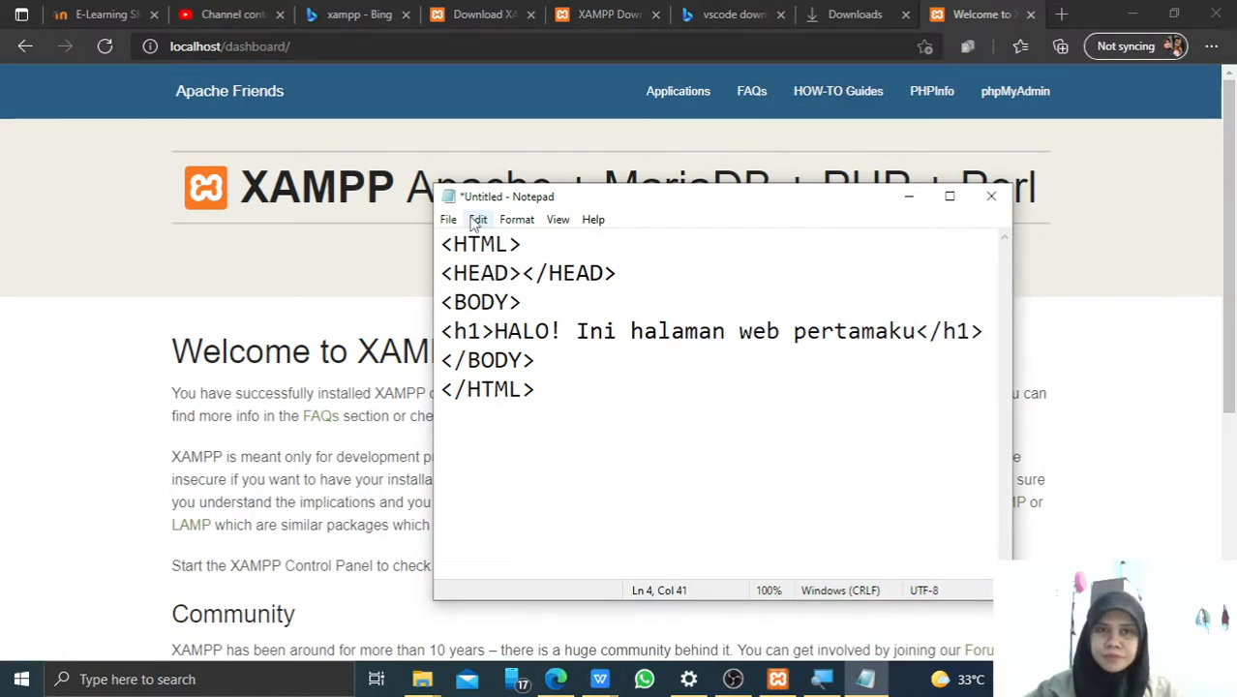
{"action": "left_click_drag", "start_coordinate": [475, 197], "coordinate": [456, 193]}
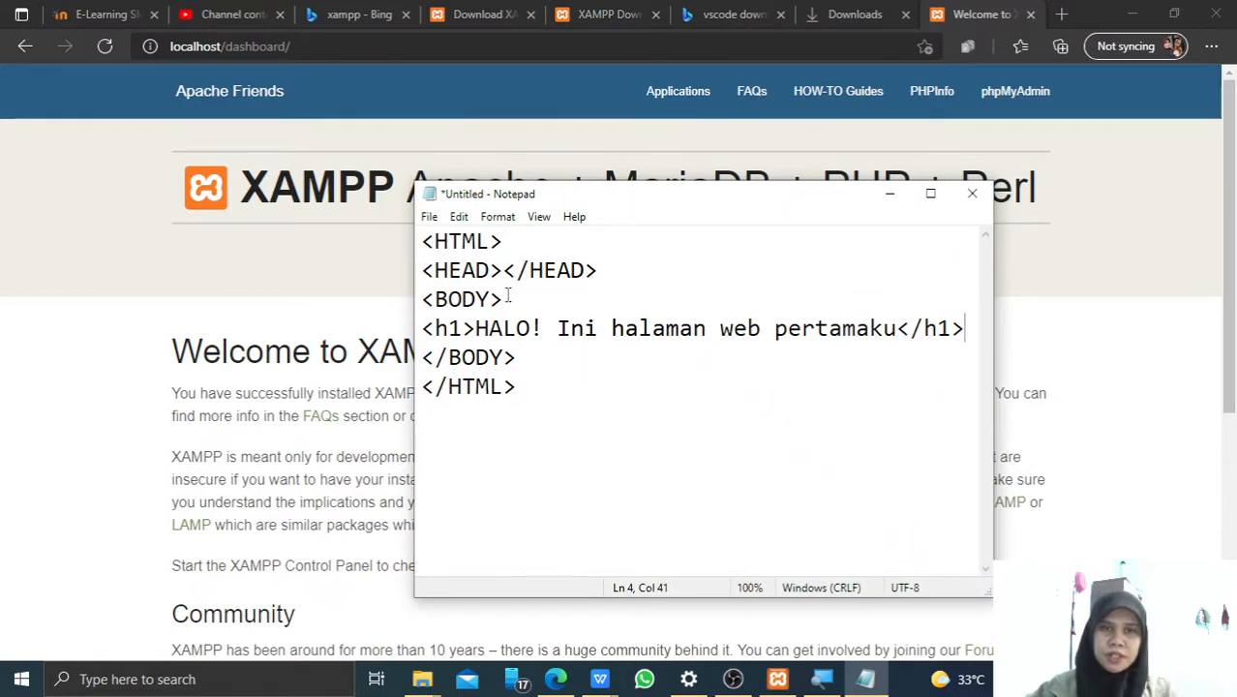
Open Notepad's Save As dialog from the File menu.
{"action": "left_click", "coordinate": [429, 217]}
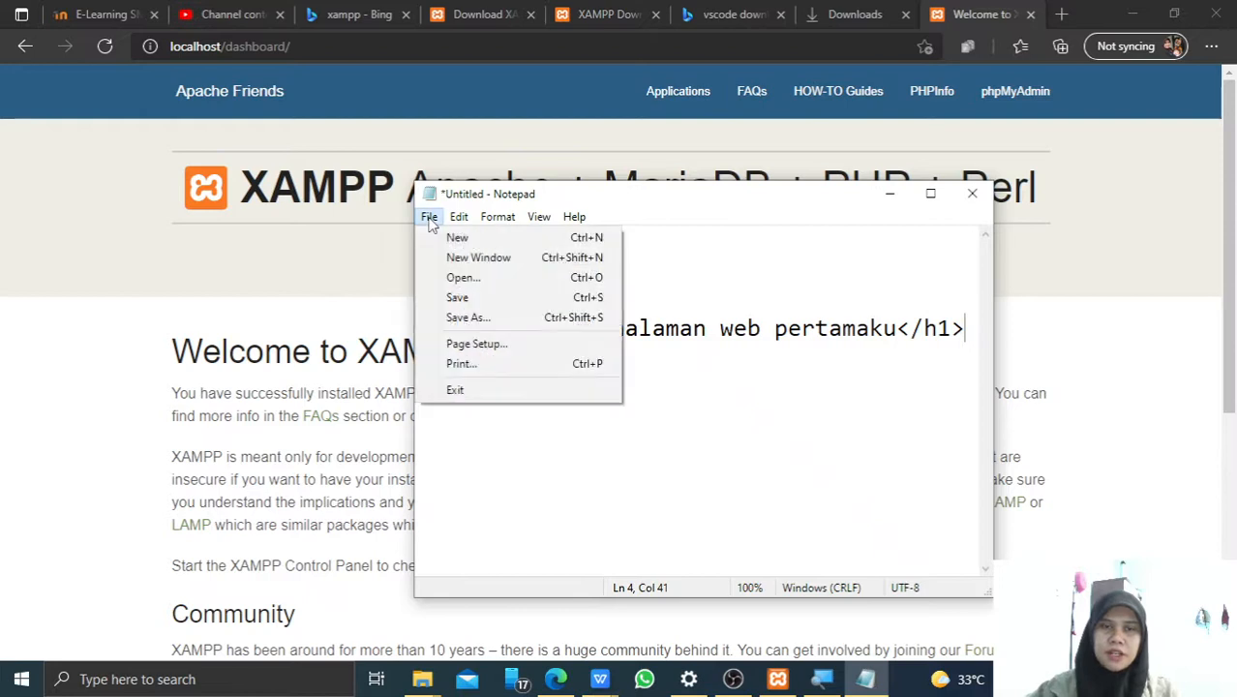
{"action": "left_click", "coordinate": [502, 324]}
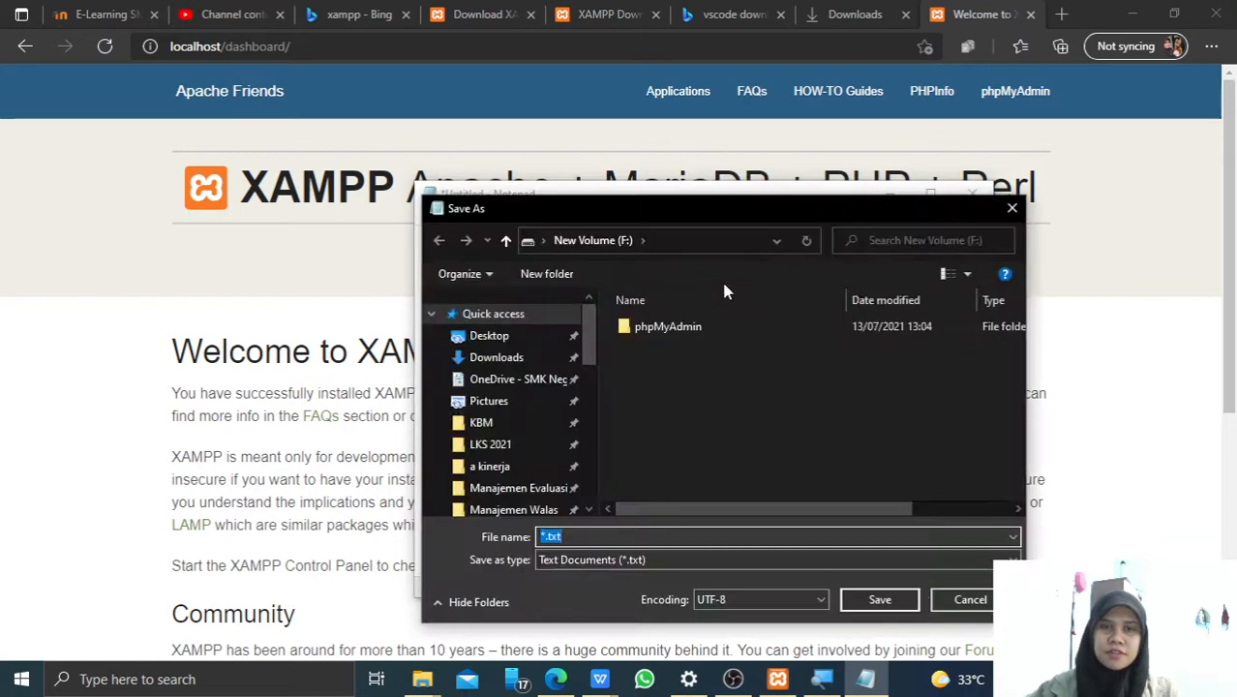
{"action": "left_click_drag", "start_coordinate": [765, 208], "coordinate": [729, 170]}
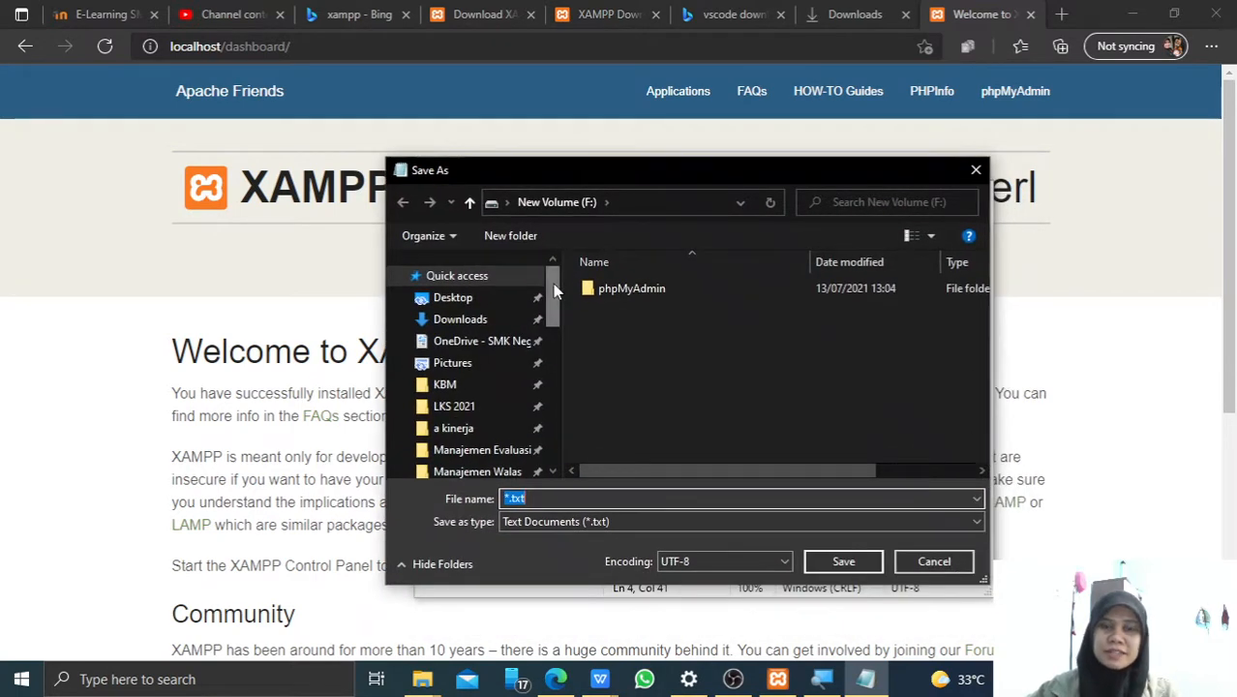
Navigate through Local Disk (C:) and xampp into the htdocs folder.
{"action": "left_click_drag", "start_coordinate": [554, 285], "coordinate": [545, 420]}
{"action": "left_click", "coordinate": [491, 349]}
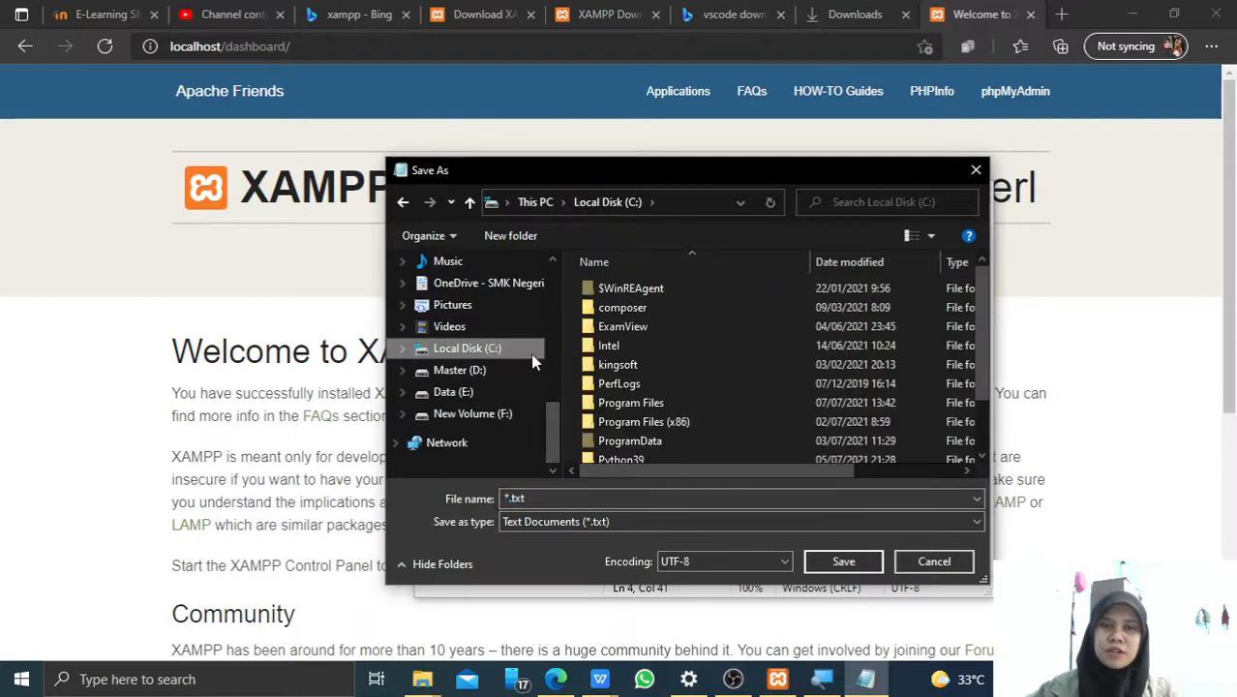
{"action": "scroll", "coordinate": [620, 378], "scroll_direction": "down", "scroll_amount": 1}
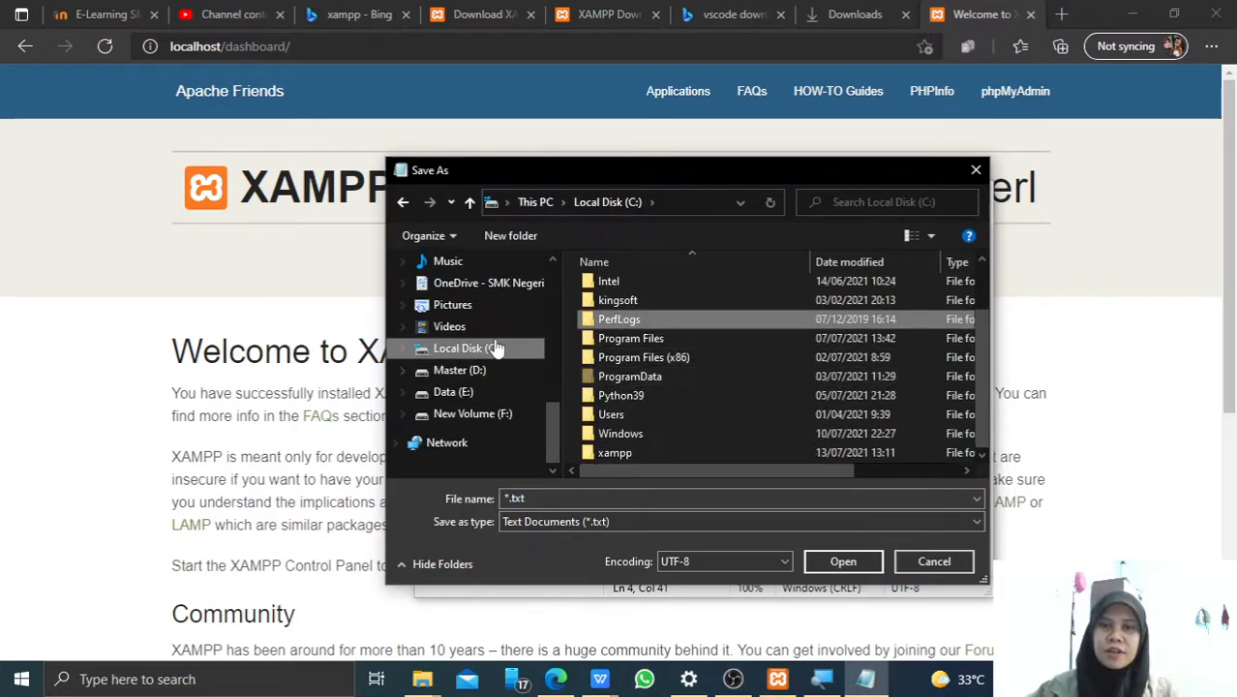
{"action": "left_click", "coordinate": [467, 349]}
{"action": "scroll", "coordinate": [629, 339], "scroll_direction": "down", "scroll_amount": 1}
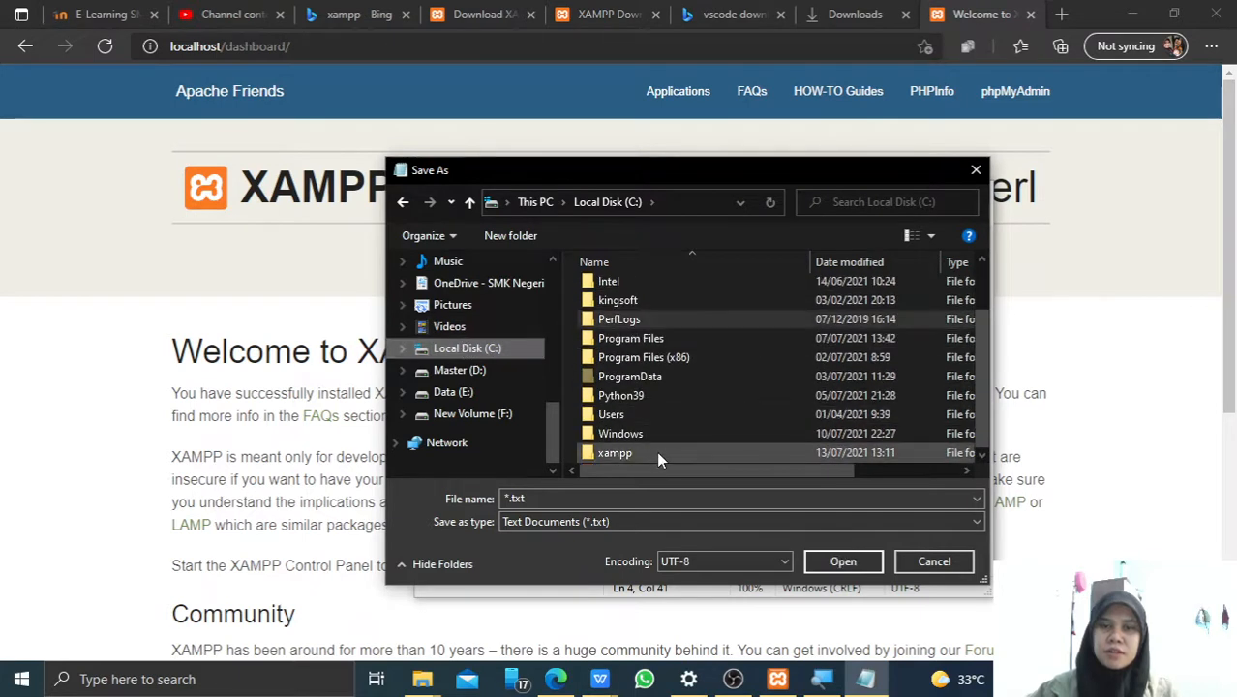
{"action": "double_click", "coordinate": [615, 453]}
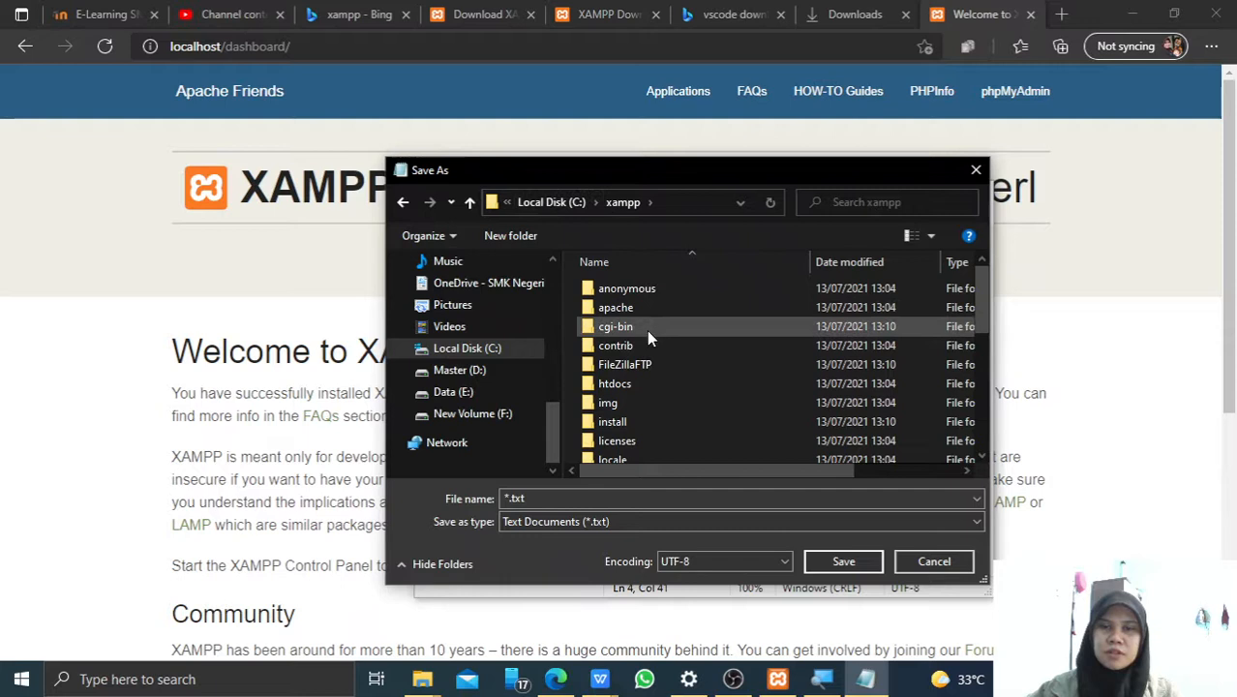
{"action": "left_click", "coordinate": [626, 390]}
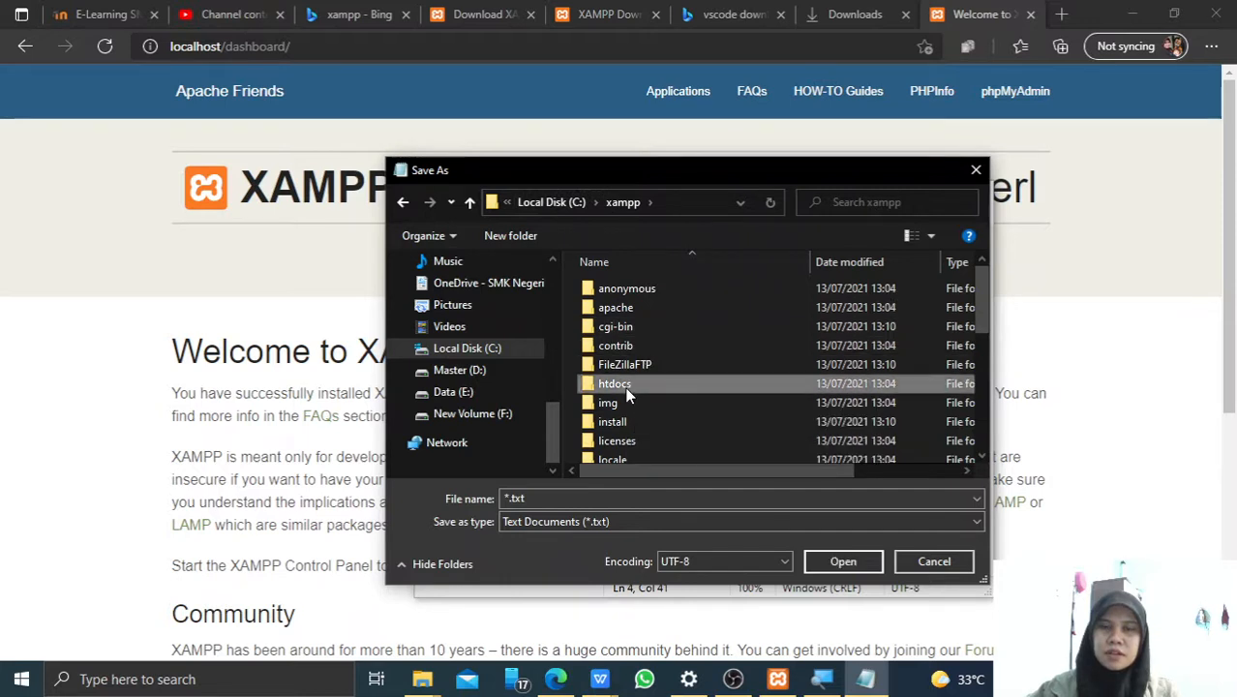
{"action": "double_click", "coordinate": [626, 385]}
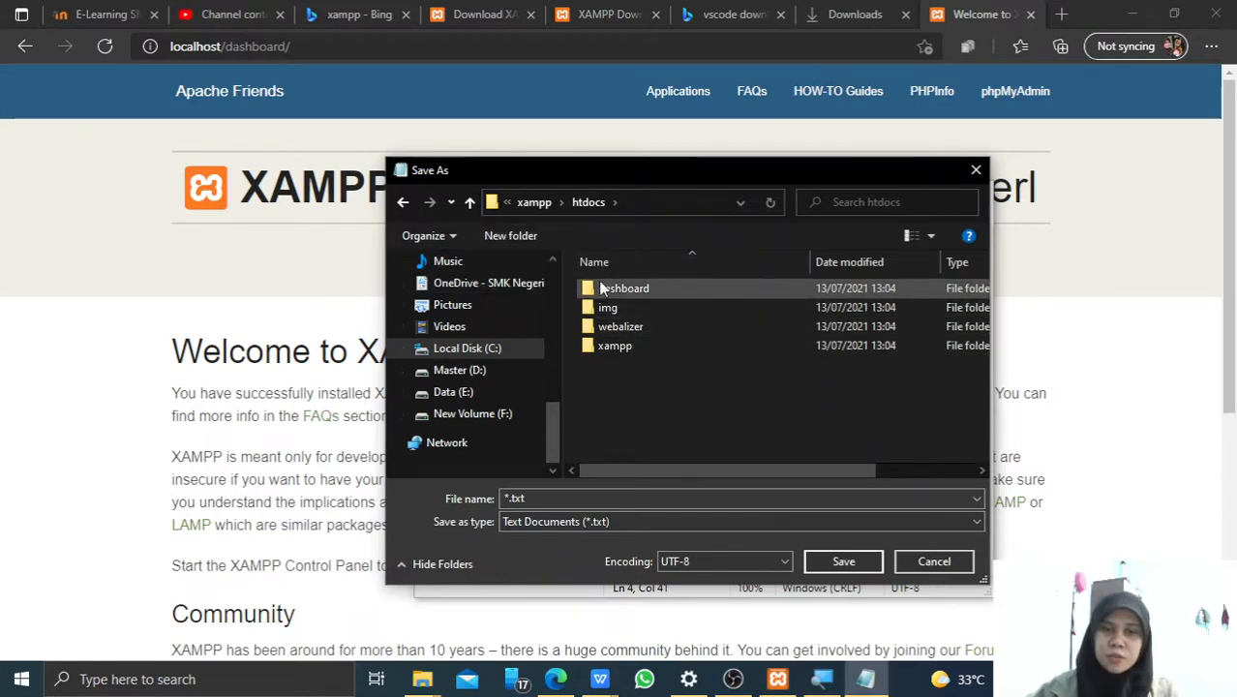
Create a new folder named 'test' inside htdocs and open it.
{"action": "left_click", "coordinate": [511, 237]}
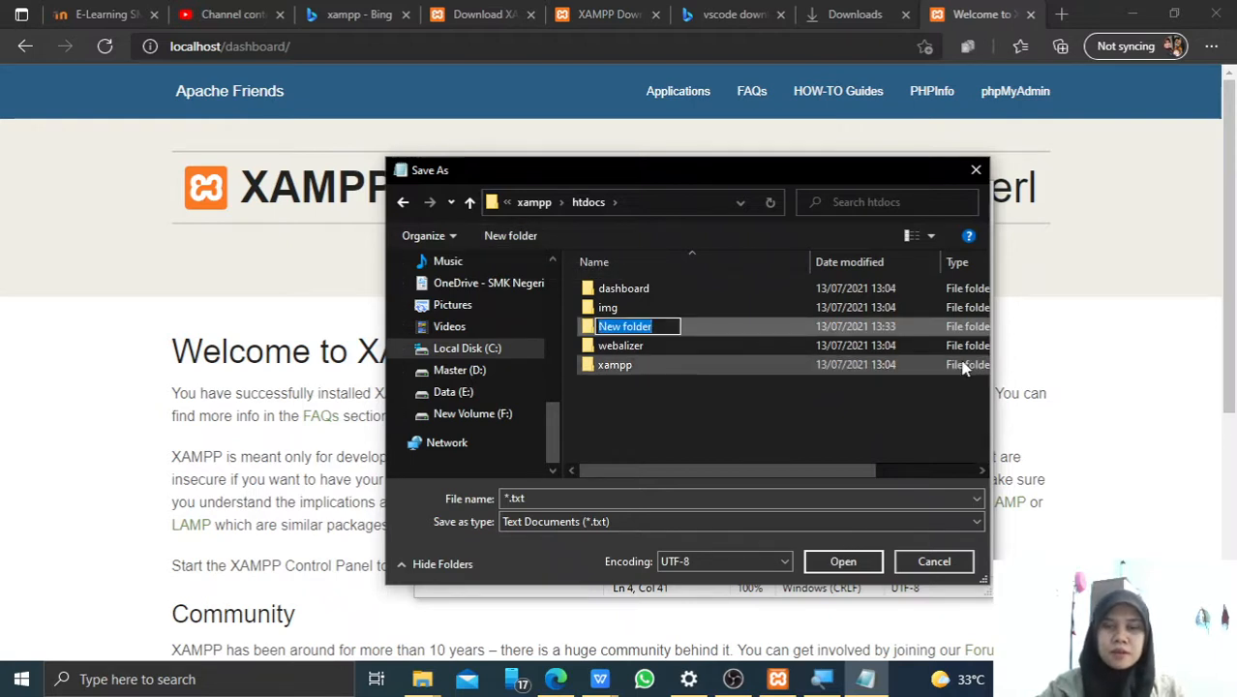
{"action": "type", "text": "test"}
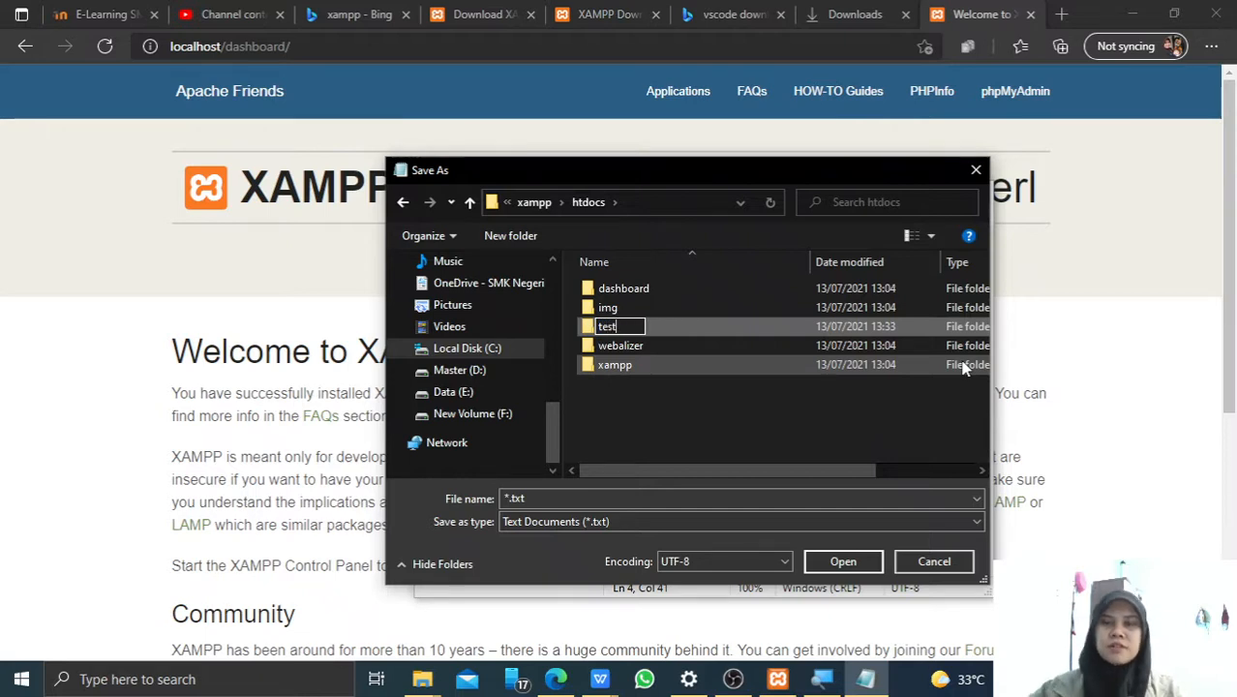
{"action": "left_click", "coordinate": [669, 331]}
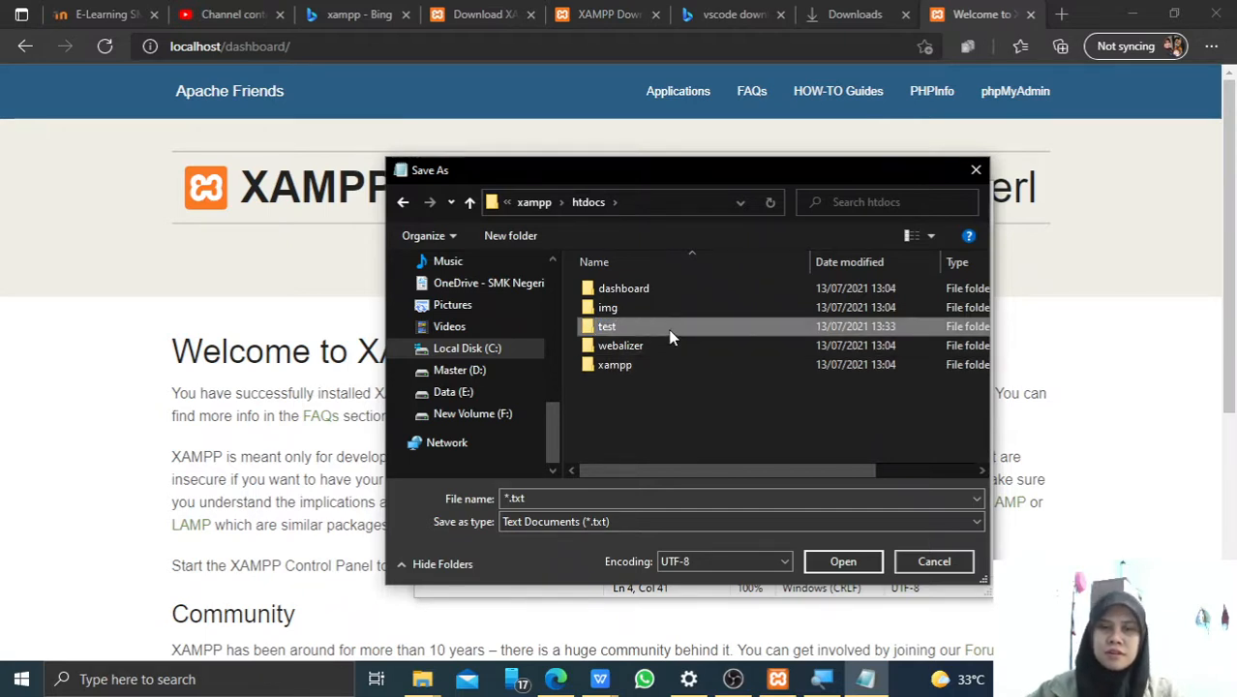
{"action": "double_click", "coordinate": [605, 328]}
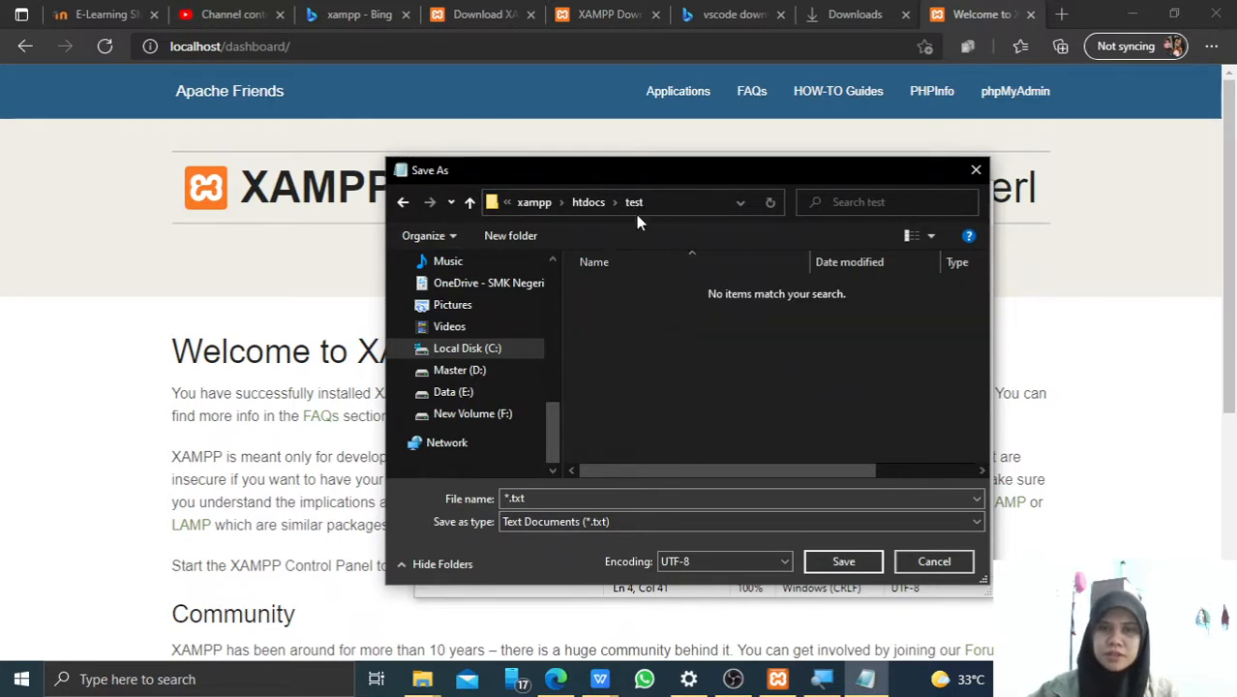
{"action": "left_click", "coordinate": [585, 205]}
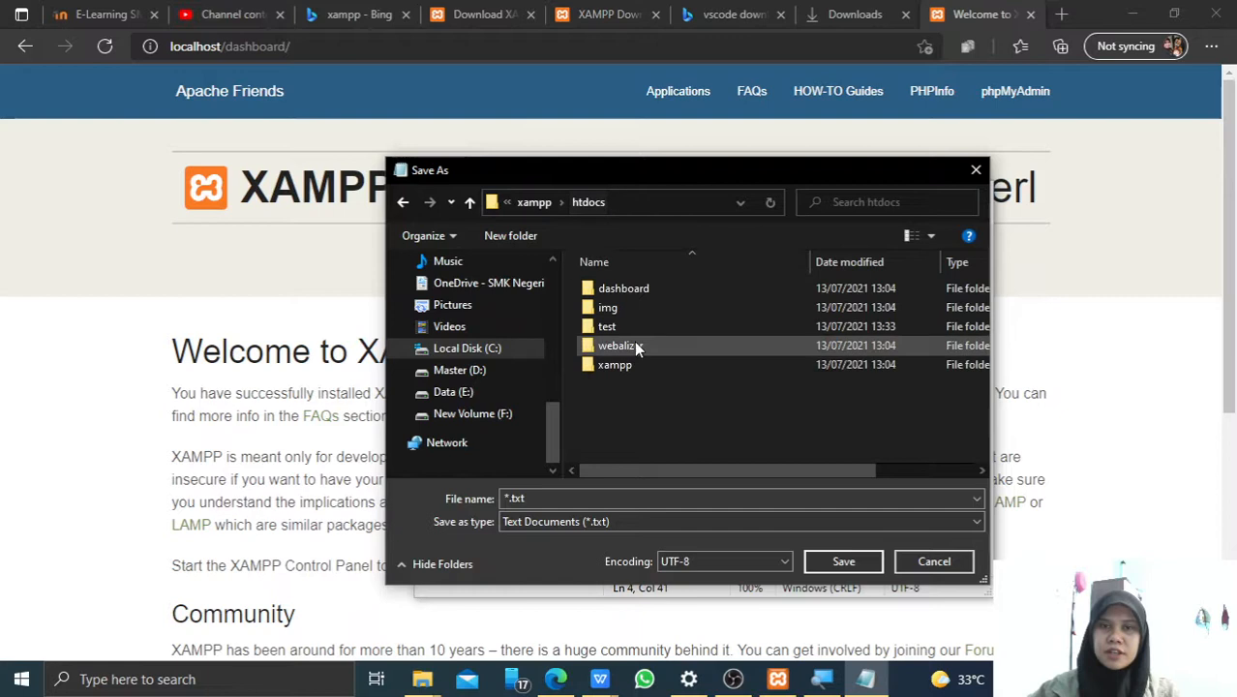
{"action": "left_click", "coordinate": [621, 327]}
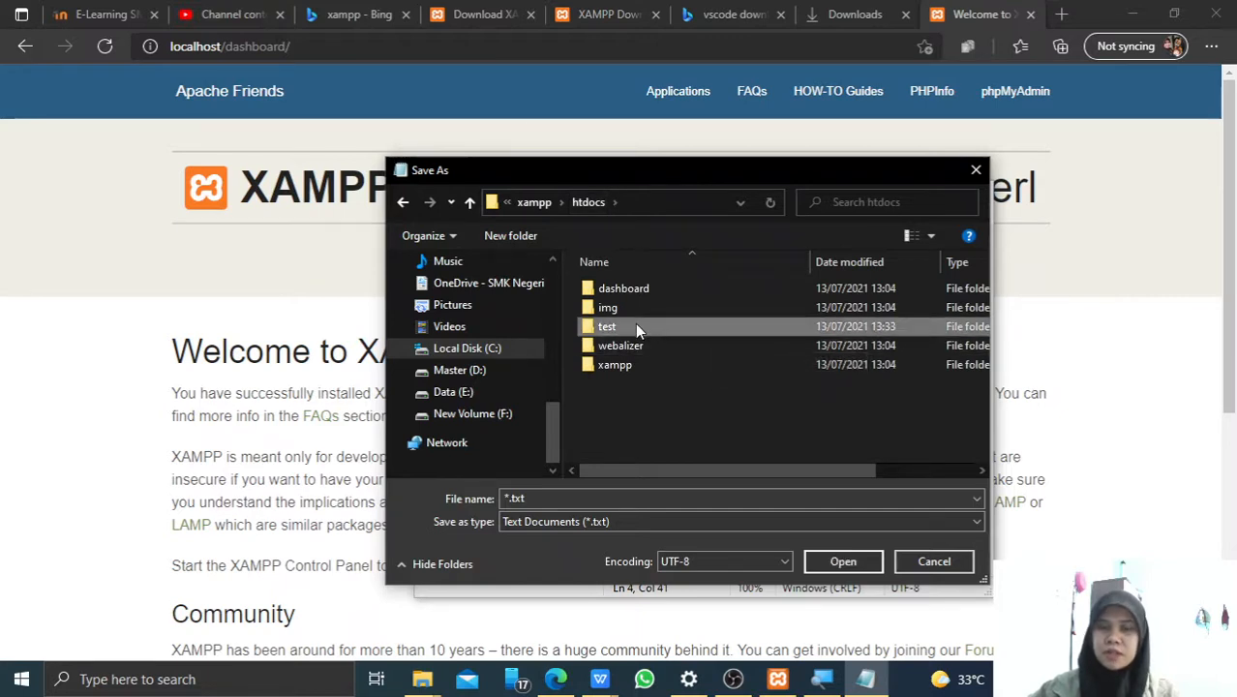
{"action": "double_click", "coordinate": [615, 326]}
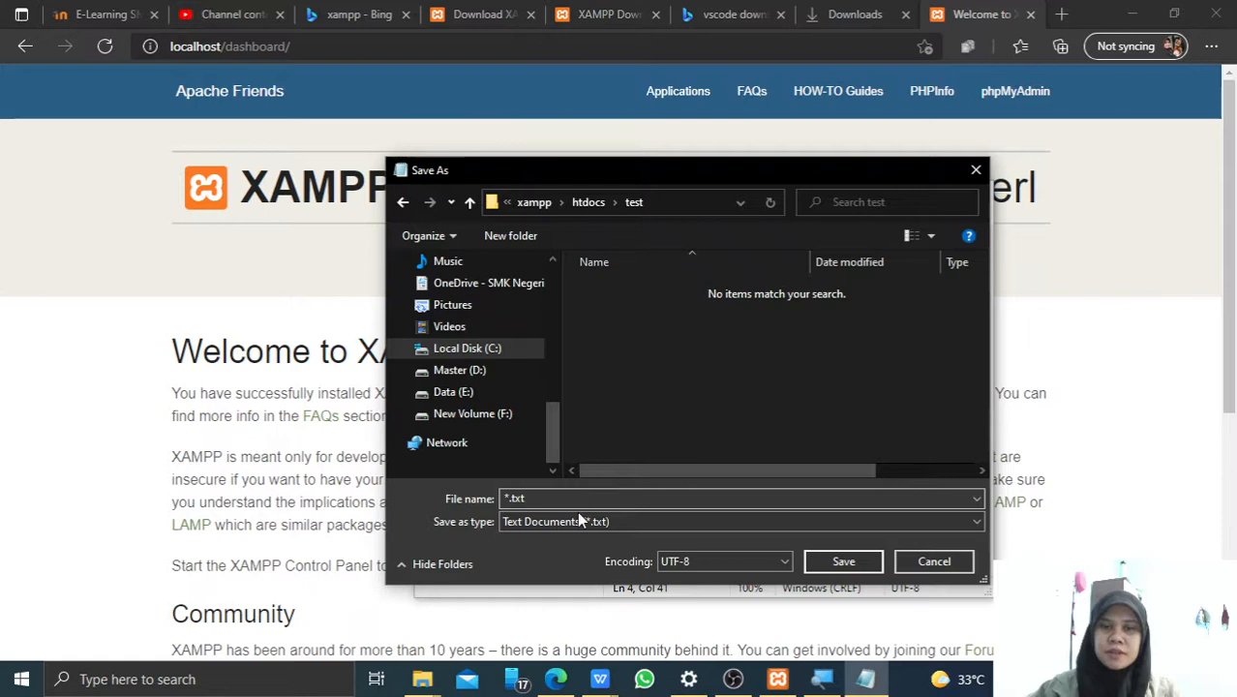
{"action": "left_click", "coordinate": [537, 521]}
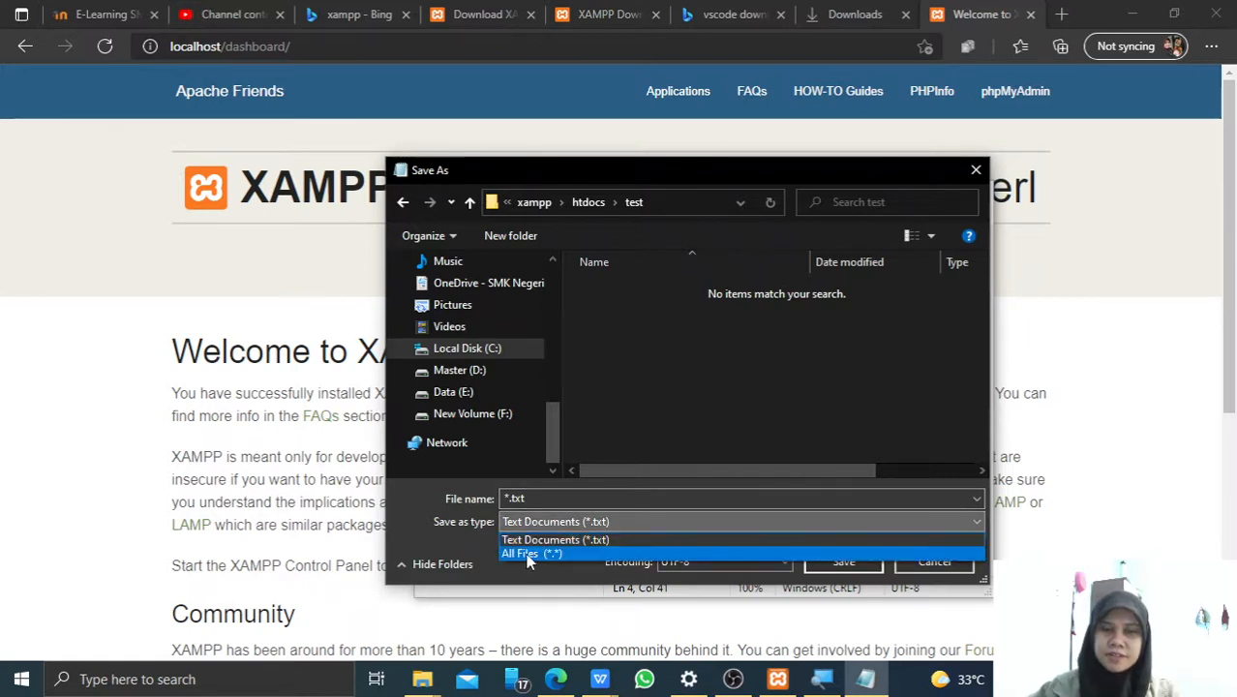
Save as index.html with All Files (*.*) type in the test folder, then switch to Edge.
{"action": "left_click", "coordinate": [530, 554]}
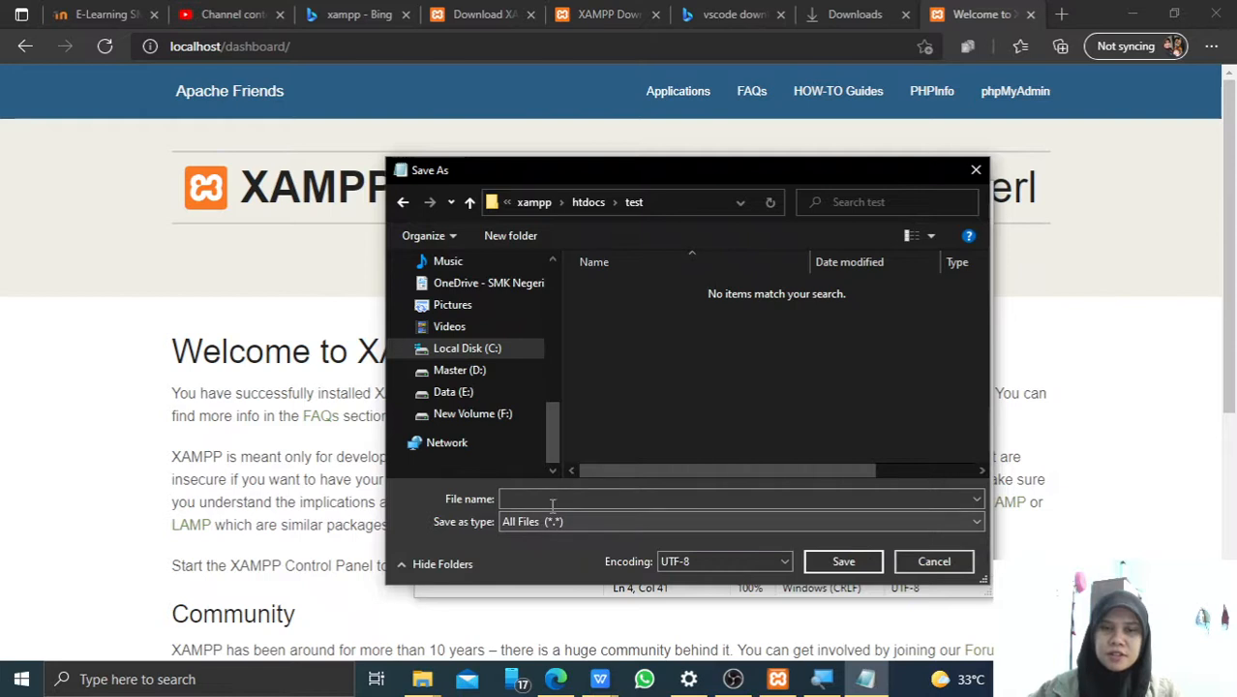
{"action": "left_click", "coordinate": [555, 497]}
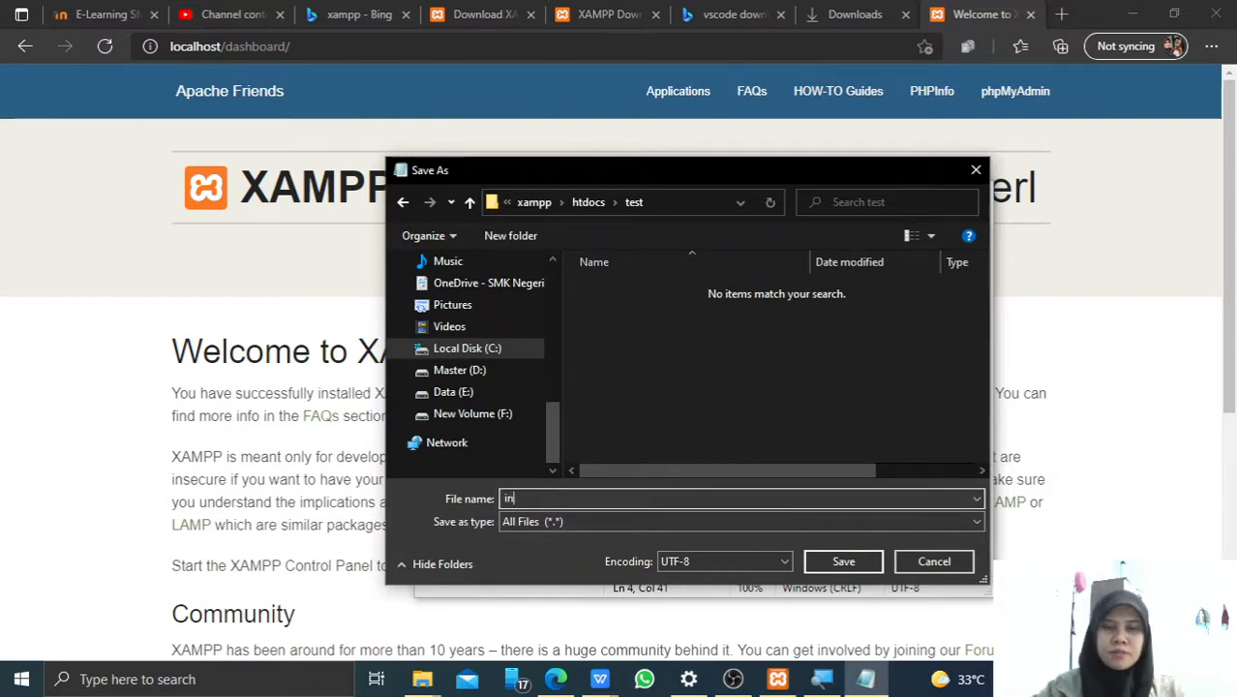
{"action": "type", "text": "index.html"}
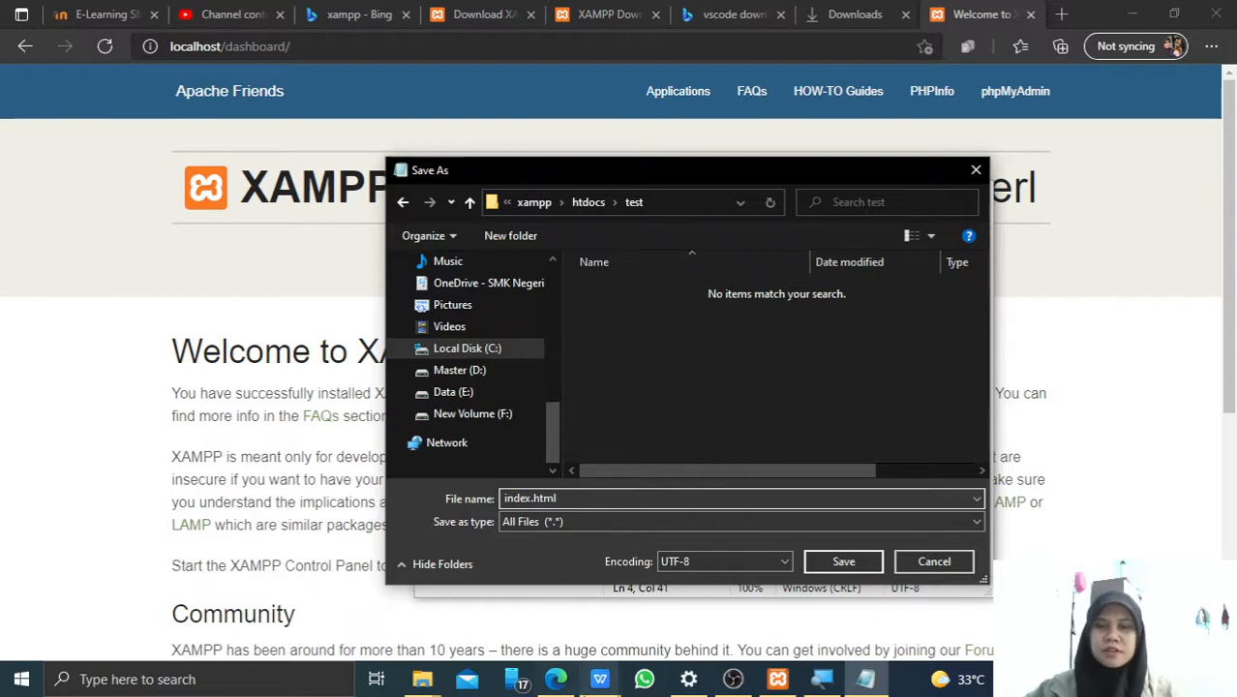
{"action": "left_click", "coordinate": [821, 679]}
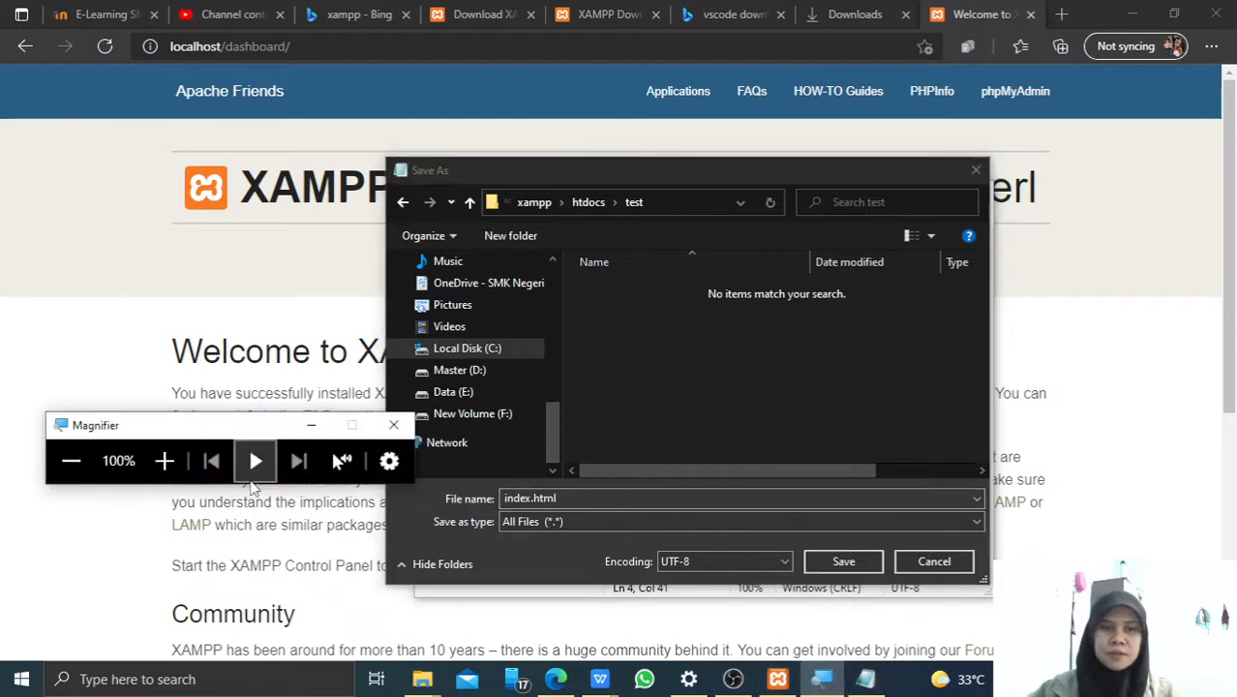
{"action": "left_click", "coordinate": [164, 461]}
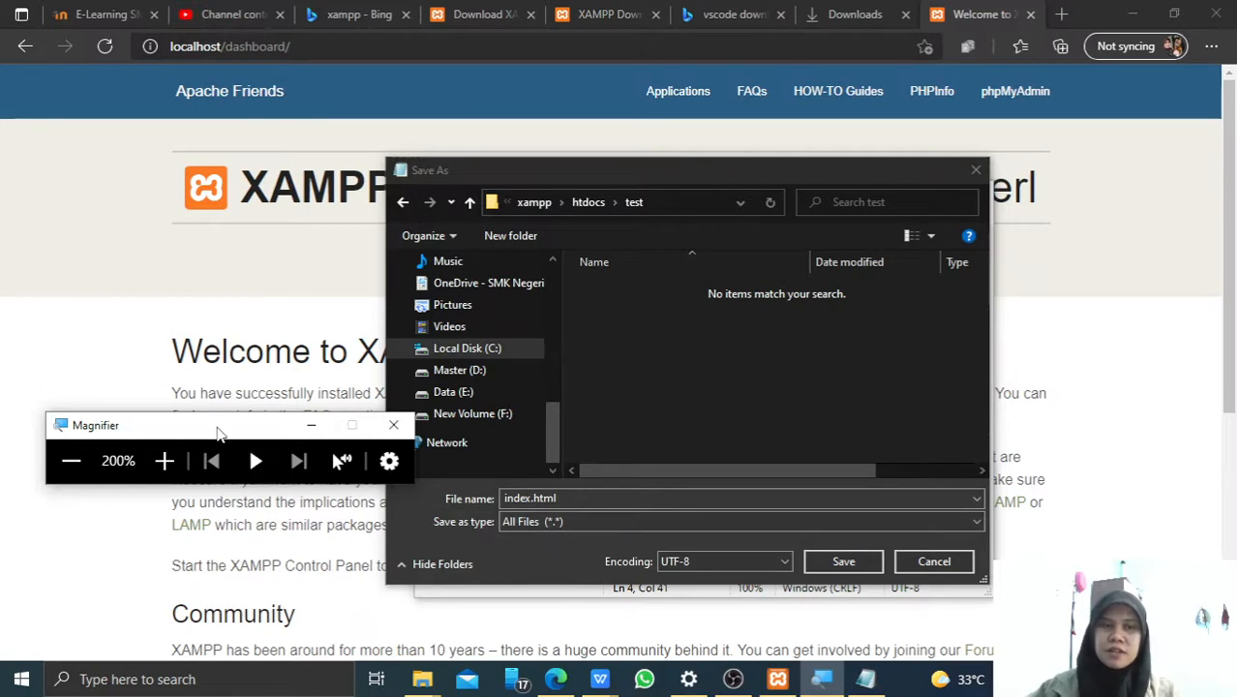
{"action": "left_click_drag", "start_coordinate": [226, 432], "coordinate": [448, 481]}
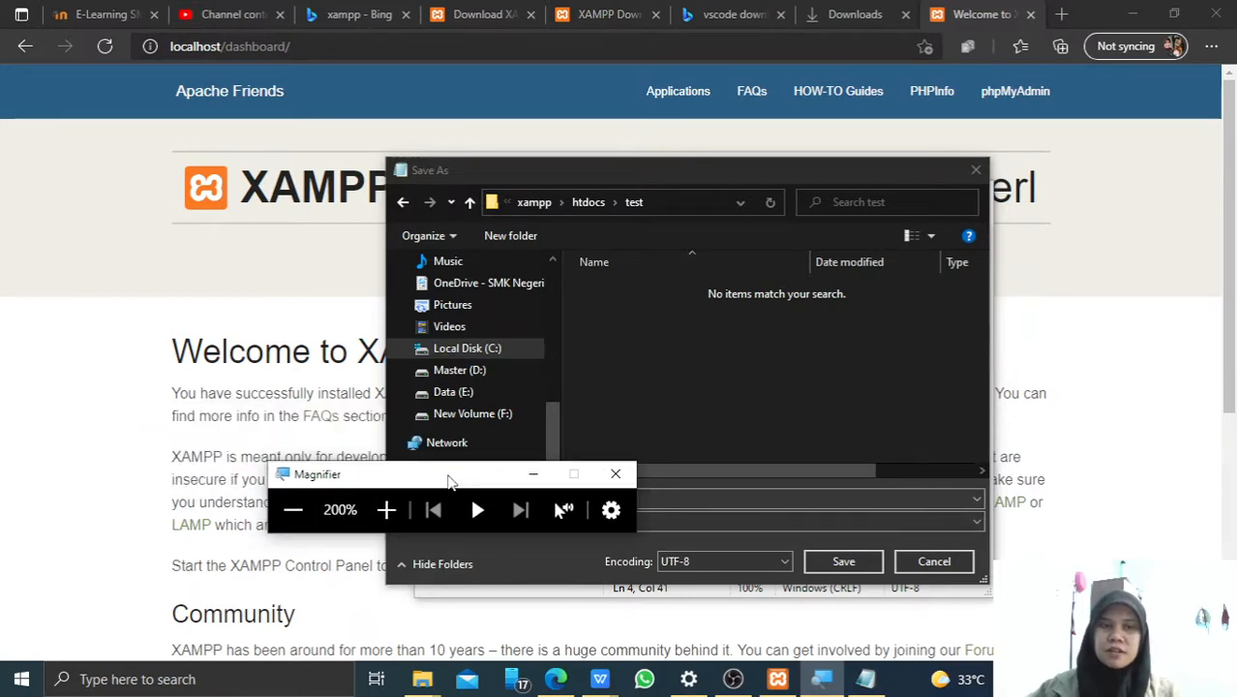
{"action": "left_click", "coordinate": [293, 510]}
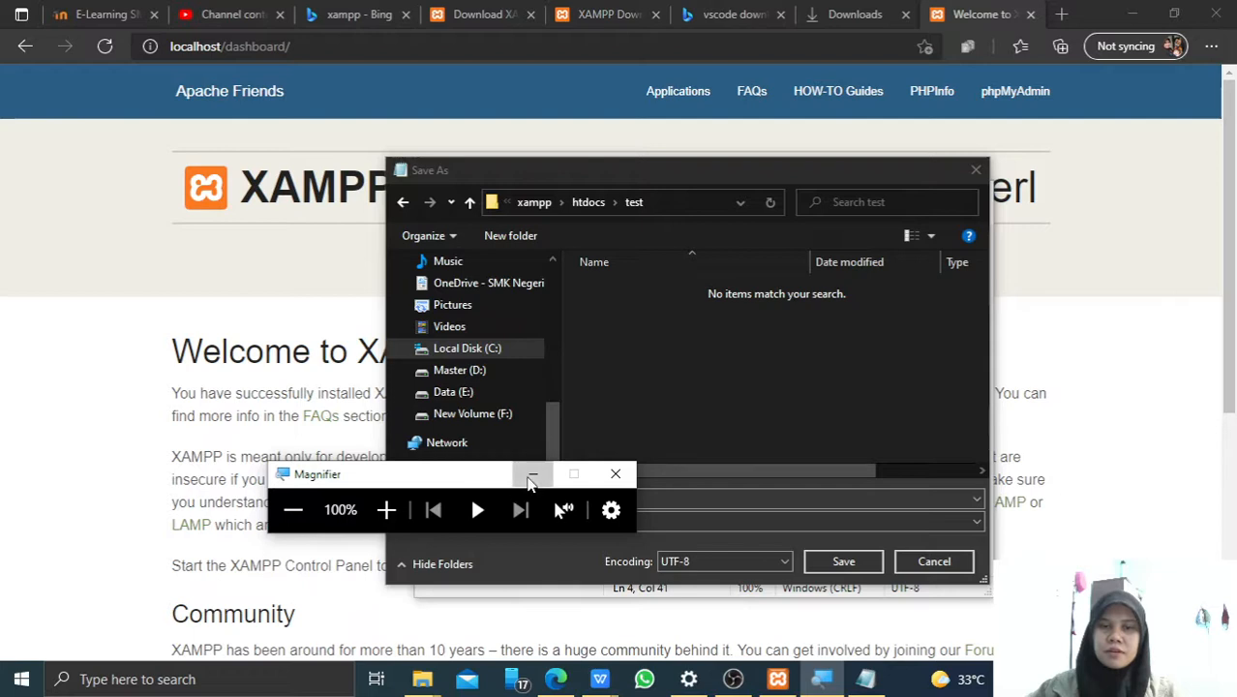
{"action": "left_click", "coordinate": [615, 473]}
{"action": "left_click", "coordinate": [660, 496]}
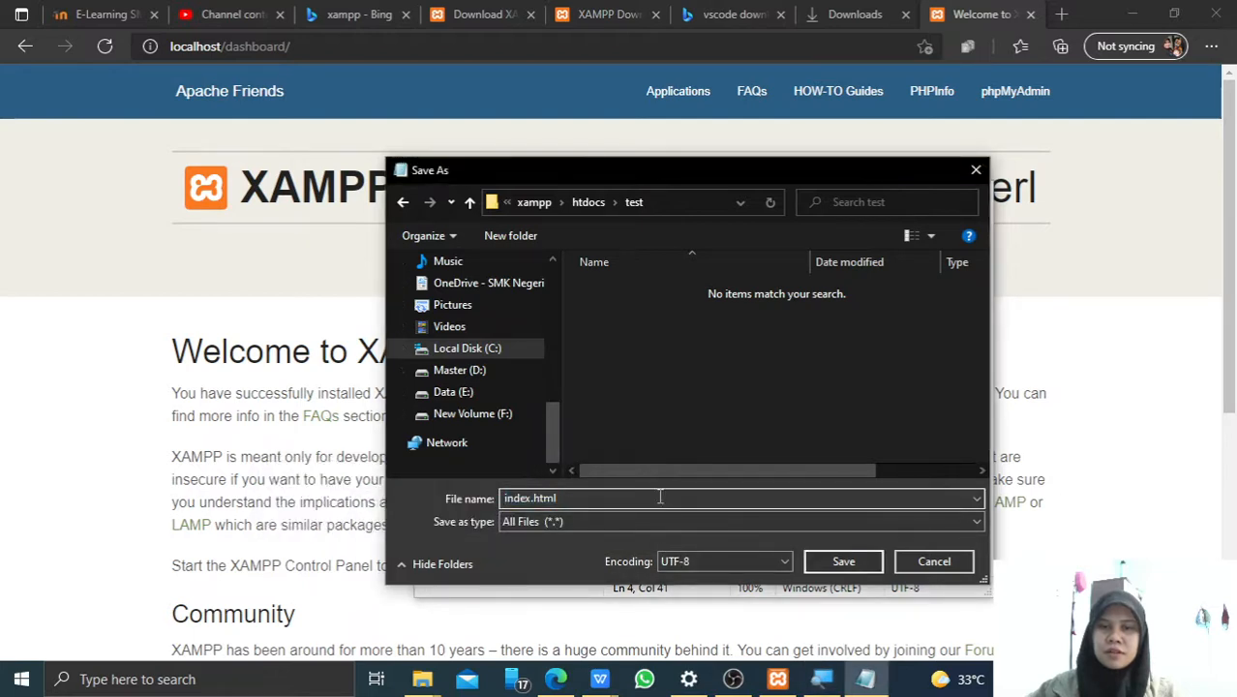
{"action": "left_click", "coordinate": [843, 563]}
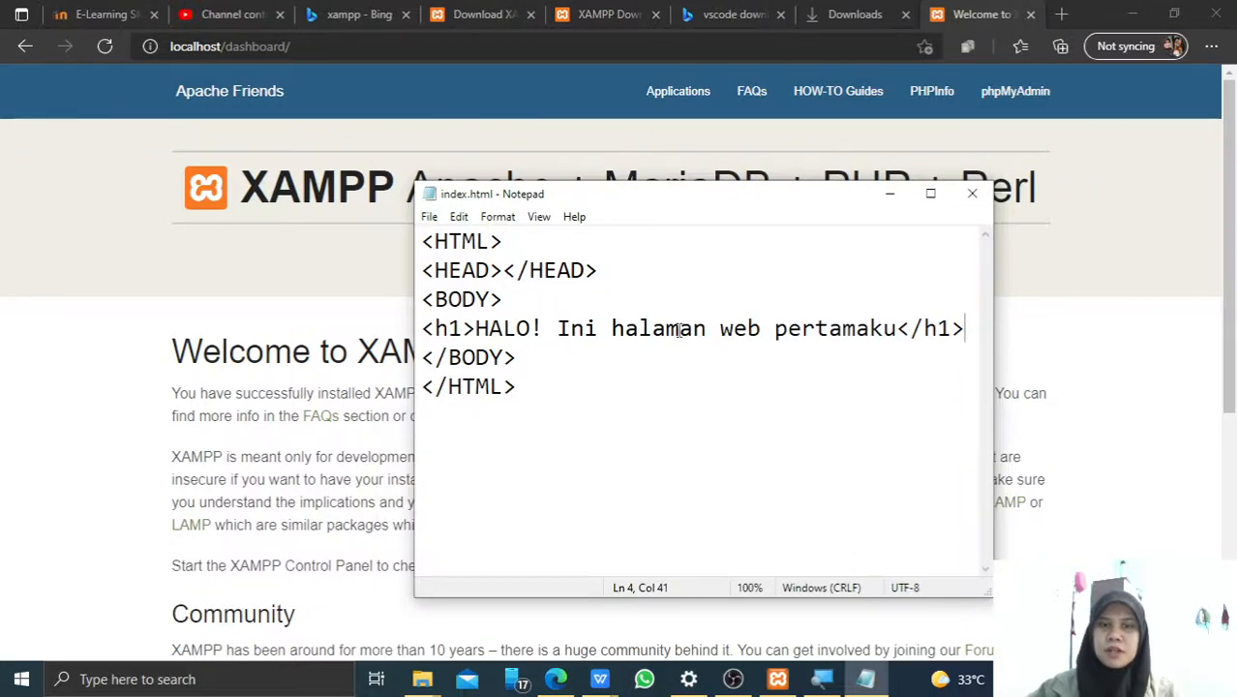
{"action": "left_click_drag", "start_coordinate": [518, 387], "coordinate": [423, 241]}
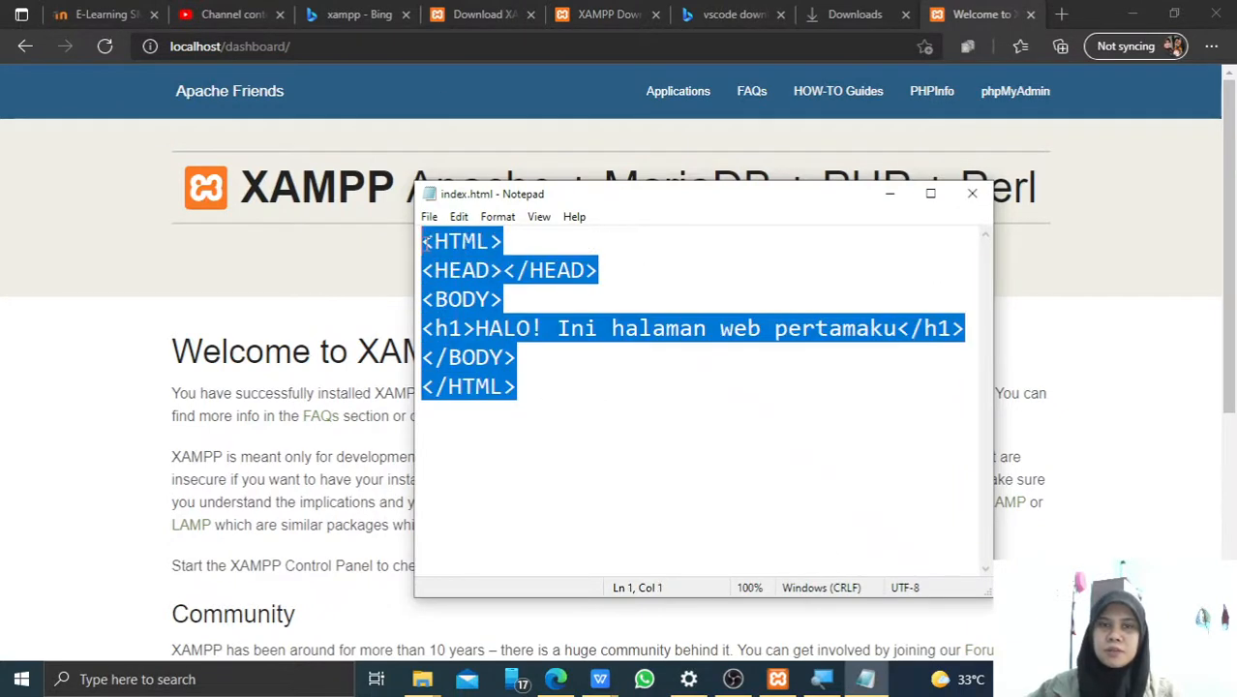
{"action": "left_click", "coordinate": [404, 77]}
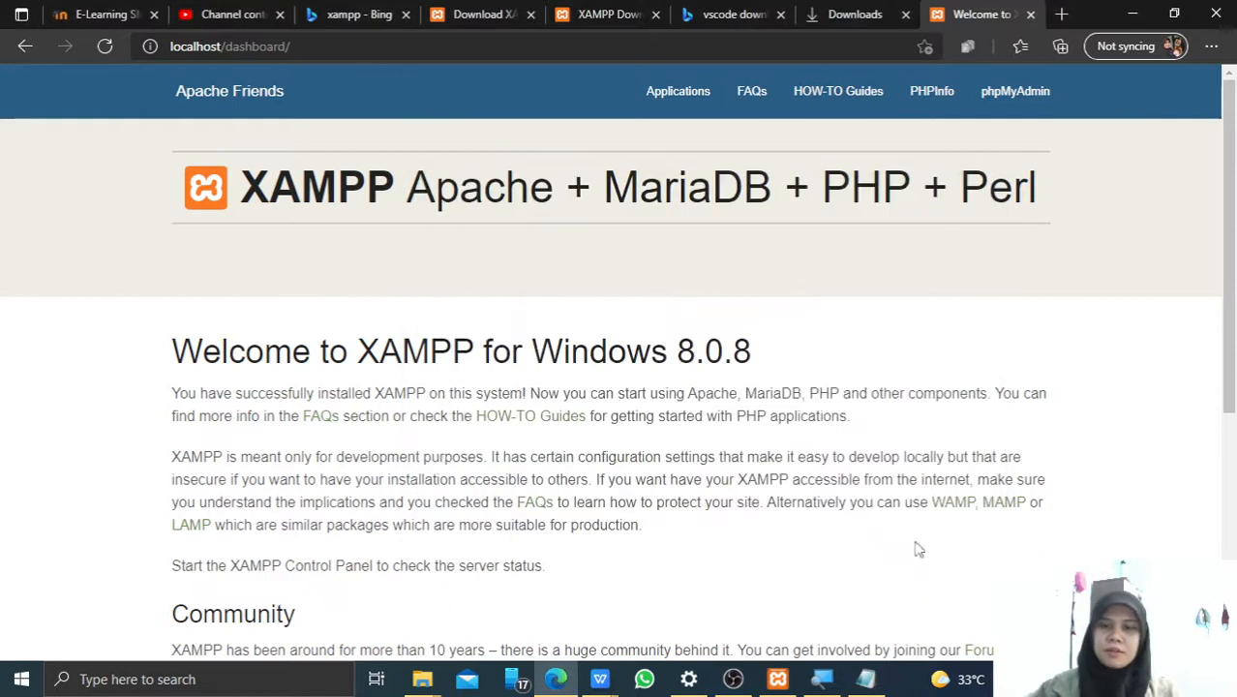
Replace the address with localhost/test/index.html and load it to render the HALO! heading.
{"action": "left_click", "coordinate": [822, 681]}
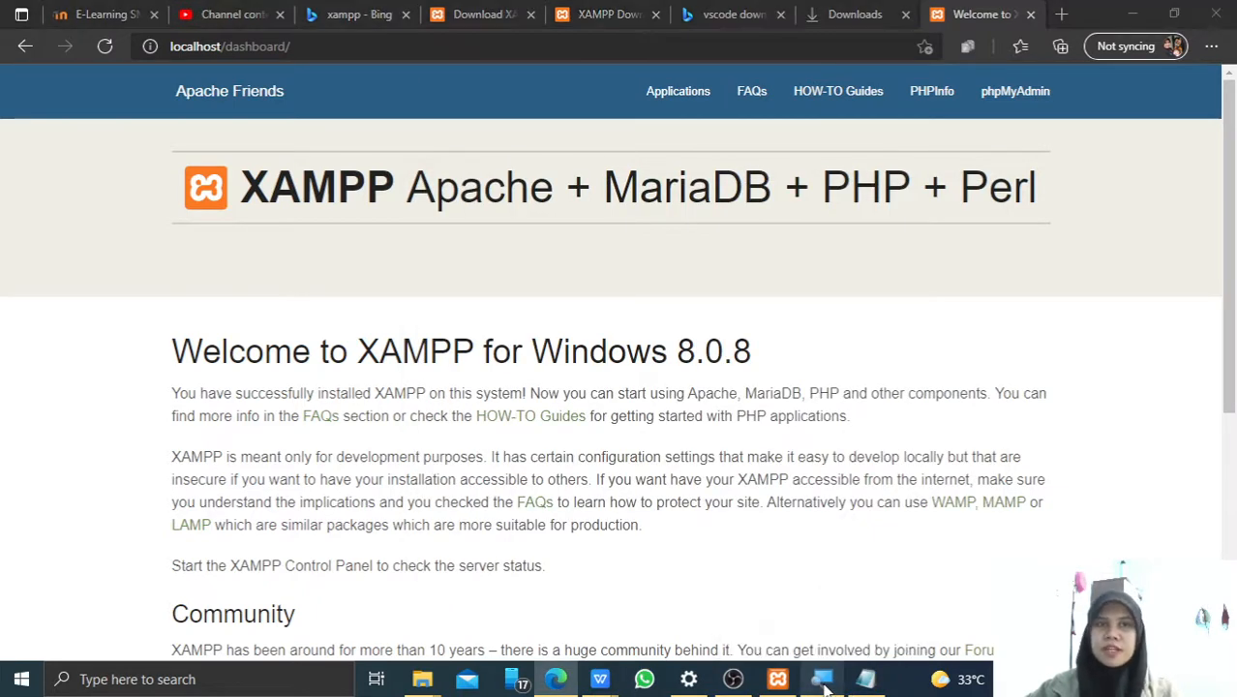
{"action": "left_click", "coordinate": [386, 511]}
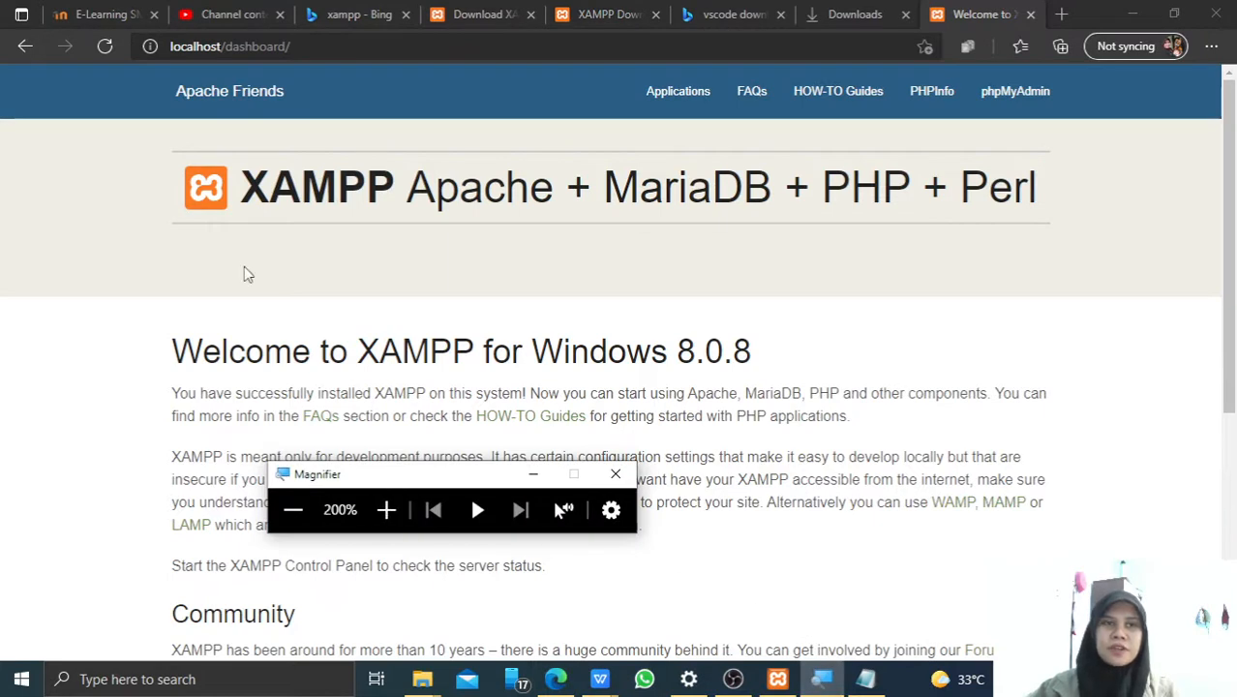
{"action": "left_click", "coordinate": [194, 254]}
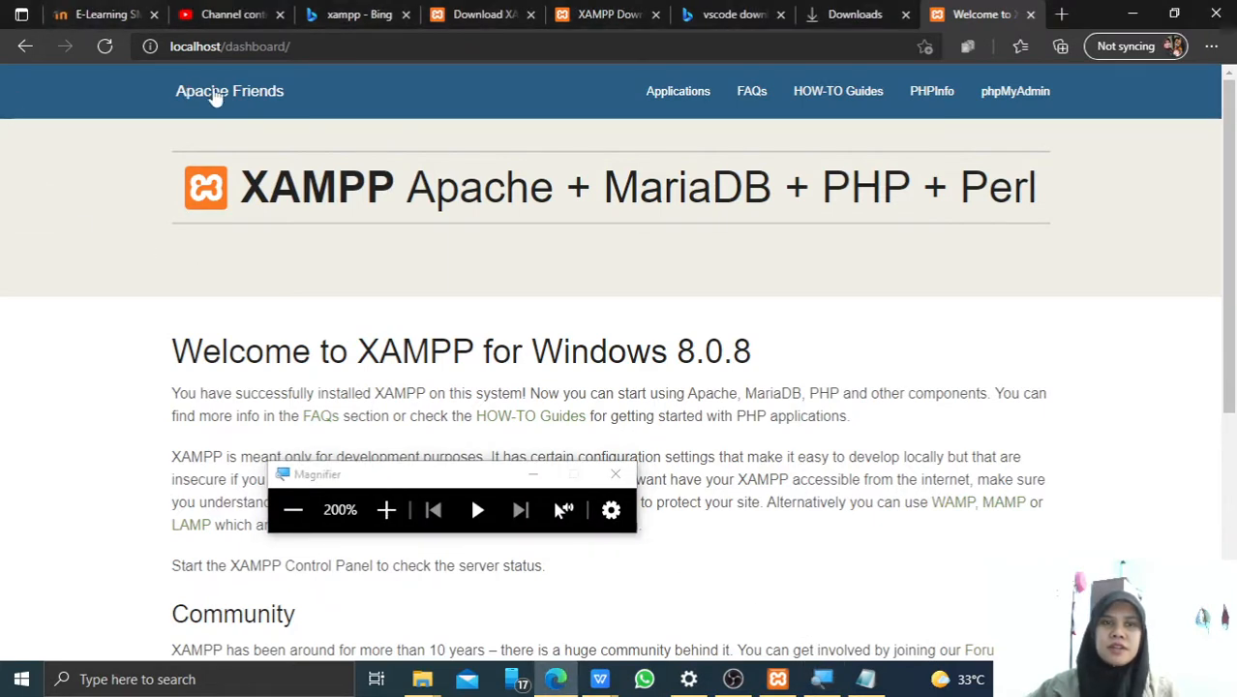
{"action": "left_click", "coordinate": [319, 43]}
{"action": "left_click", "coordinate": [322, 43]}
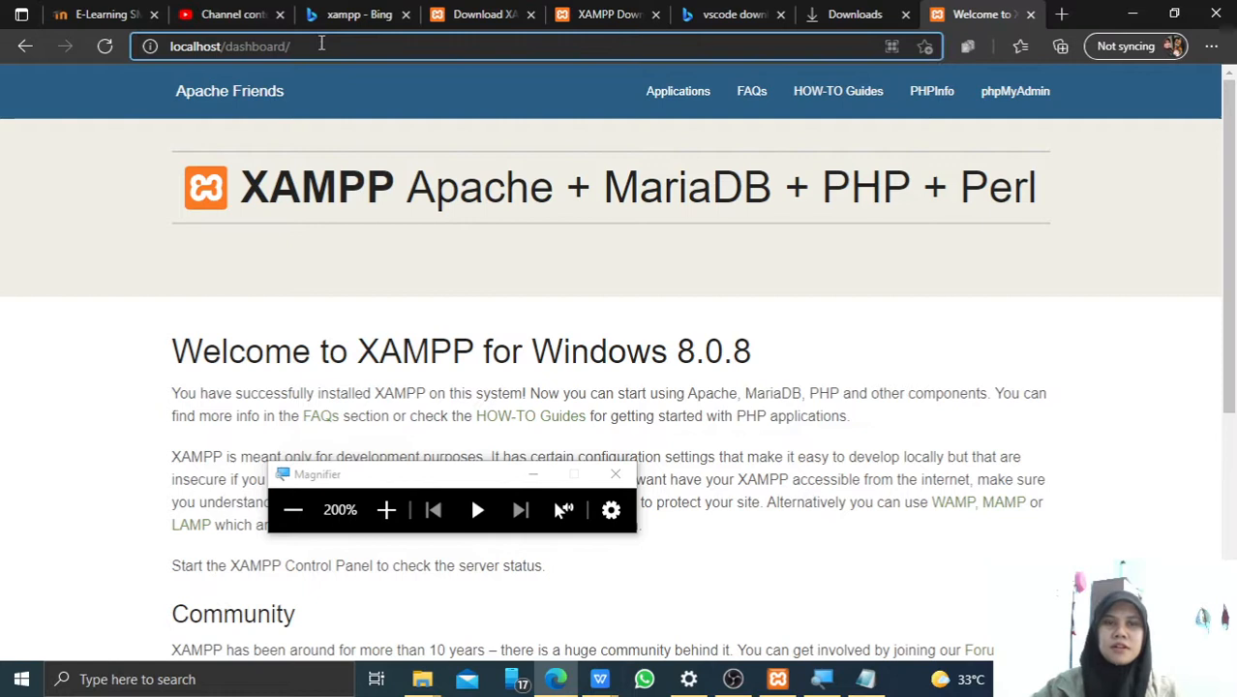
{"action": "key", "text": "ctrl+a"}
{"action": "key", "text": "BackSpace"}
{"action": "type", "text": "loc"}
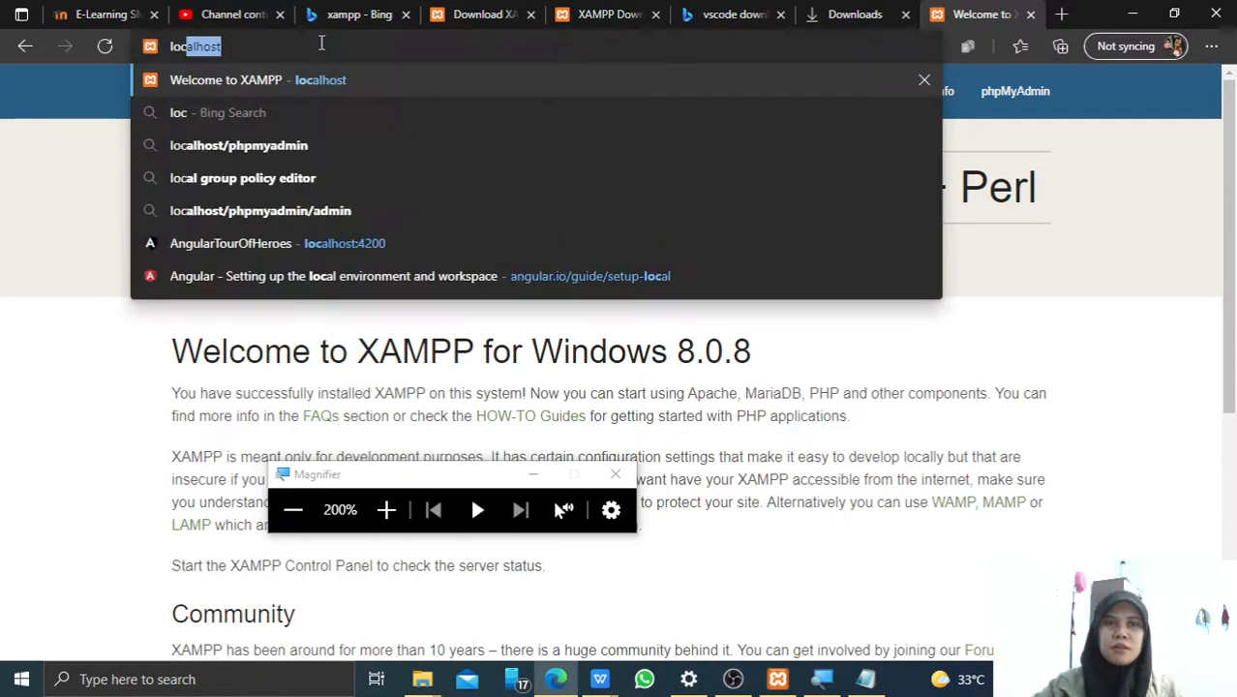
{"action": "type", "text": "alho"}
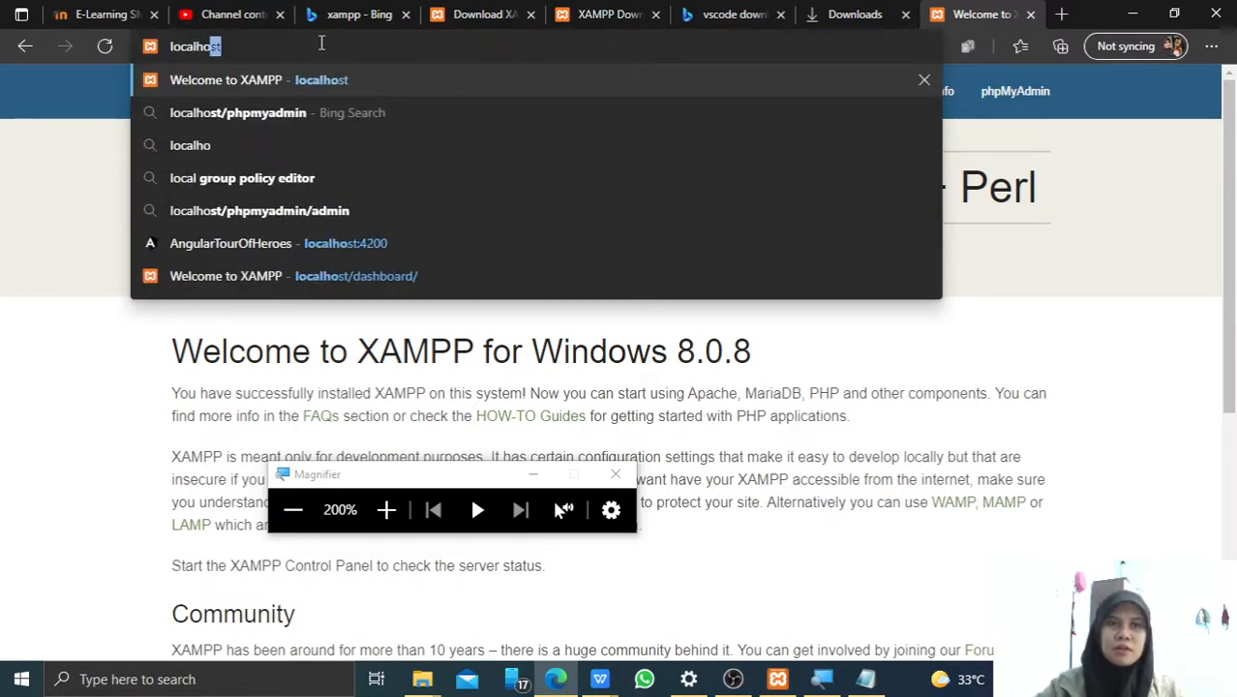
{"action": "type", "text": "st/test"}
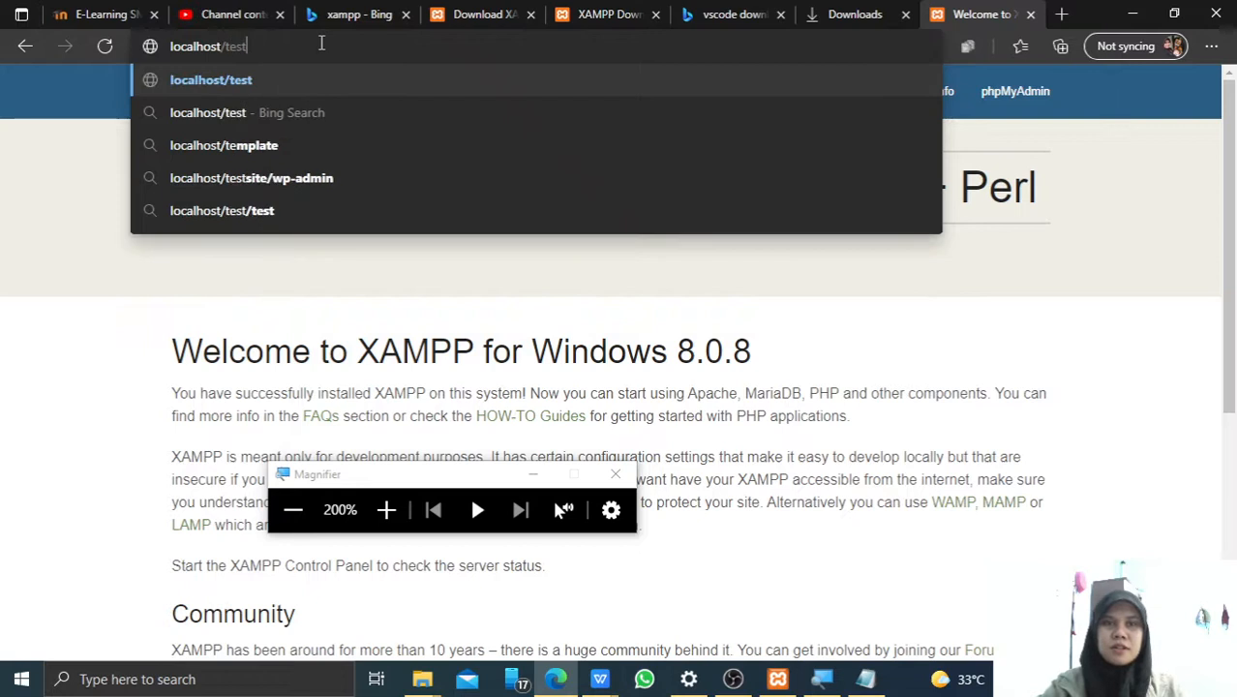
{"action": "type", "text": "/"}
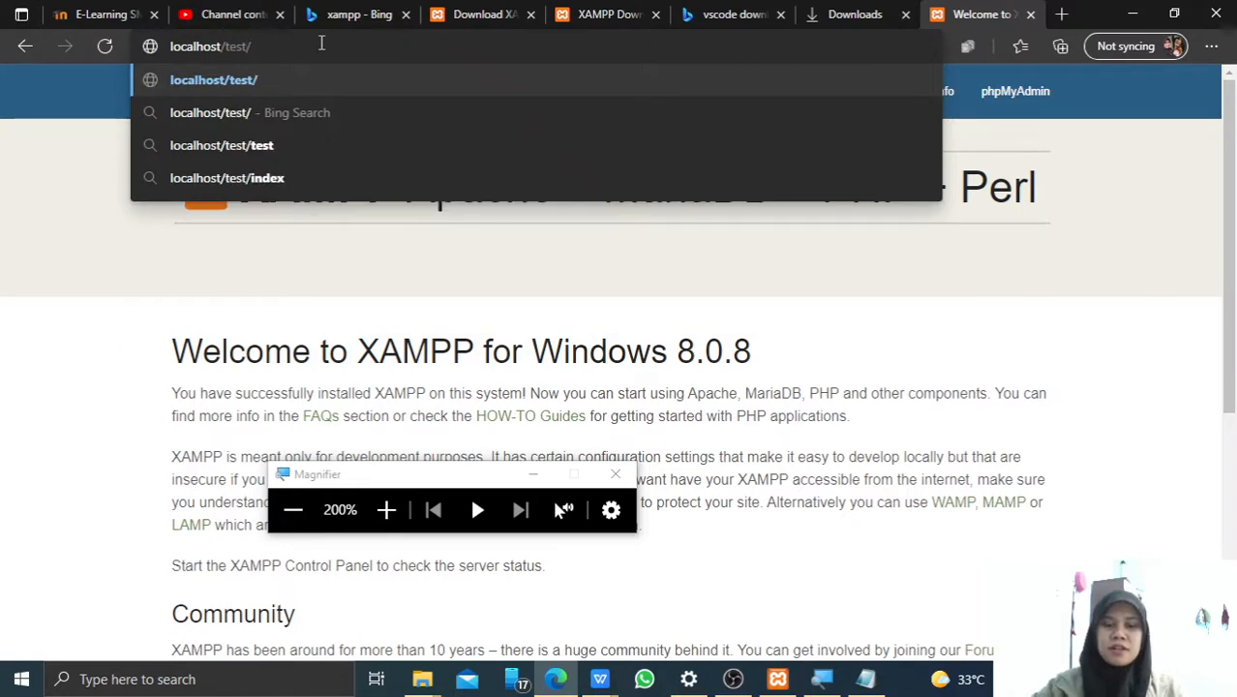
{"action": "type", "text": "index.html"}
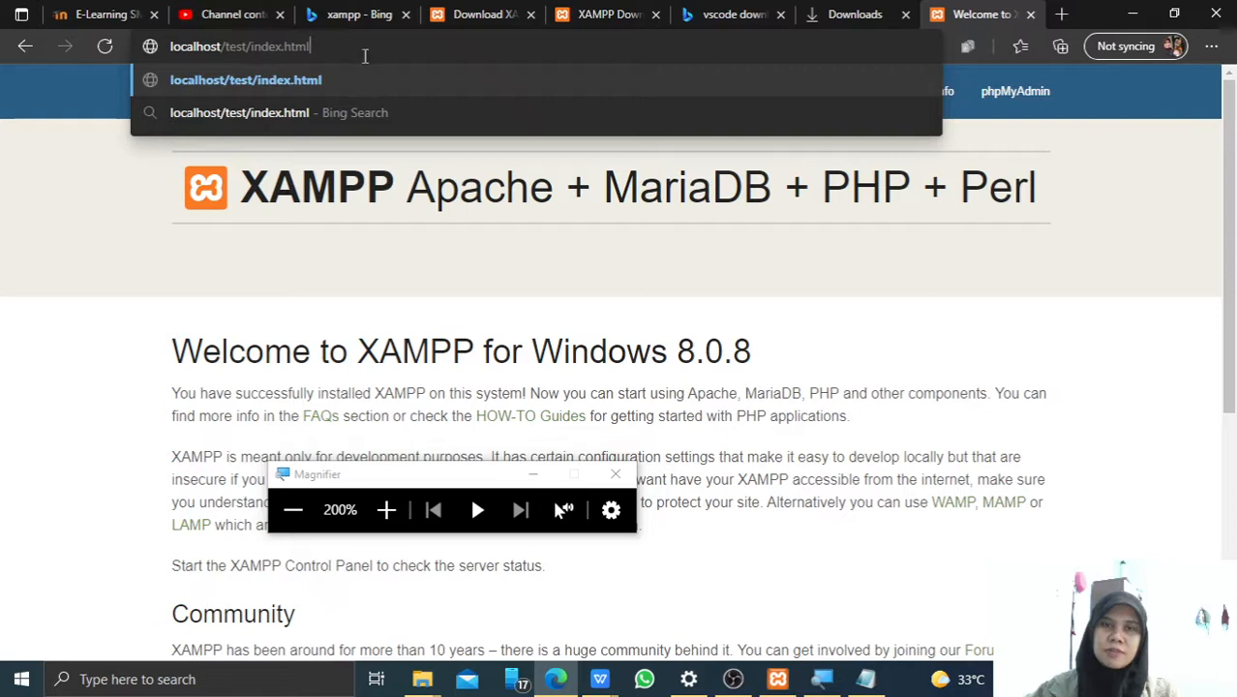
{"action": "key", "text": "Return"}
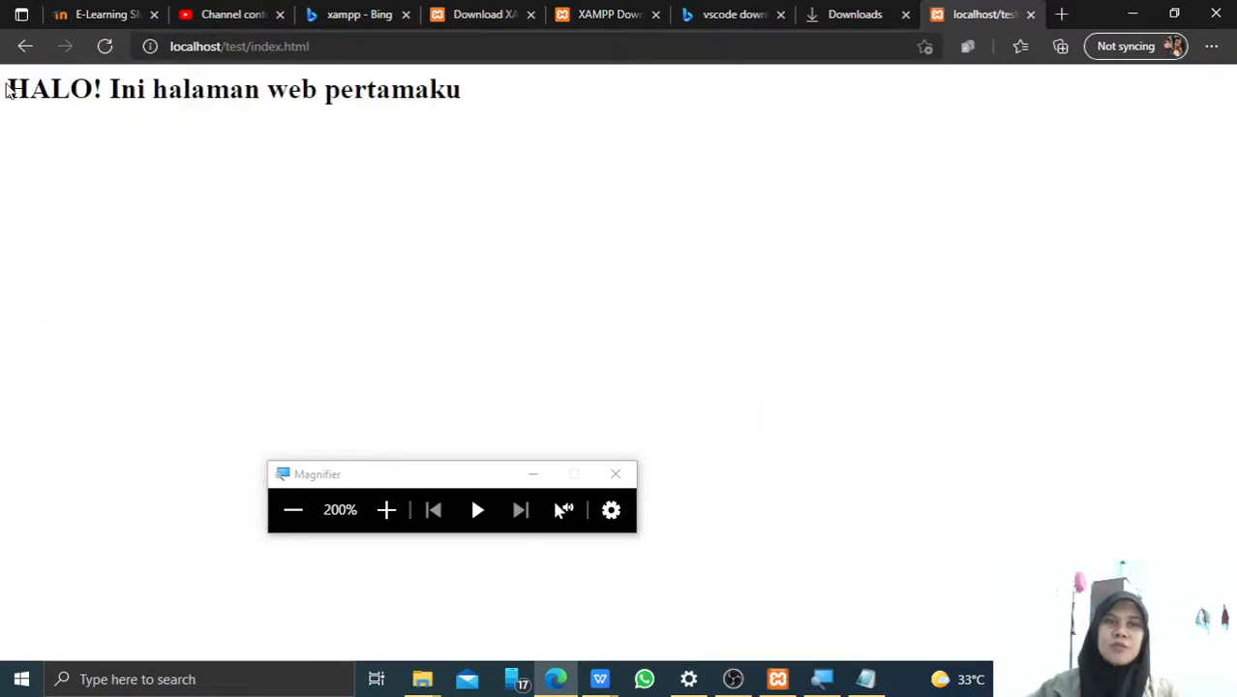
Check Apache is running in the XAMPP Control Panel, then select the /test/index.html path.
{"action": "left_click_drag", "start_coordinate": [7, 89], "coordinate": [469, 113]}
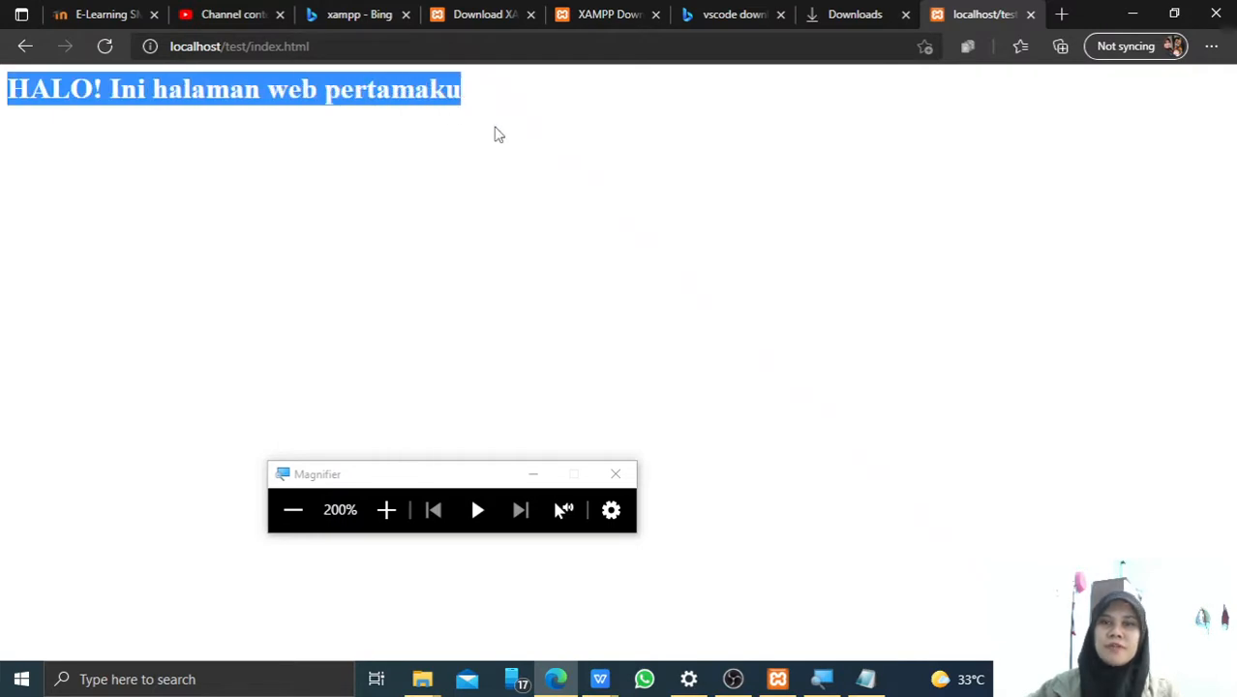
{"action": "left_click", "coordinate": [497, 133]}
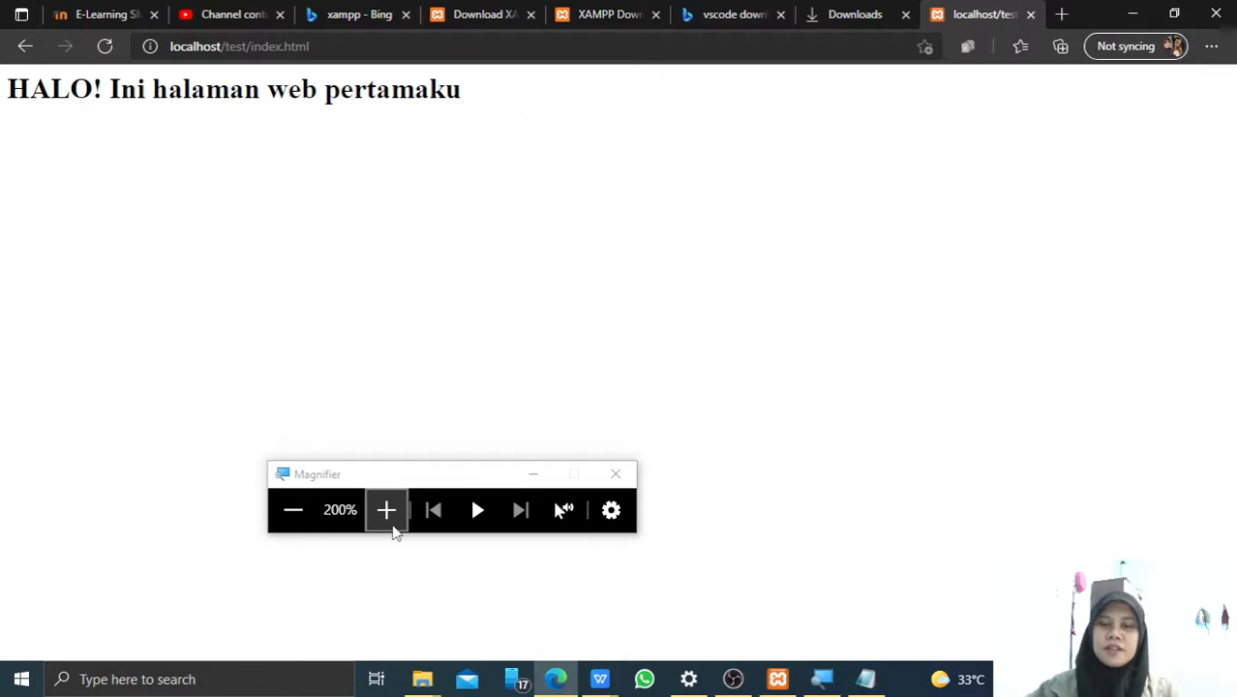
{"action": "left_click", "coordinate": [293, 509]}
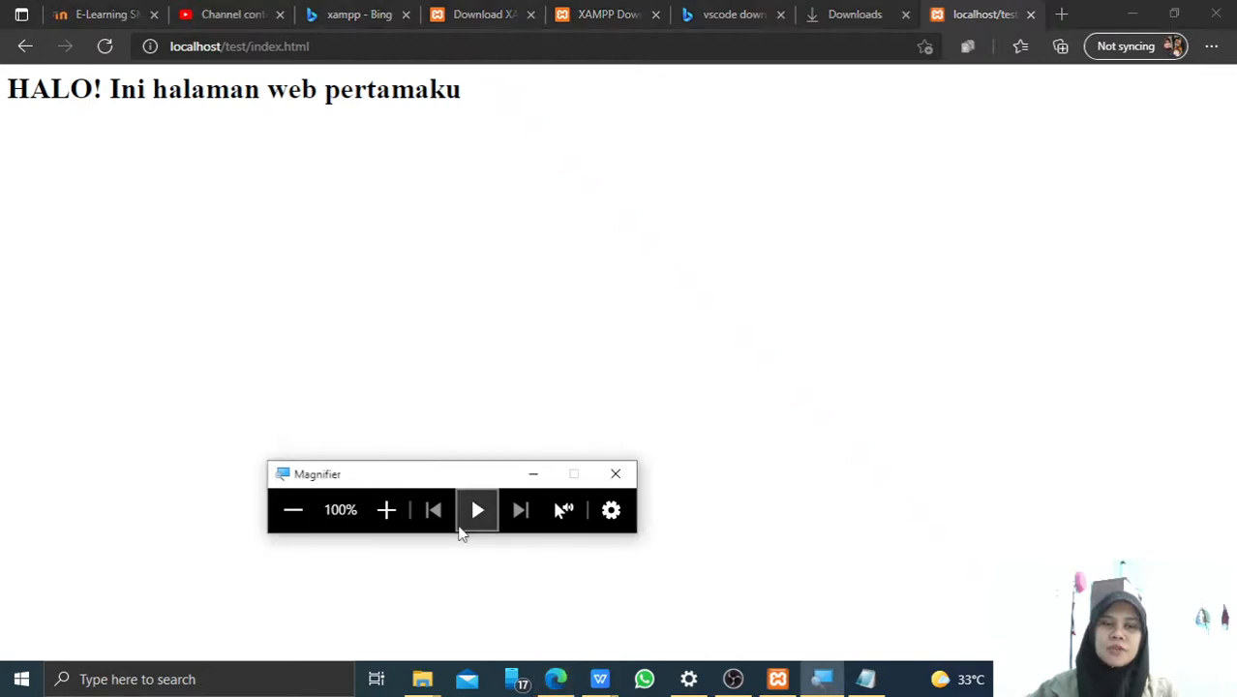
{"action": "left_click", "coordinate": [533, 474]}
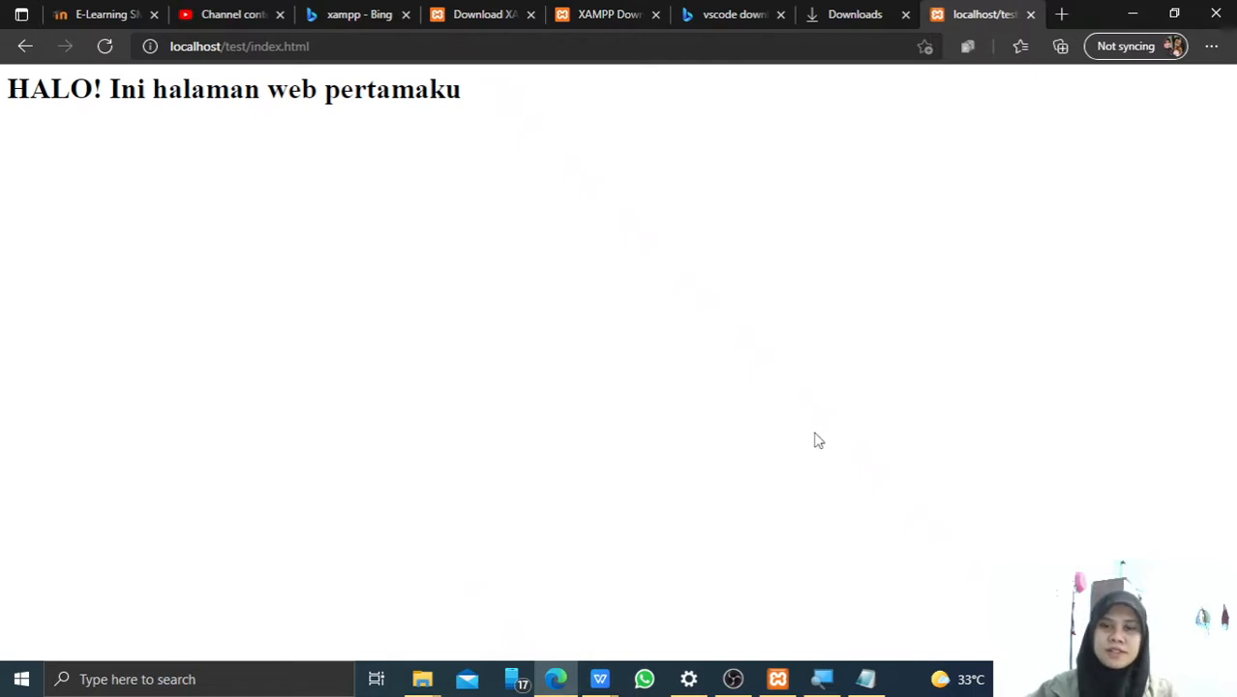
{"action": "left_click", "coordinate": [777, 678]}
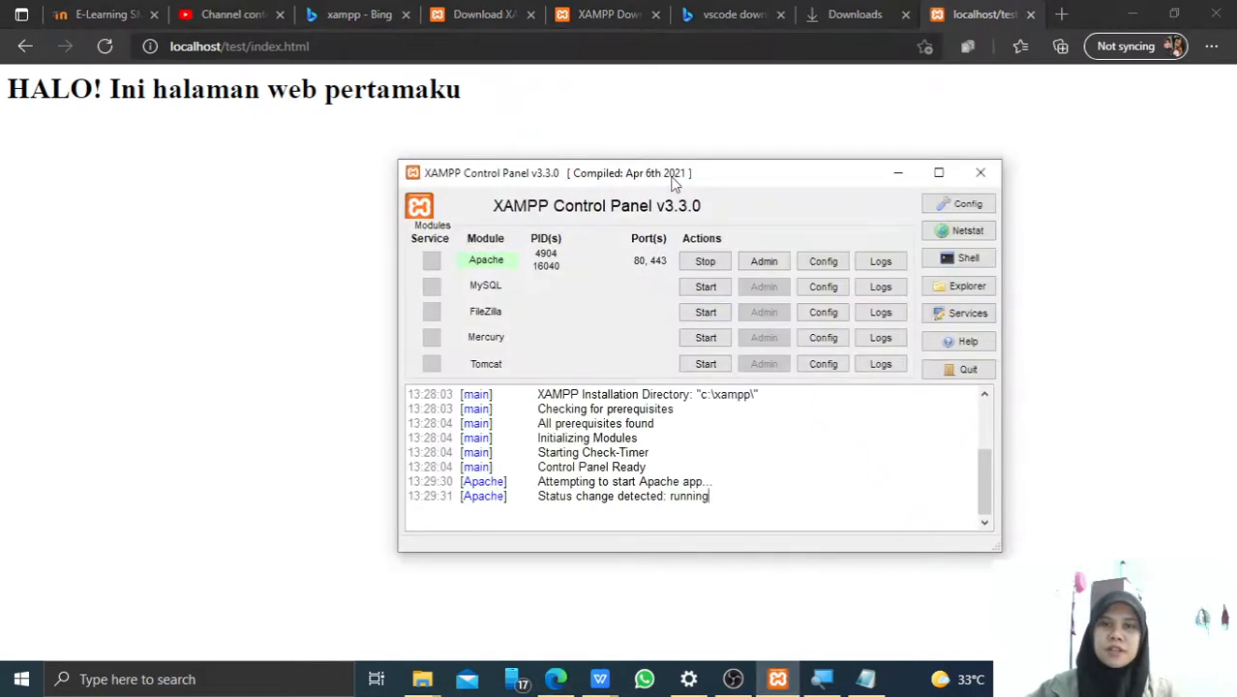
{"action": "left_click_drag", "start_coordinate": [671, 184], "coordinate": [606, 187]}
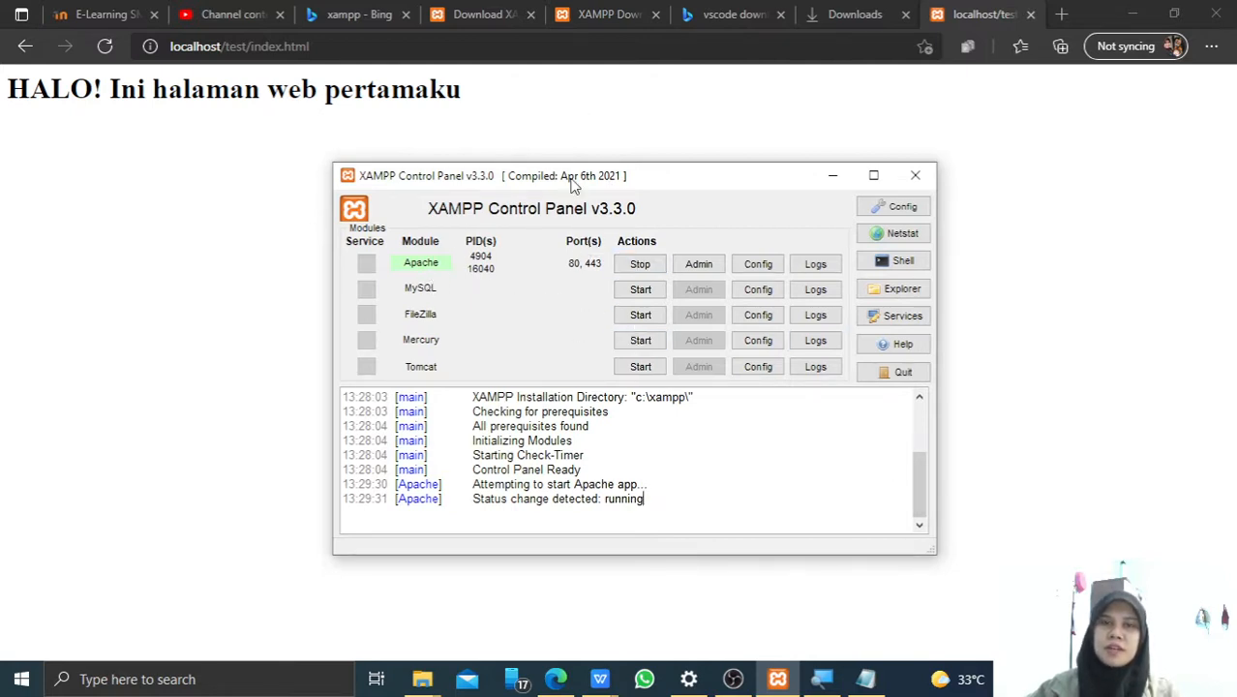
{"action": "left_click_drag", "start_coordinate": [335, 46], "coordinate": [221, 46]}
Load plain localhost in Edge, then bring up index.html and highlight its HALO! heading line.
{"action": "key", "text": "BackSpace"}
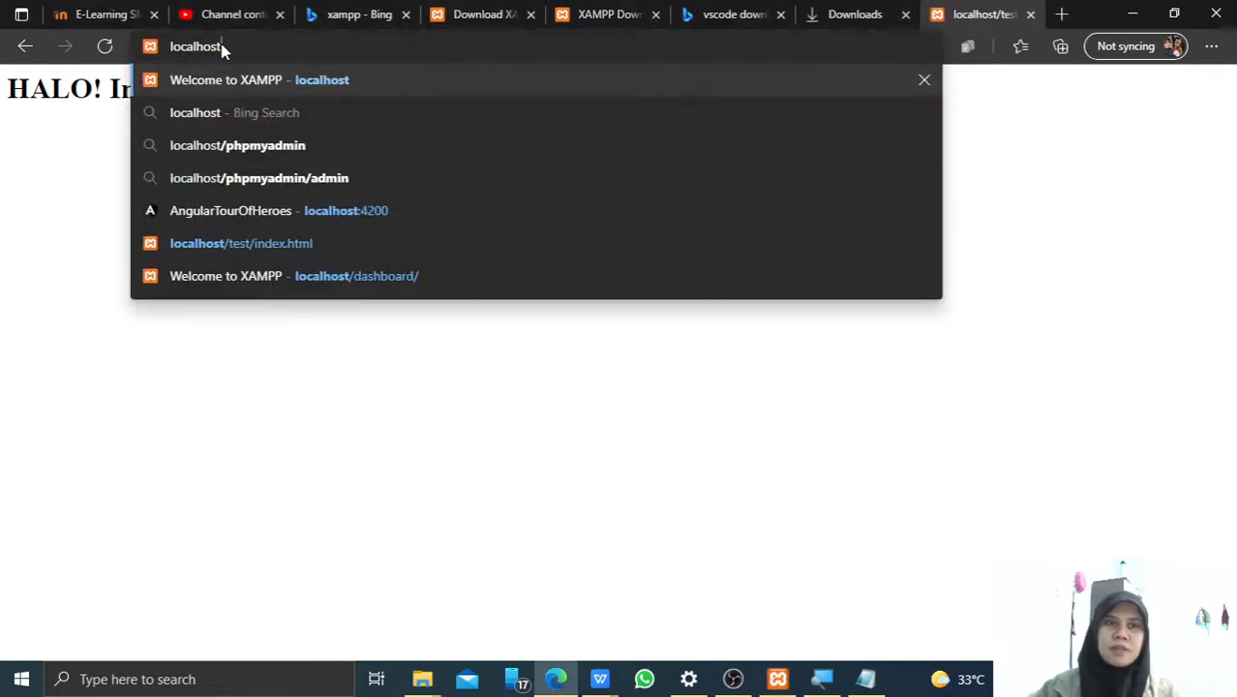
{"action": "key", "text": "Return"}
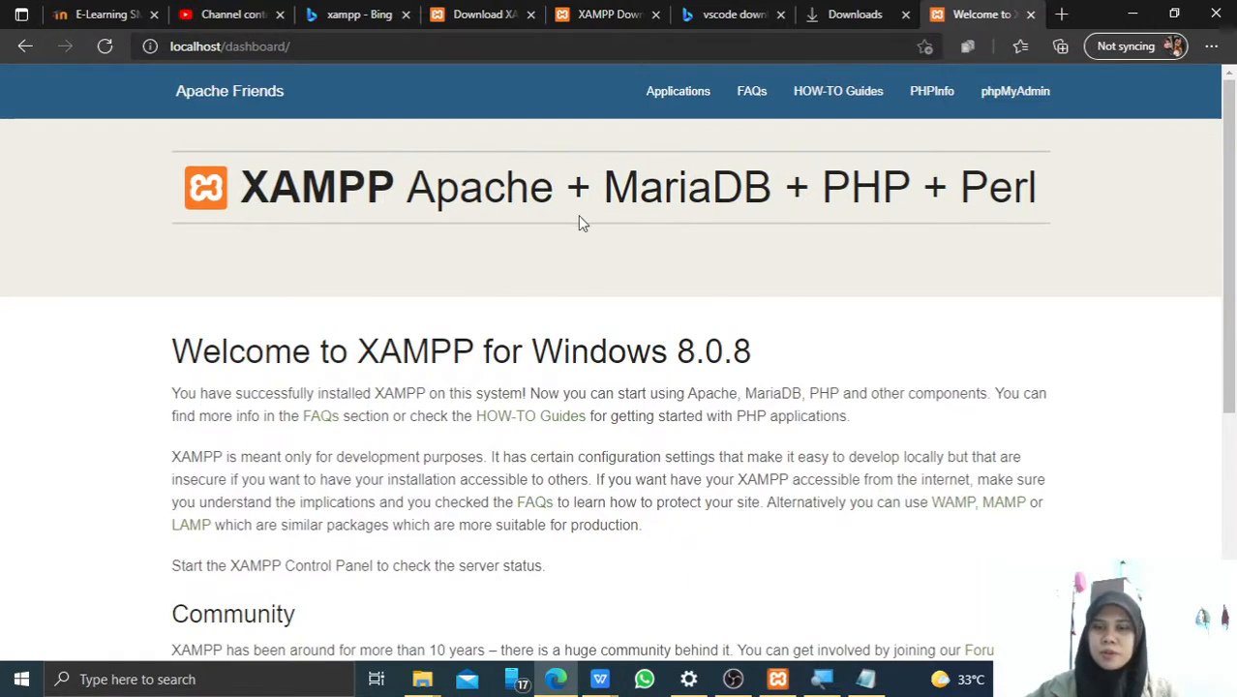
{"action": "left_click", "coordinate": [868, 682]}
{"action": "left_click", "coordinate": [617, 447]}
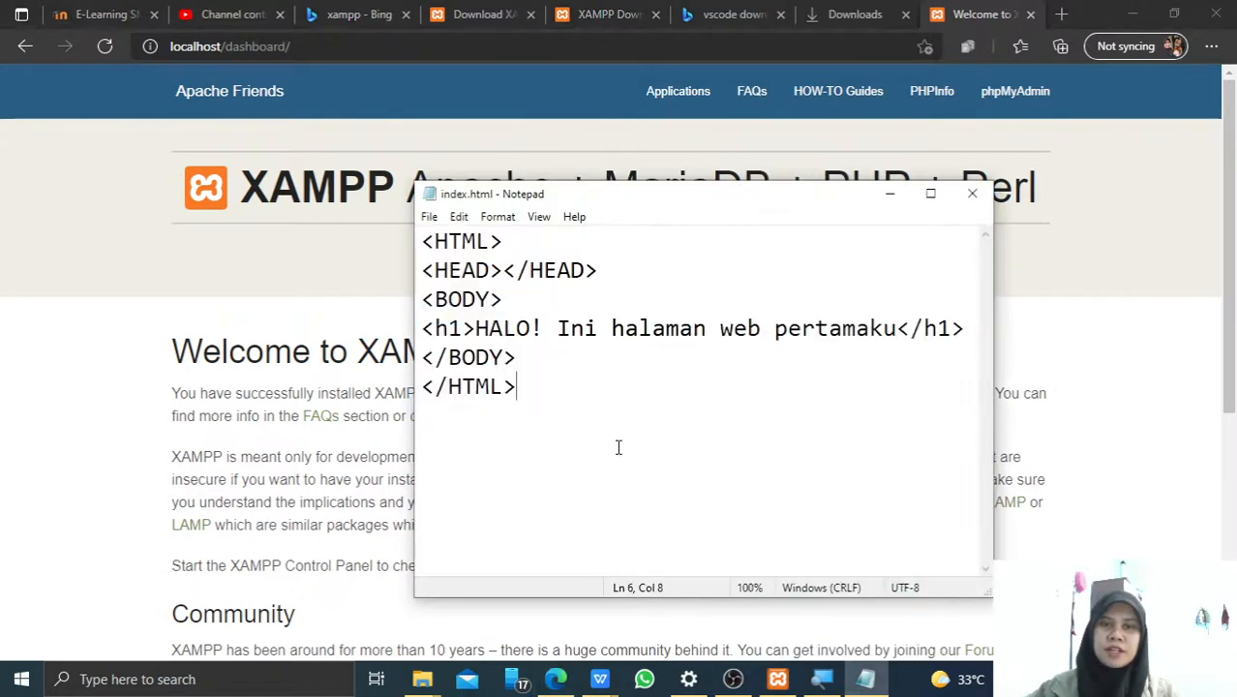
{"action": "left_click_drag", "start_coordinate": [475, 329], "coordinate": [897, 330]}
{"action": "left_click", "coordinate": [708, 391]}
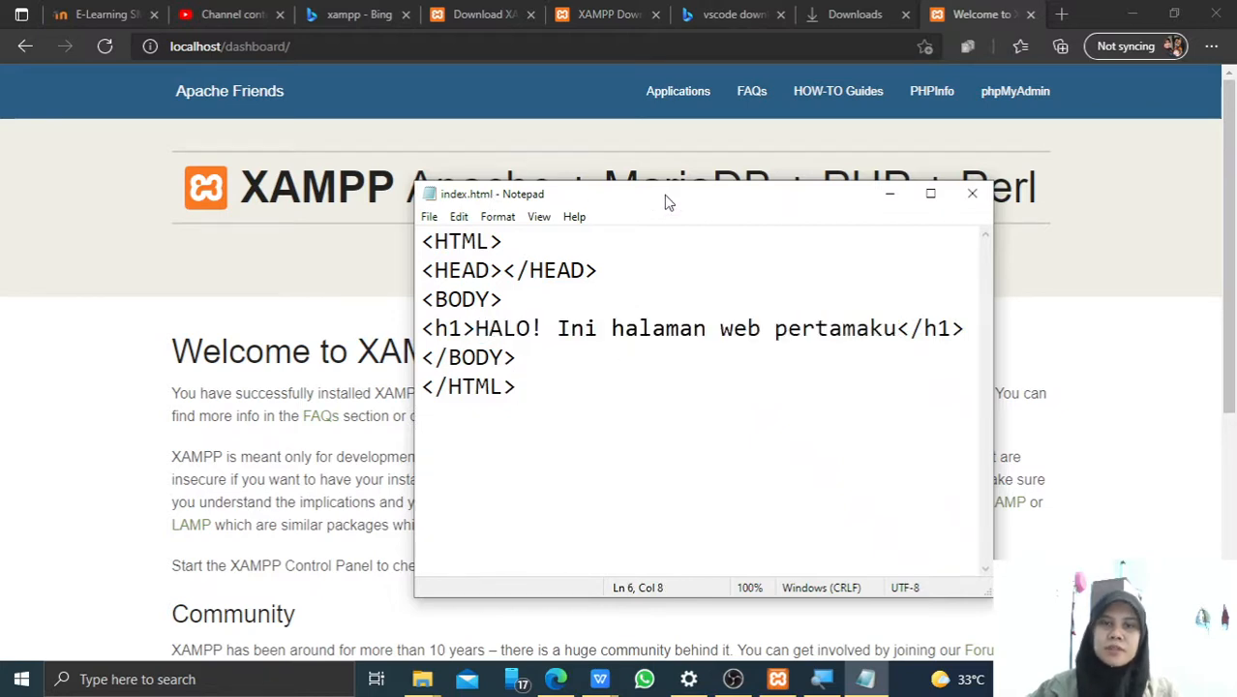
{"action": "left_click_drag", "start_coordinate": [667, 201], "coordinate": [637, 186]}
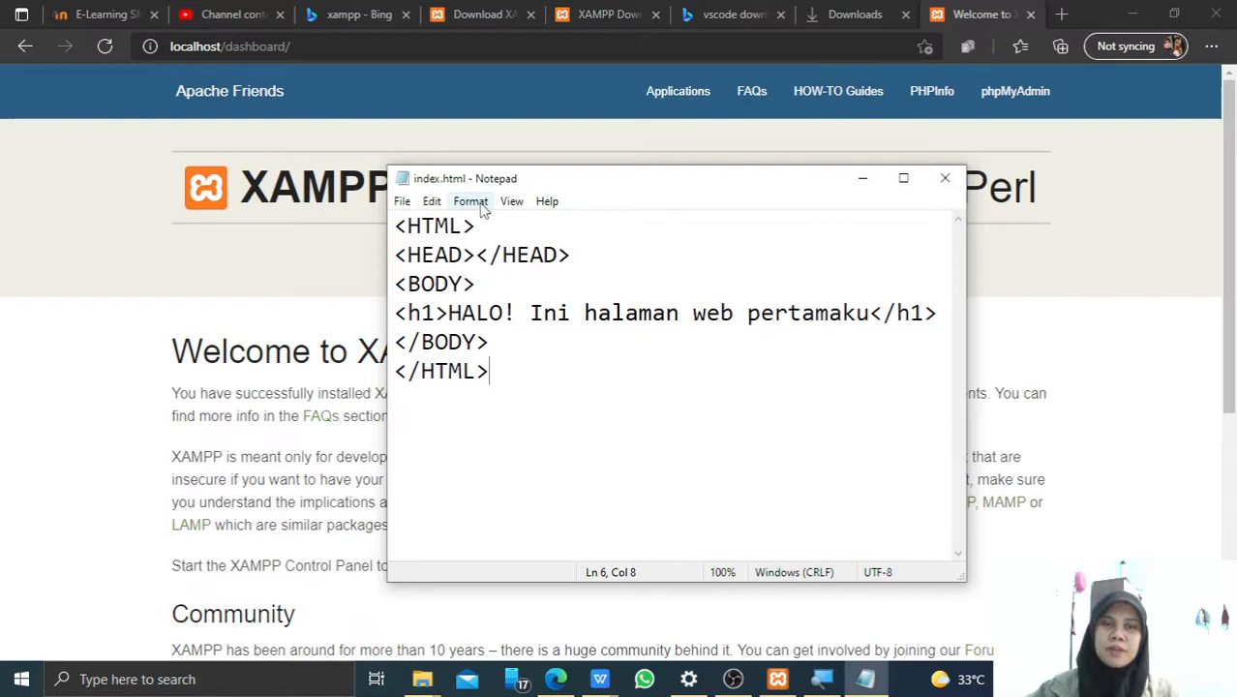
{"action": "left_click", "coordinate": [436, 683]}
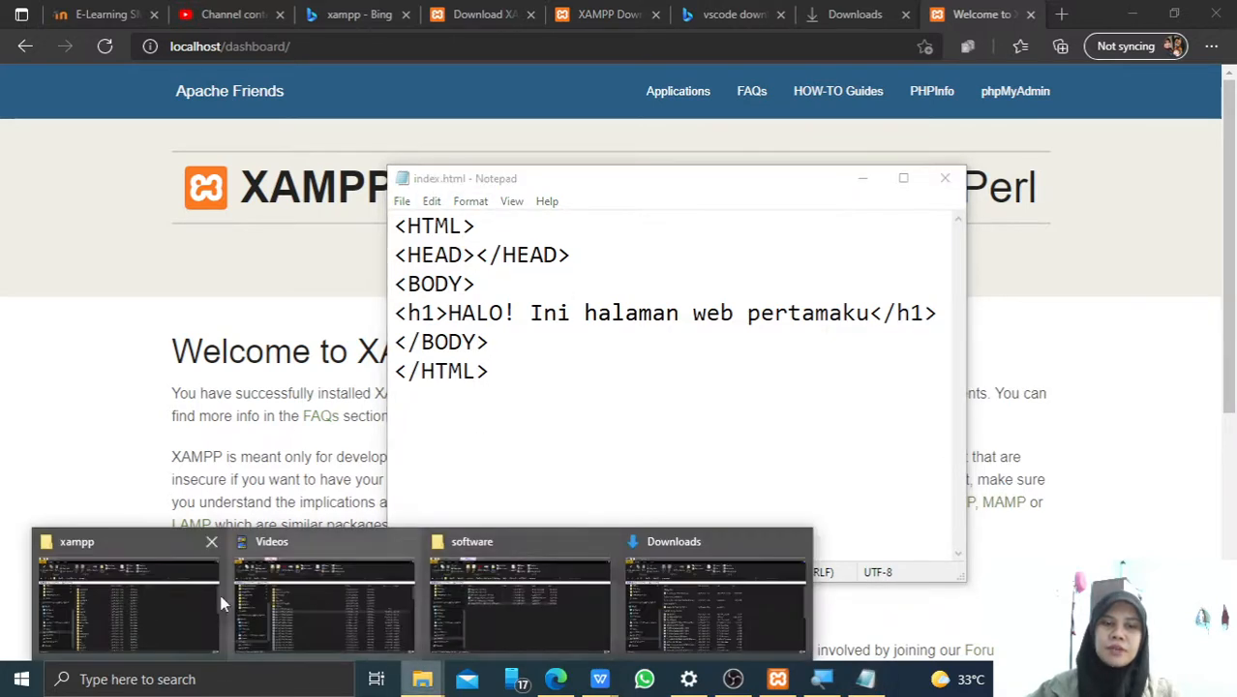
Confirm in File Explorer that C:\xampp\htdocs\test holds the 89-byte index.html, then return to Edge.
{"action": "left_click", "coordinate": [127, 596]}
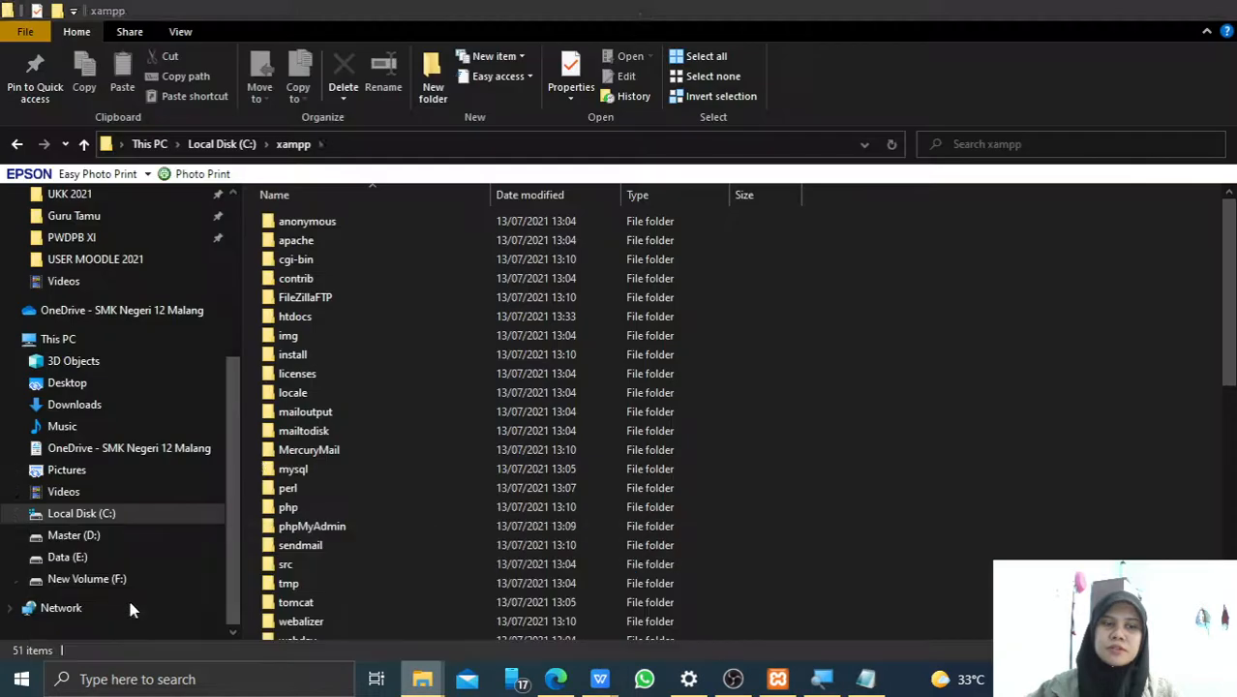
{"action": "double_click", "coordinate": [310, 315]}
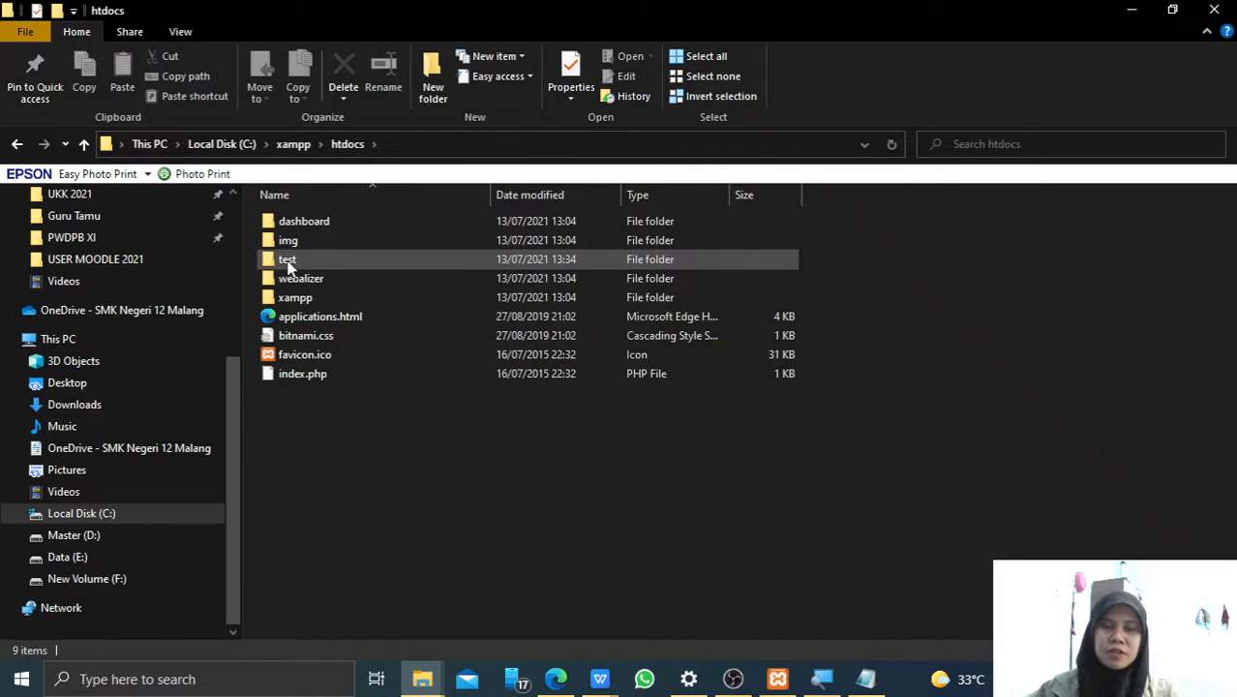
{"action": "double_click", "coordinate": [346, 259]}
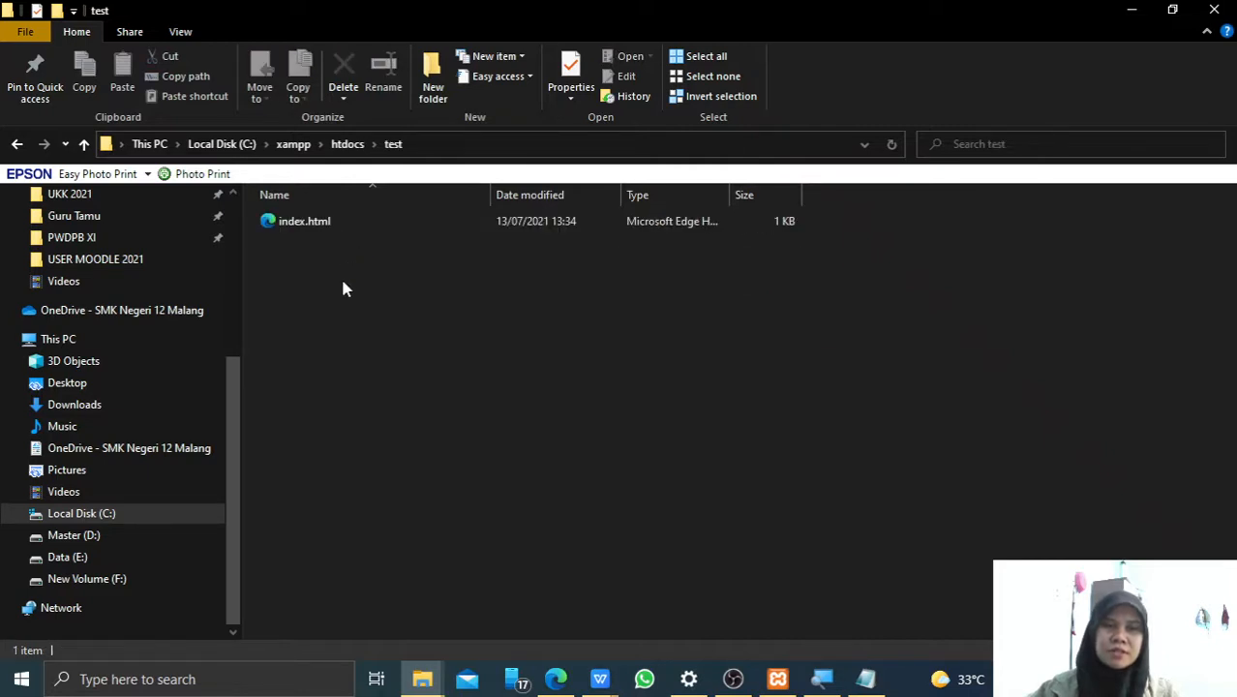
{"action": "left_click", "coordinate": [337, 226]}
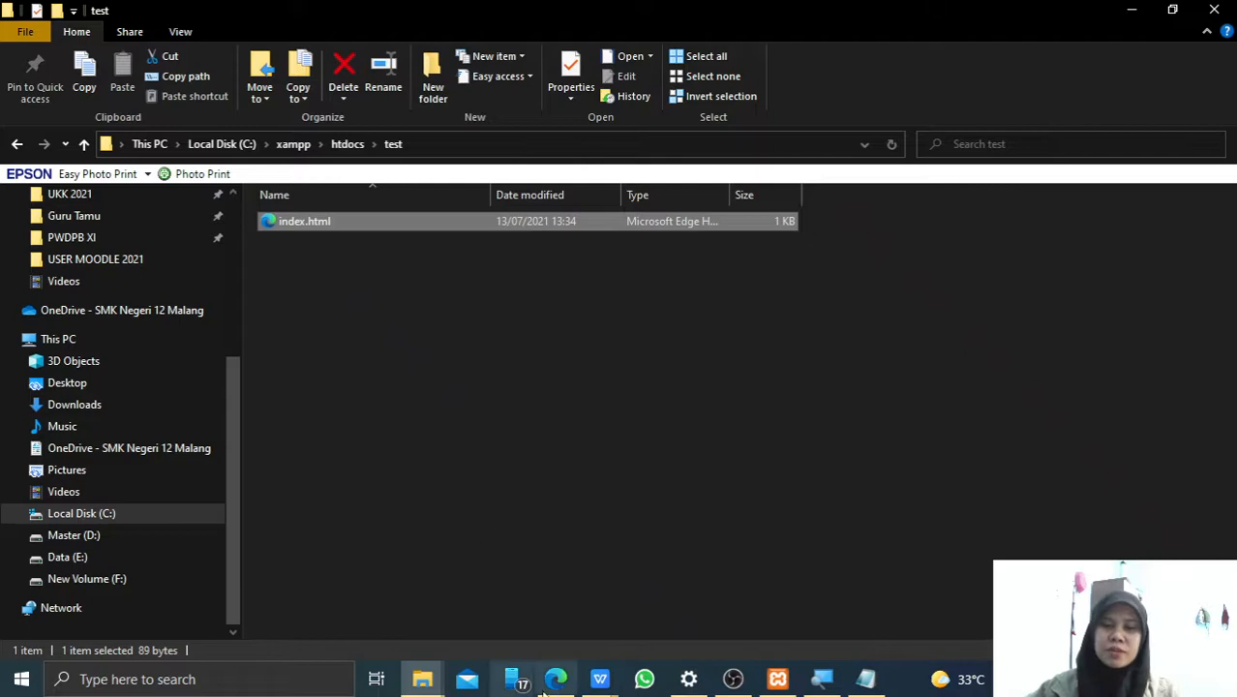
{"action": "left_click", "coordinate": [563, 627]}
Load localhost/test/index.html in Edge to show the 'HALO! Ini halaman web pertamaku' heading.
{"action": "left_click", "coordinate": [341, 45]}
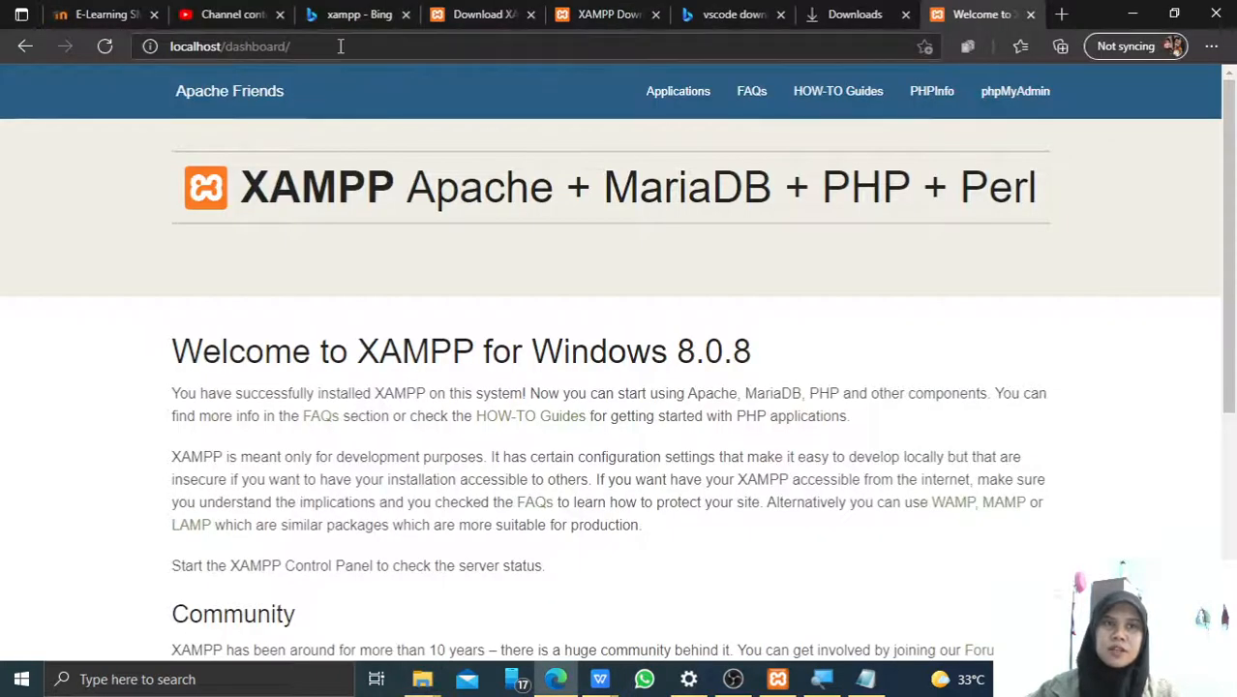
{"action": "key", "text": "BackSpace"}
{"action": "key", "text": "BackSpace"}
{"action": "key", "text": "BackSpace"}
{"action": "key", "text": "BackSpace"}
{"action": "key", "text": "BackSpace"}
{"action": "key", "text": "BackSpace"}
{"action": "key", "text": "BackSpace"}
{"action": "key", "text": "BackSpace"}
{"action": "key", "text": "BackSpace"}
{"action": "key", "text": "BackSpace"}
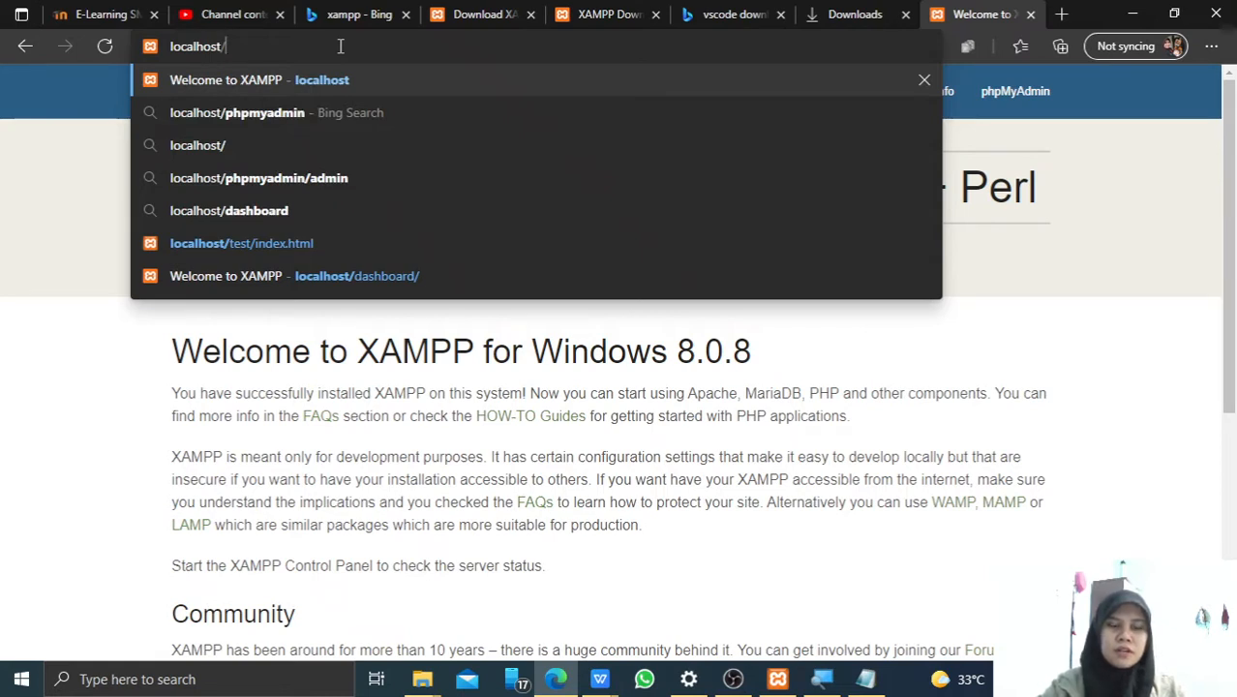
{"action": "type", "text": "test/"}
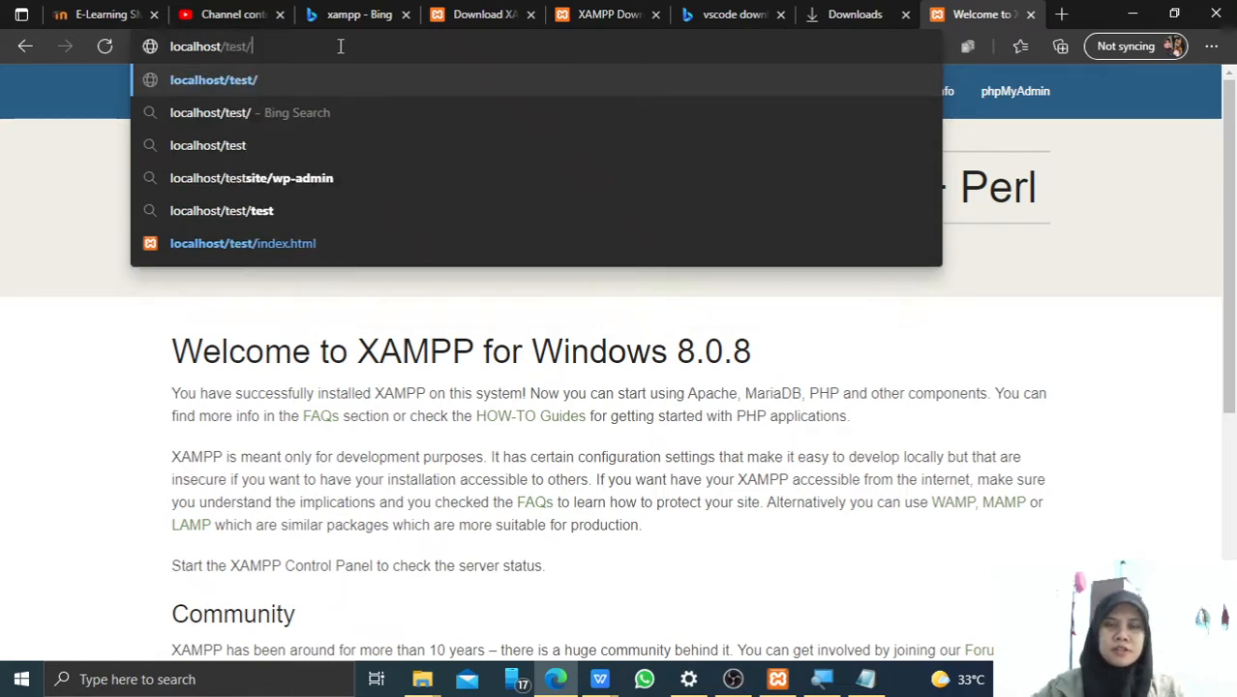
{"action": "type", "text": "index"}
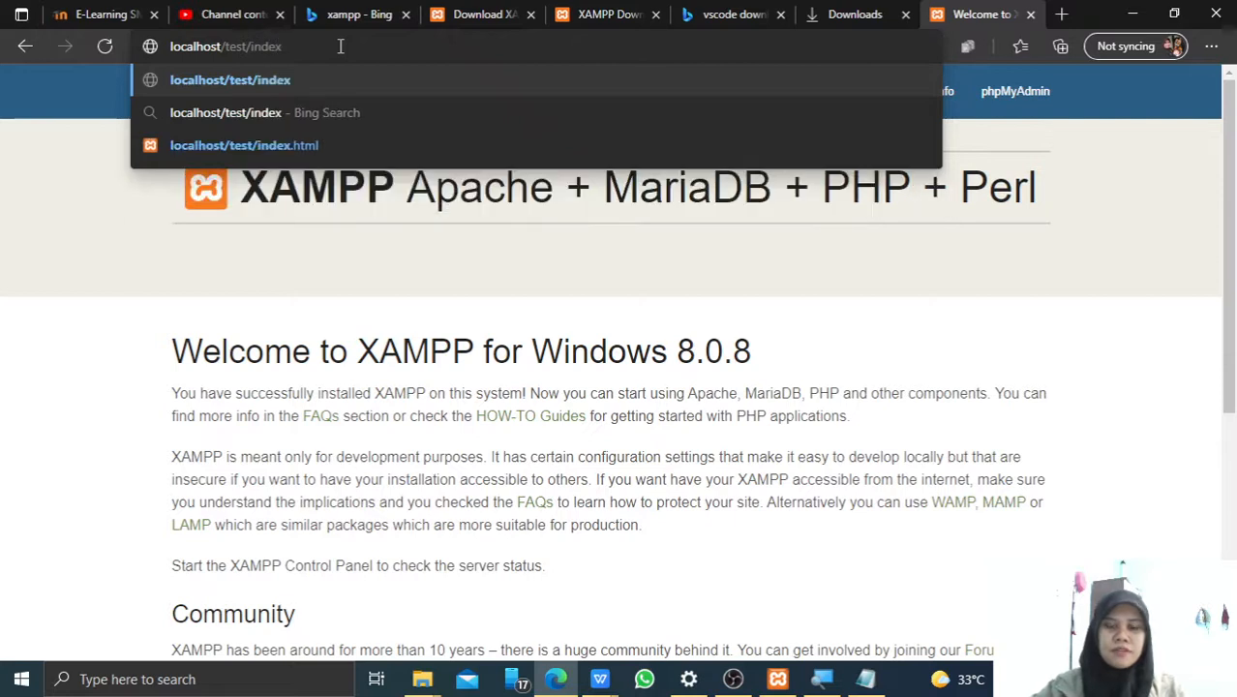
{"action": "type", "text": ".html"}
{"action": "key", "text": "Return"}
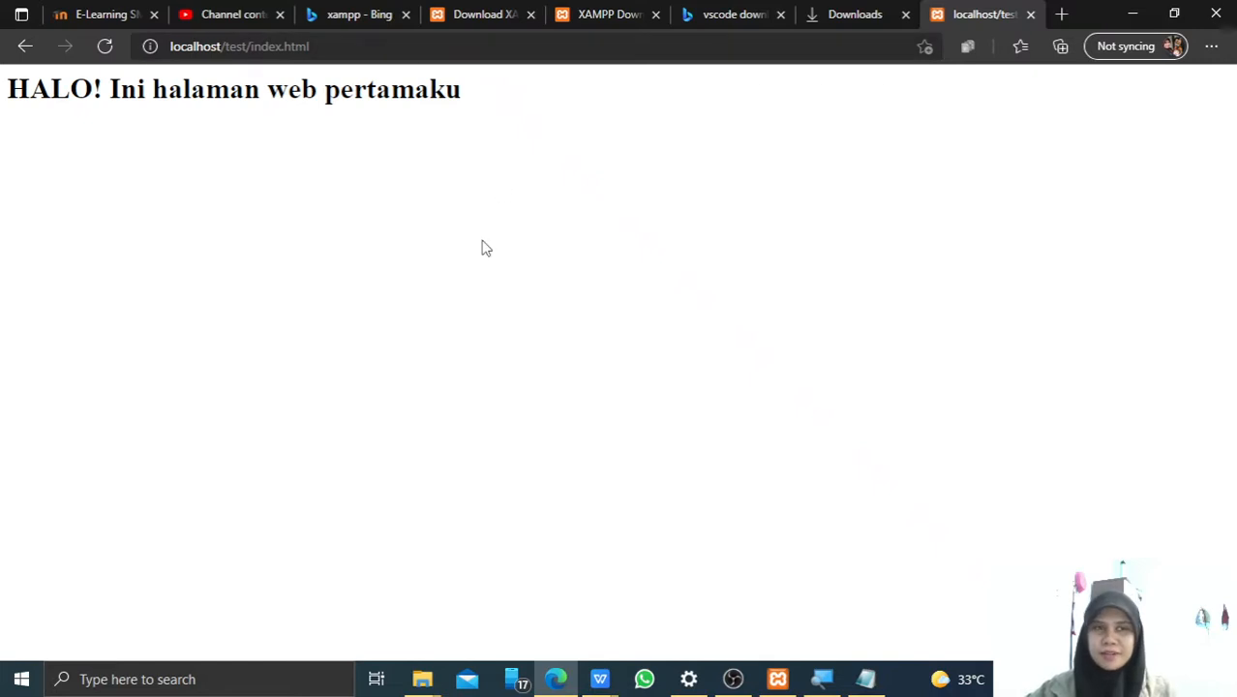
{"action": "left_click", "coordinate": [732, 678]}
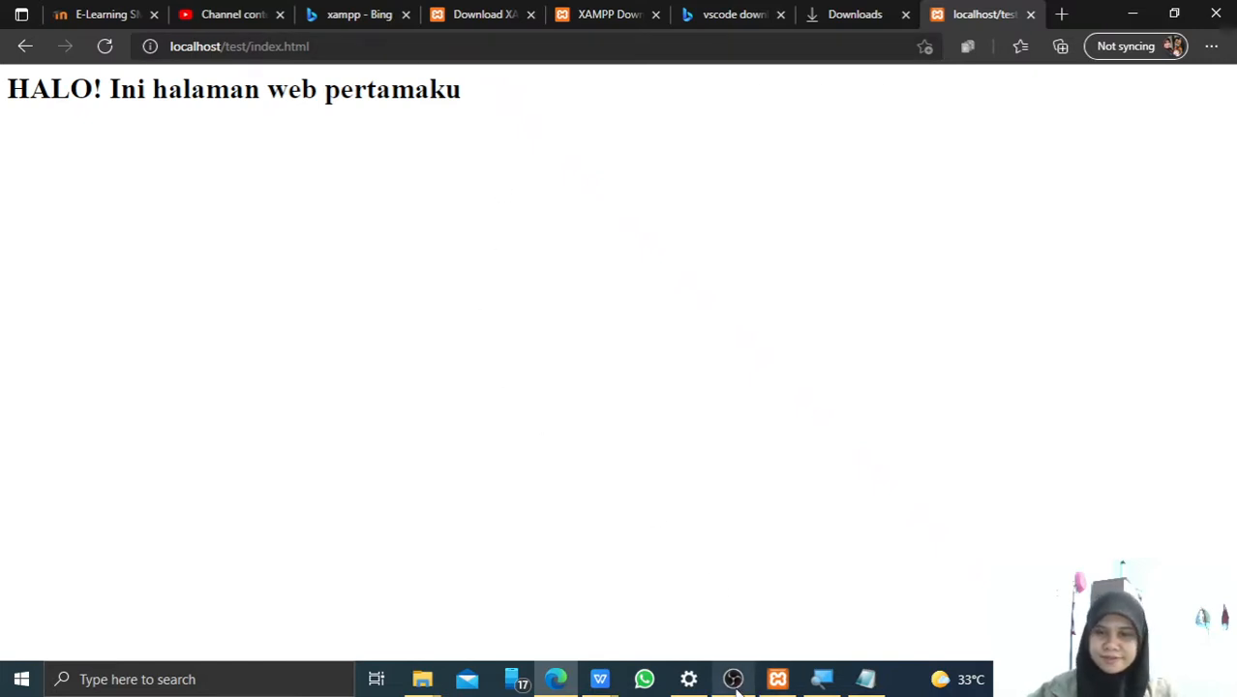